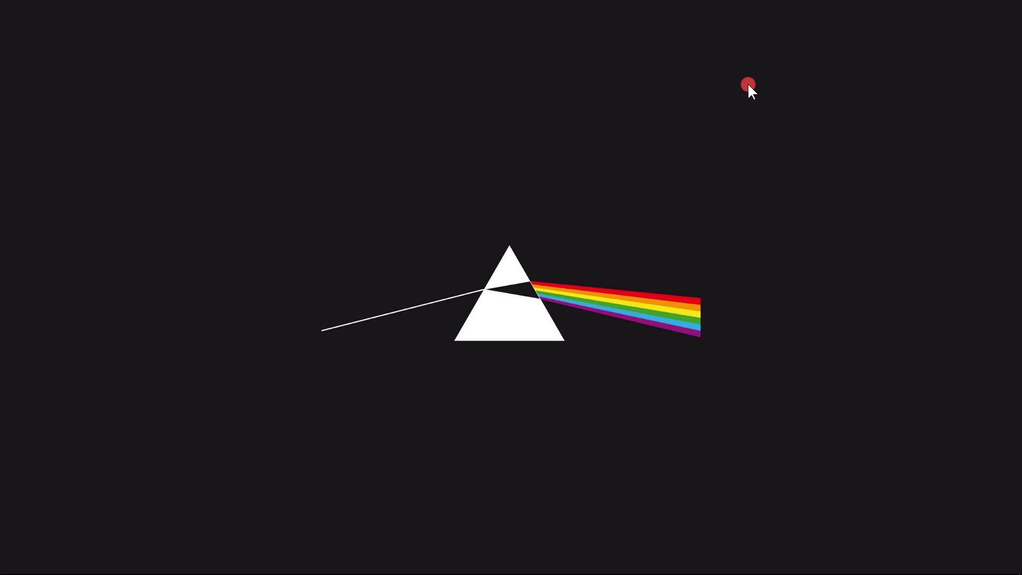
# - Switch to Photoshop and create a 1920 × 1080 pixel RGB document at 300 pixels/inch with a white background
pyautogui.moveTo(203, 561)
pyautogui.click(92, 565)
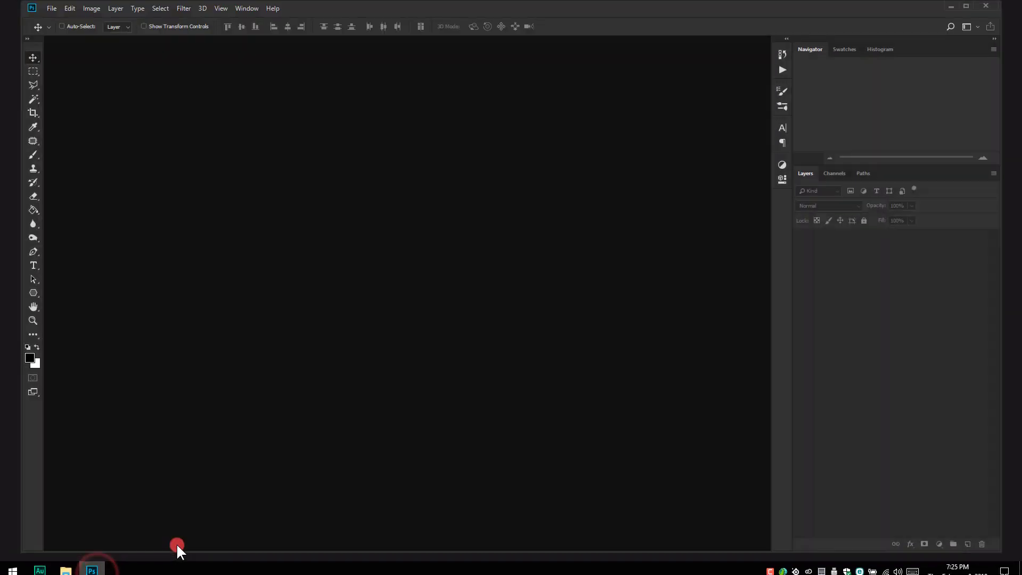
pyautogui.click(102, 21)
pyautogui.click(112, 38)
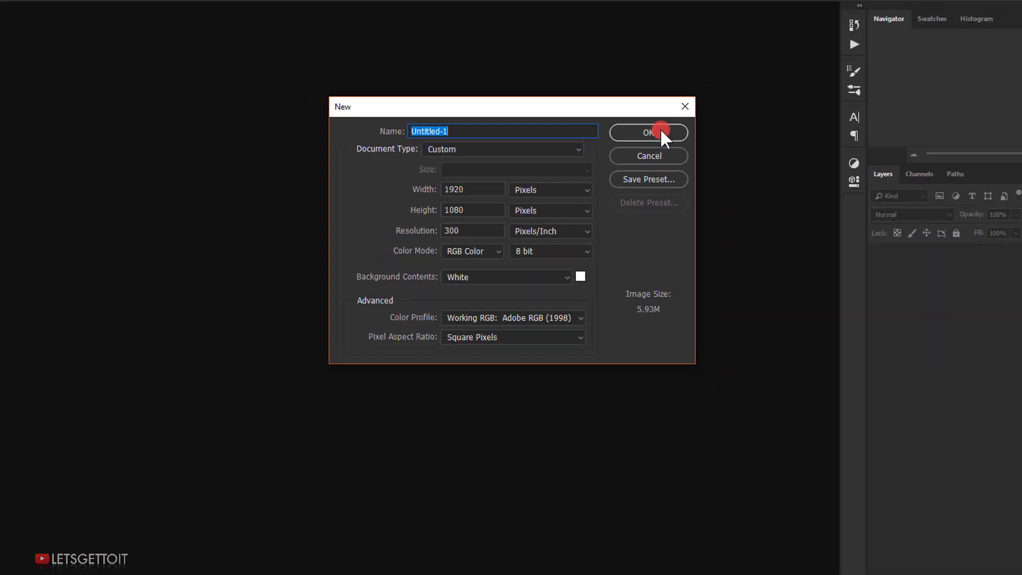
pyautogui.click(662, 133)
pyautogui.hotkey('ctrl', '0')
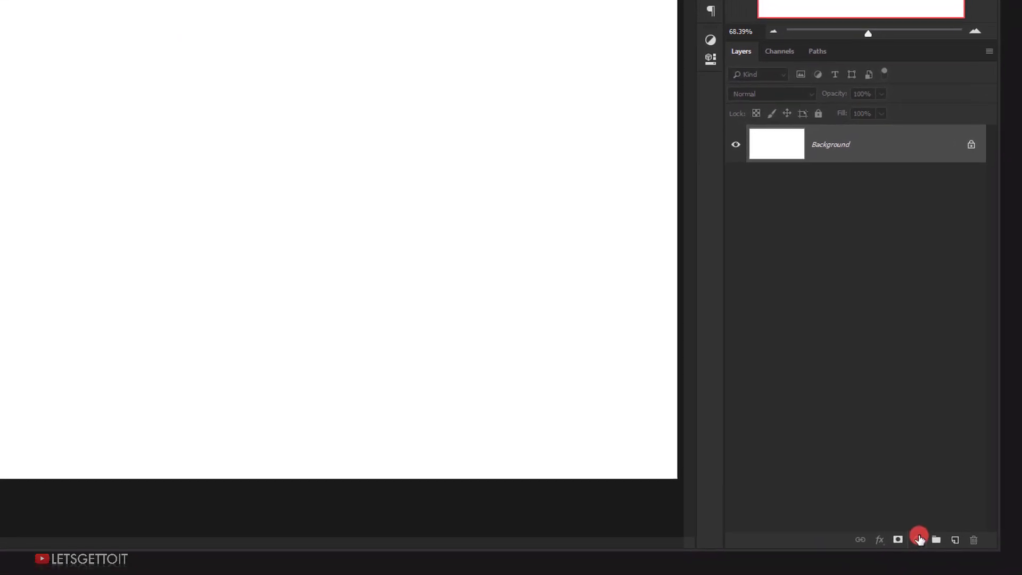
# - Add a solid color fill layer in dark red 5d2525 above the background
pyautogui.click(920, 539)
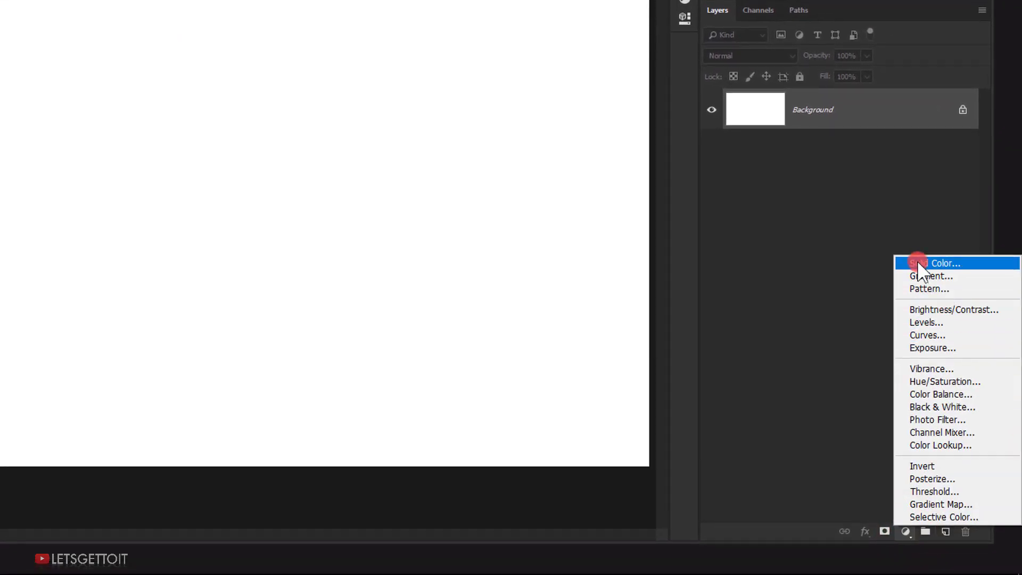
pyautogui.click(918, 262)
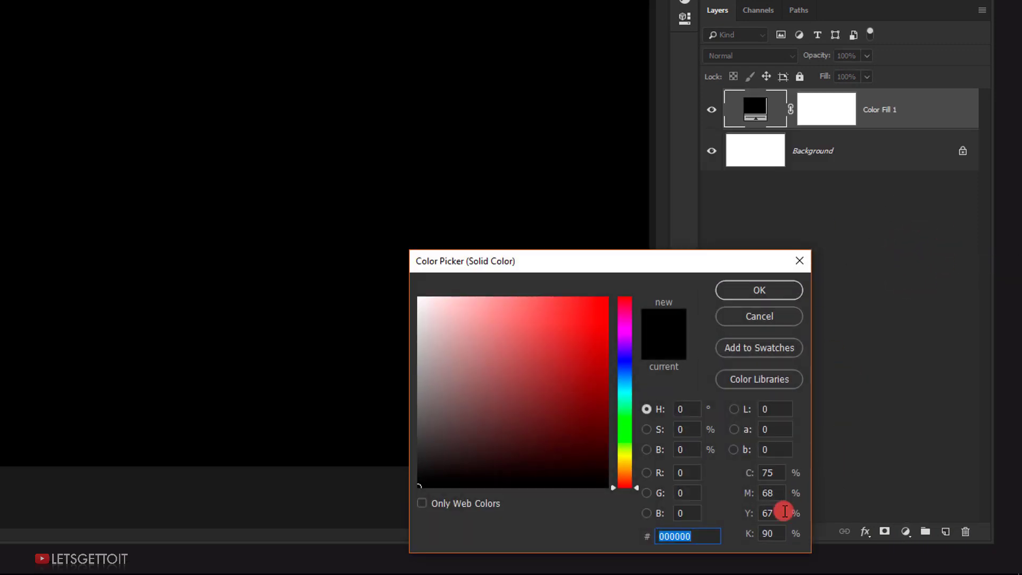
pyautogui.write('5d')
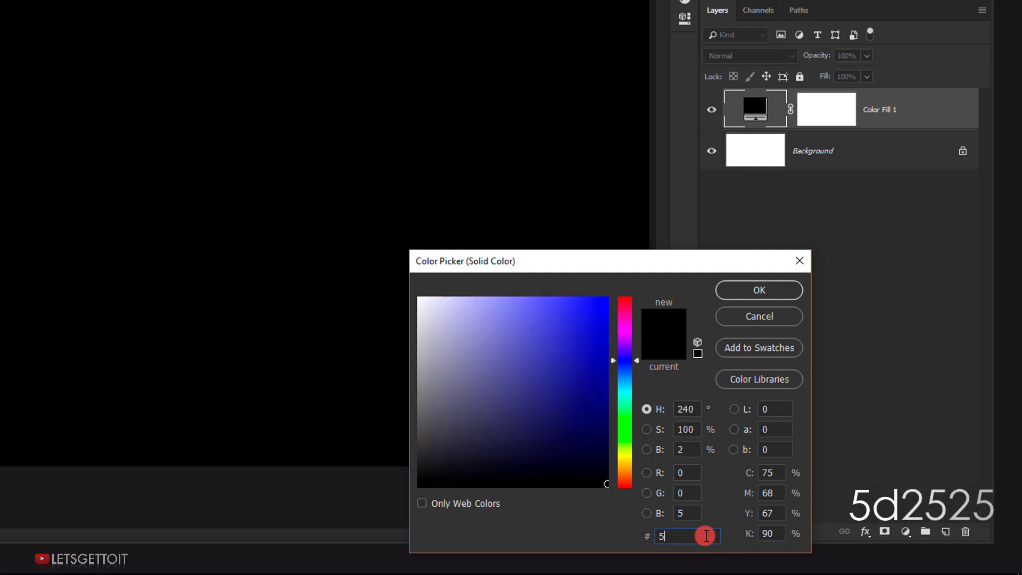
pyautogui.write('2525')
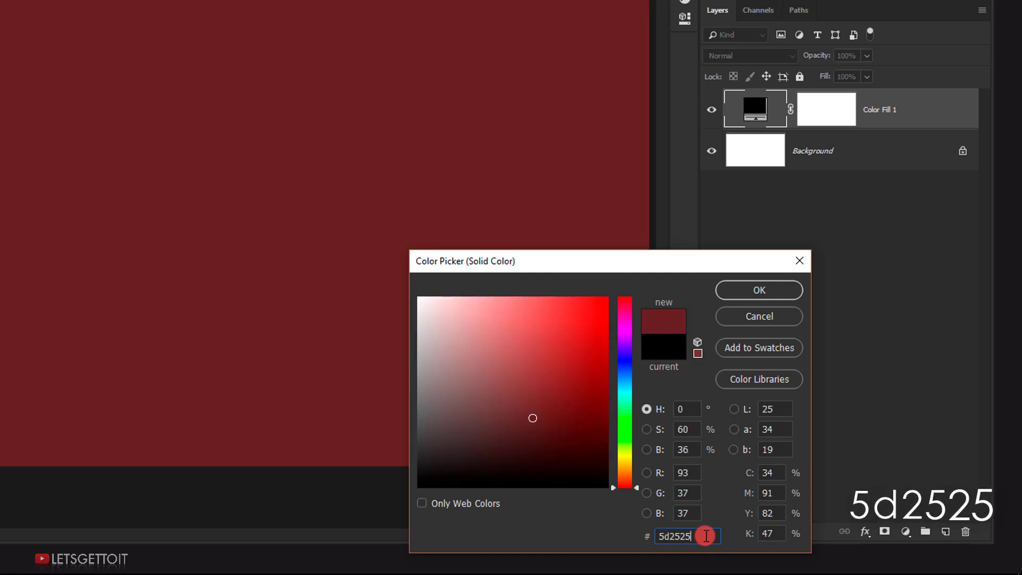
pyautogui.click(760, 290)
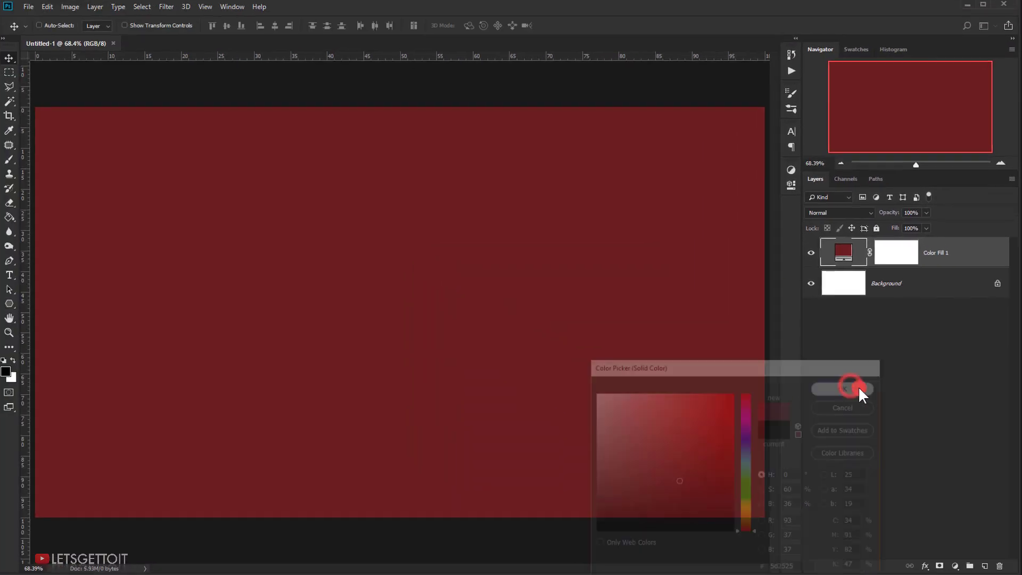
# - Delete the white Background layer and rename the red color fill layer BG
pyautogui.click(917, 284)
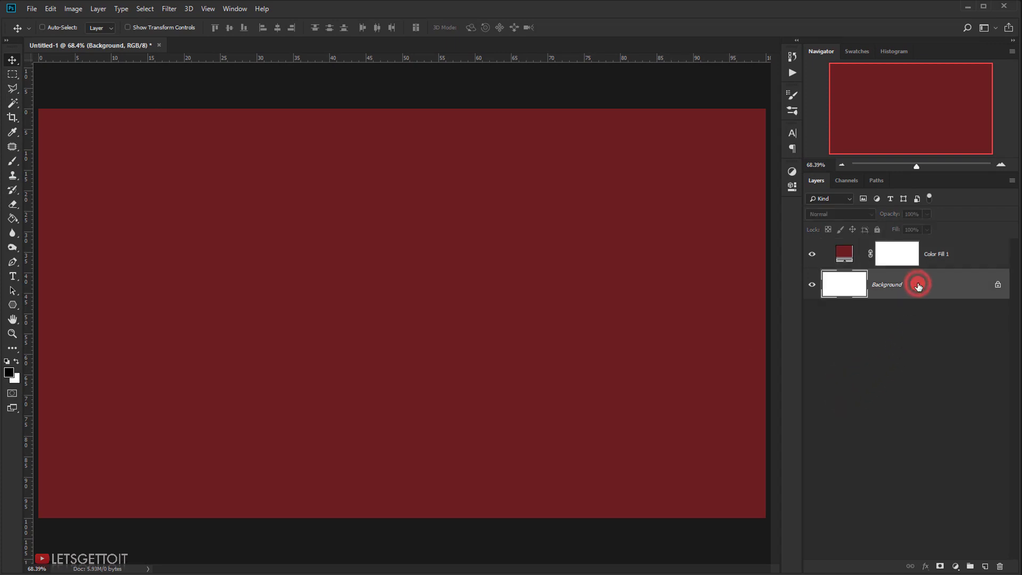
pyautogui.press('Delete')
pyautogui.doubleClick(938, 255)
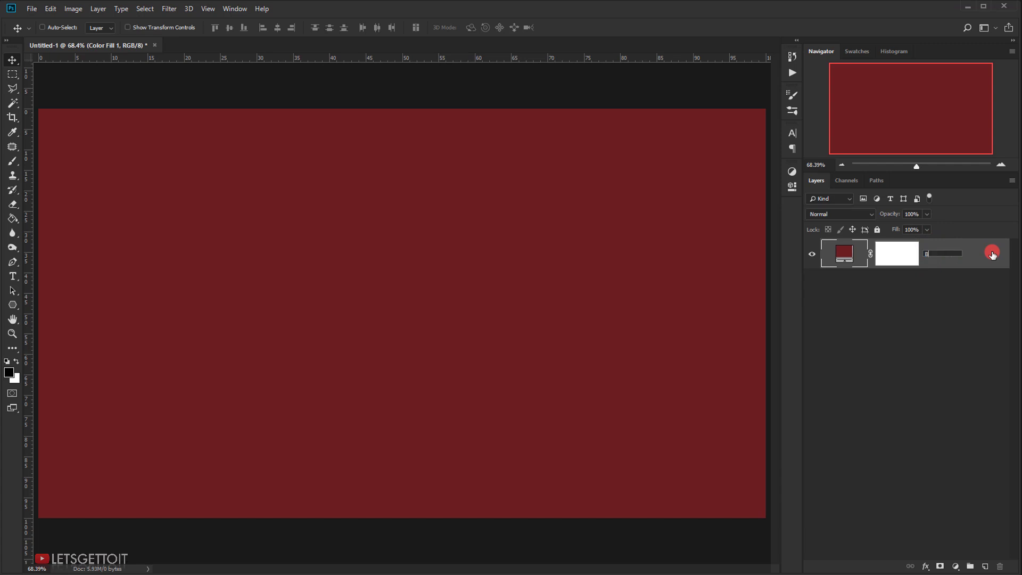
pyautogui.press('Return')
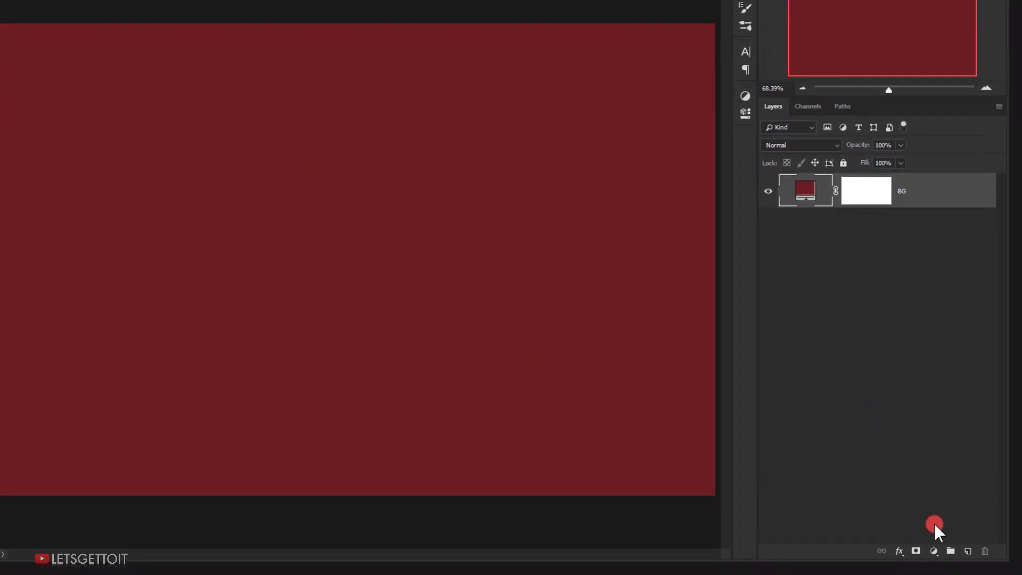
# - Add a gradient fill layer above BG using the Black, White gradient preset
pyautogui.click(934, 551)
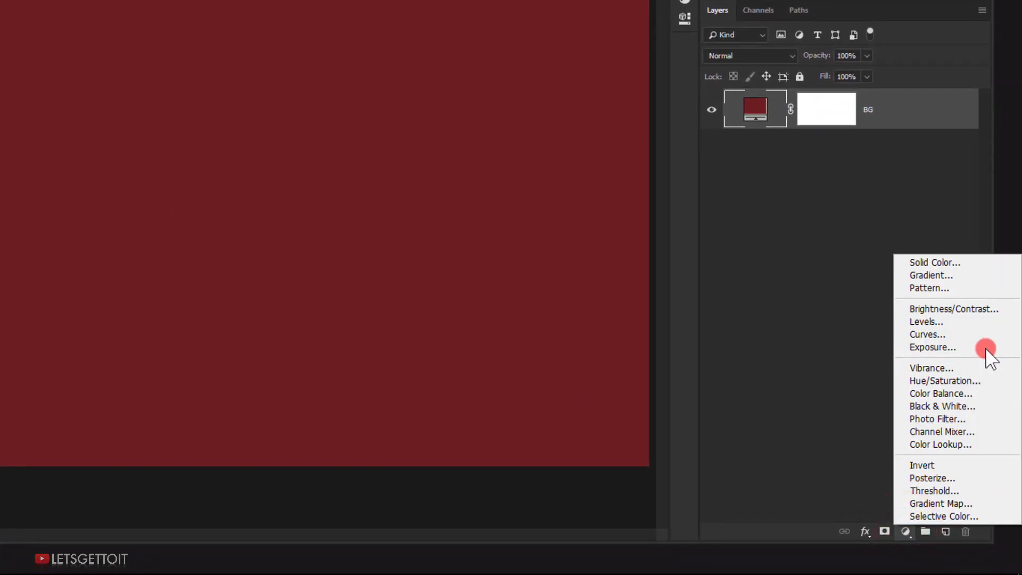
pyautogui.click(930, 275)
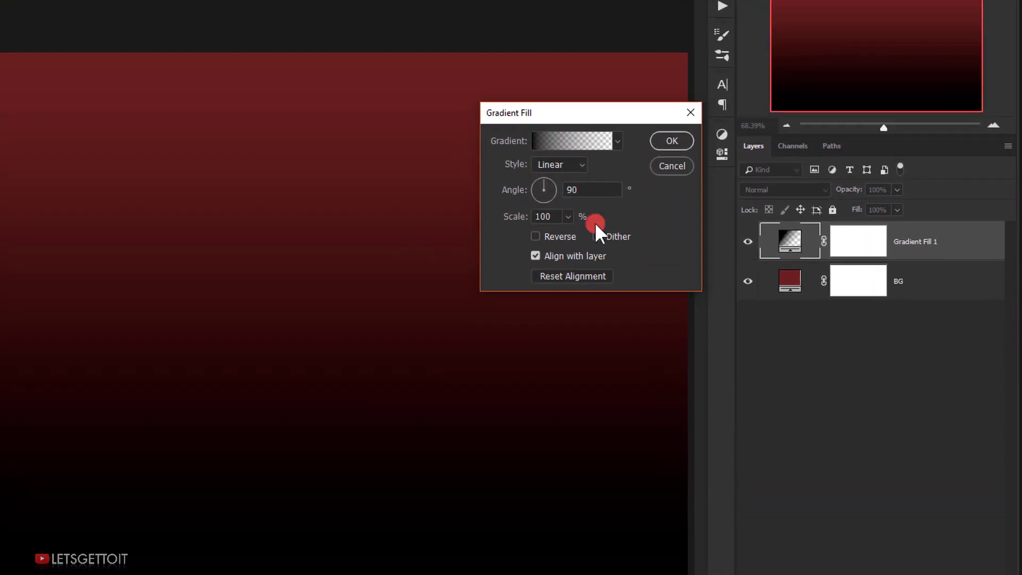
pyautogui.click(580, 178)
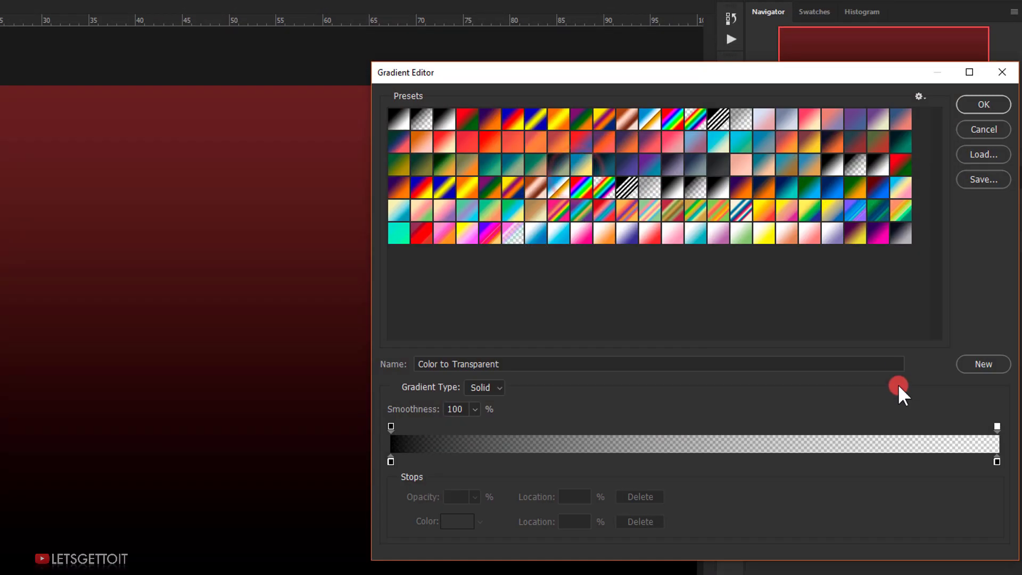
pyautogui.click(446, 124)
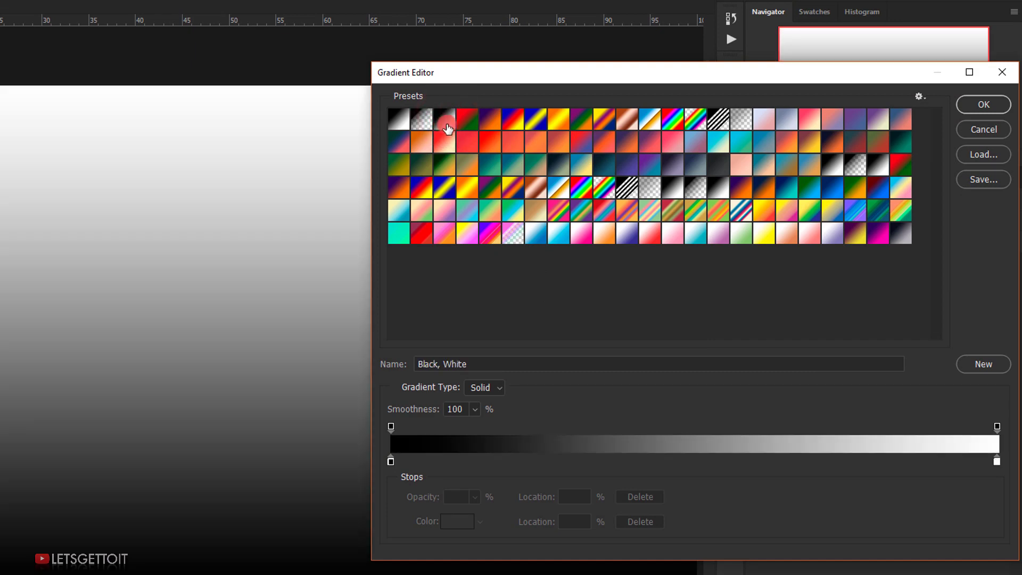
pyautogui.click(979, 103)
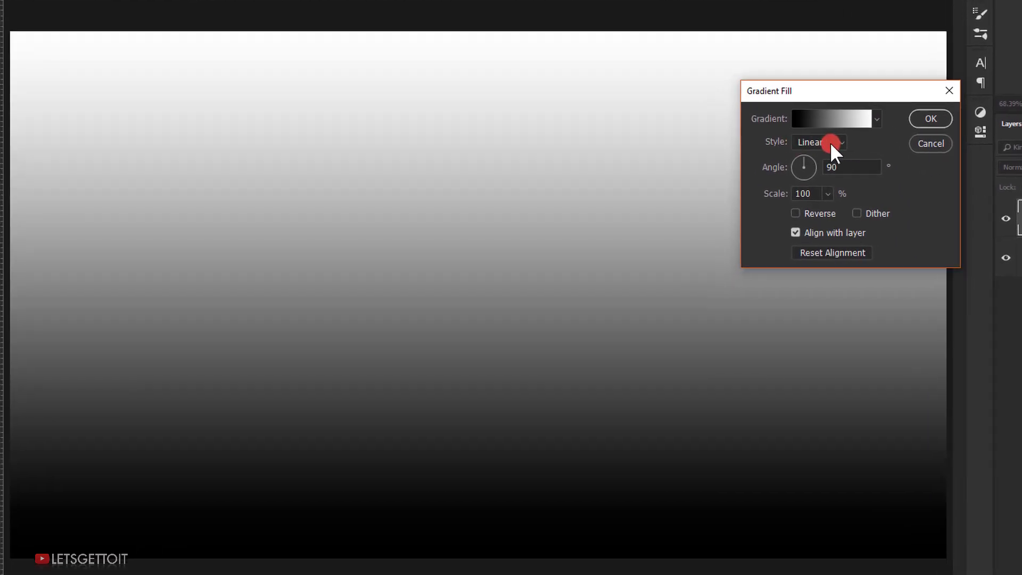
# - Make the gradient fill radial and reversed, with a 135° angle and 160% scale
pyautogui.click(831, 143)
pyautogui.click(829, 171)
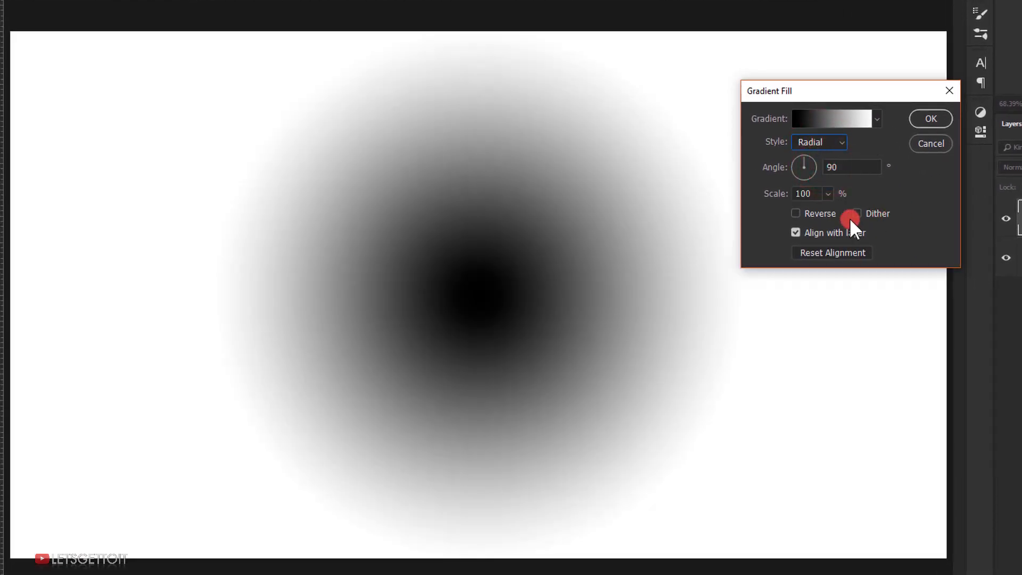
pyautogui.click(798, 213)
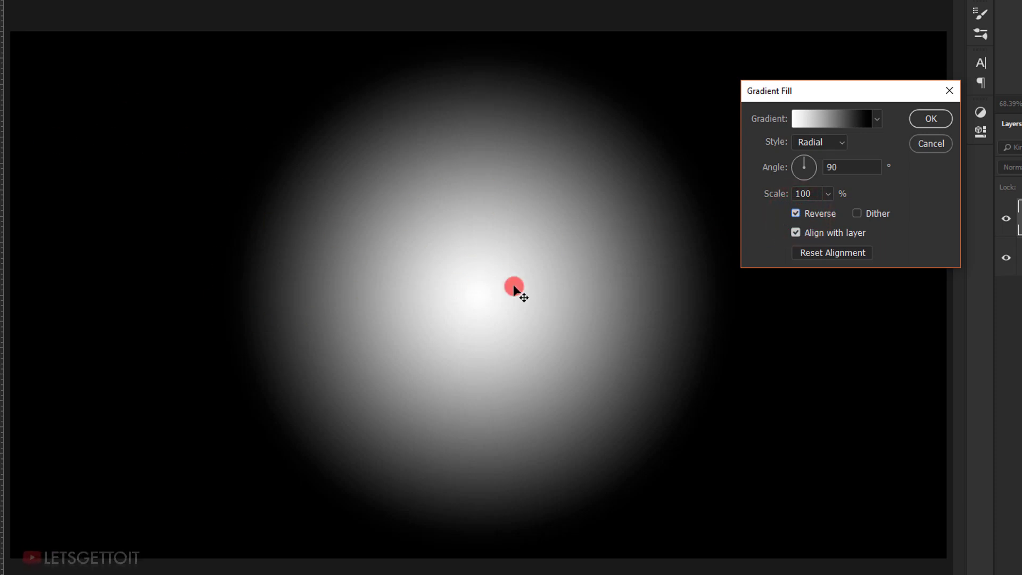
pyautogui.click(848, 166)
pyautogui.write('135')
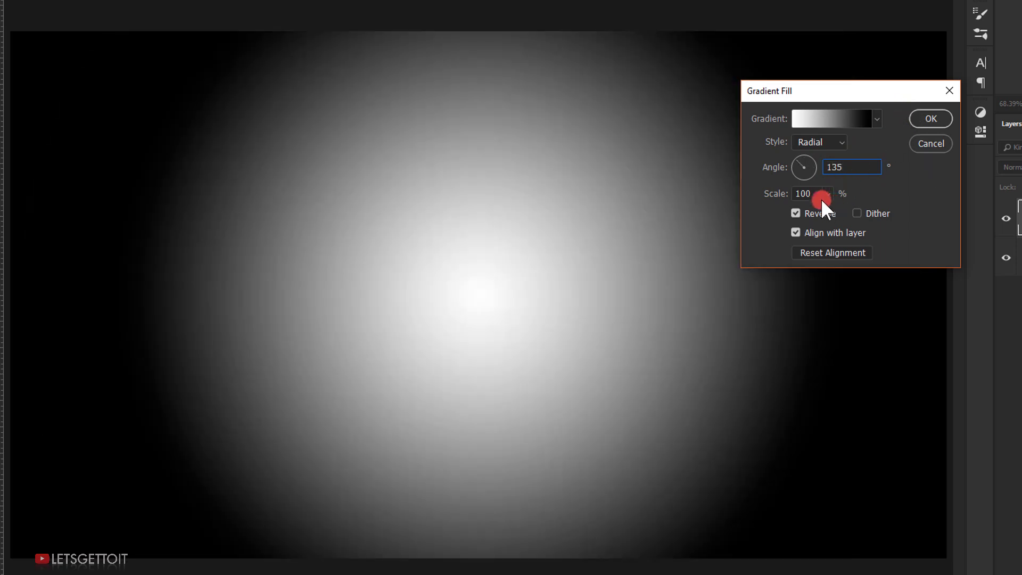
pyautogui.click(815, 195)
pyautogui.write('160')
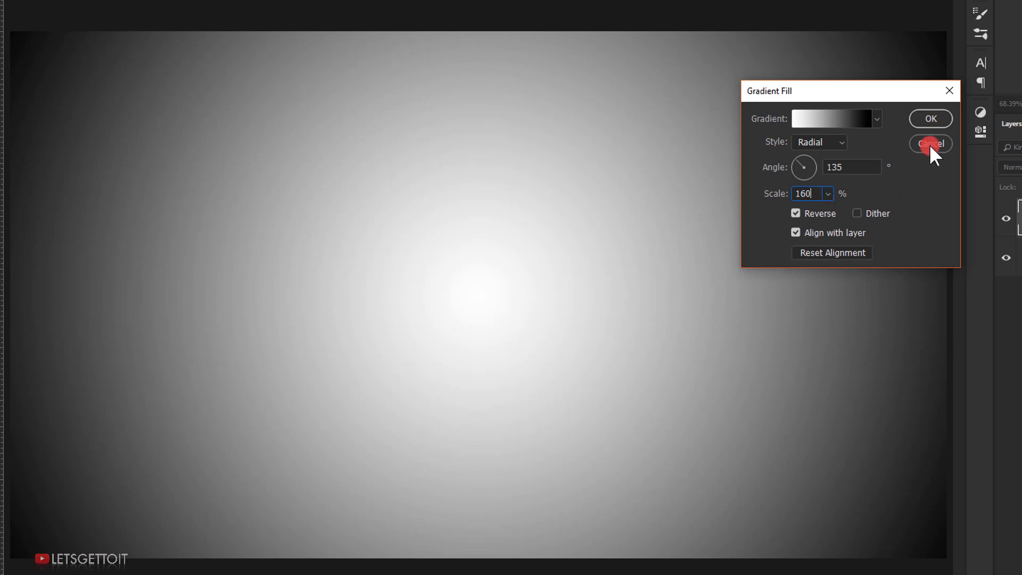
pyautogui.click(929, 121)
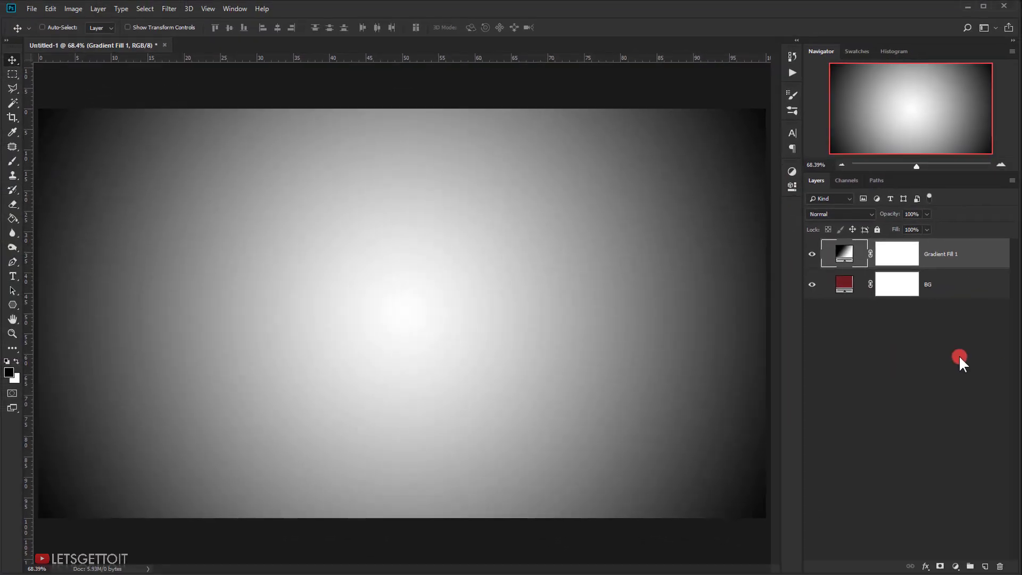
# - Set the gradient fill layer's blend mode to Overlay and its opacity to 80%
pyautogui.click(852, 214)
pyautogui.click(837, 347)
pyautogui.click(921, 215)
pyautogui.click(928, 217)
pyautogui.click(920, 214)
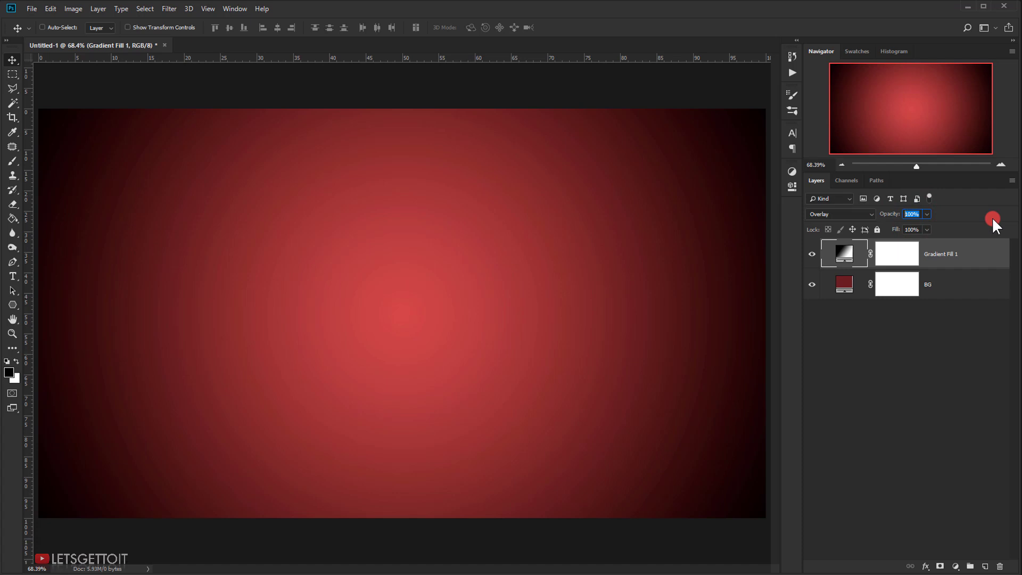
pyautogui.write('80')
pyautogui.click(991, 260)
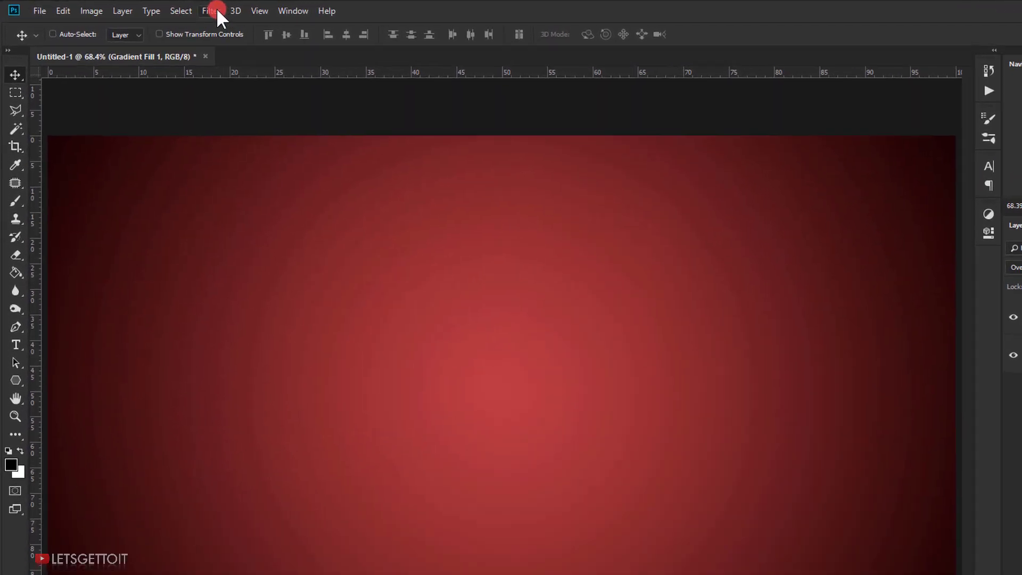
# - Convert the gradient fill layer to a smart object and add 5% uniform monochromatic noise, then collapse its smart filter list
pyautogui.click(169, 9)
pyautogui.moveTo(320, 324)
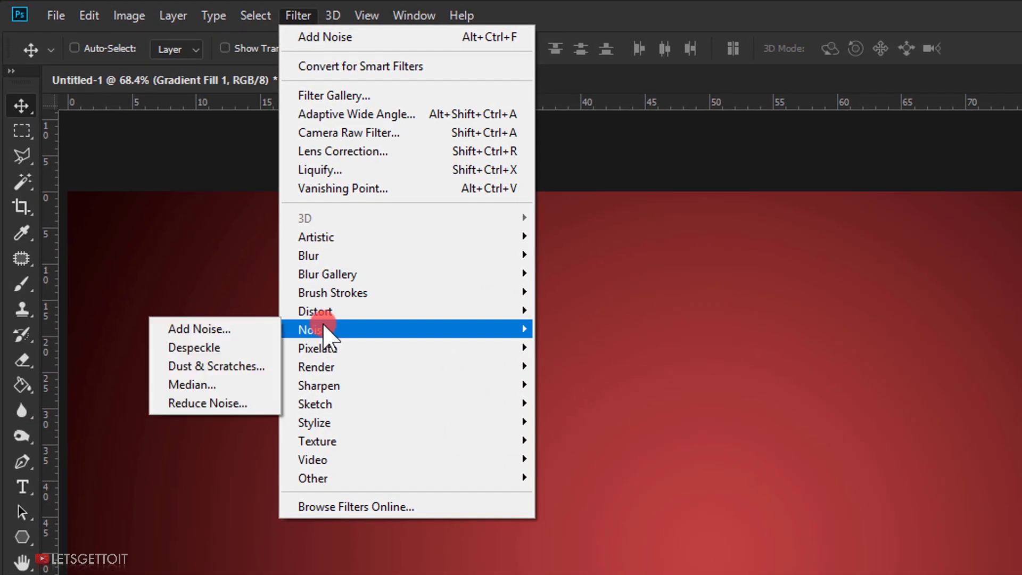
pyautogui.click(209, 330)
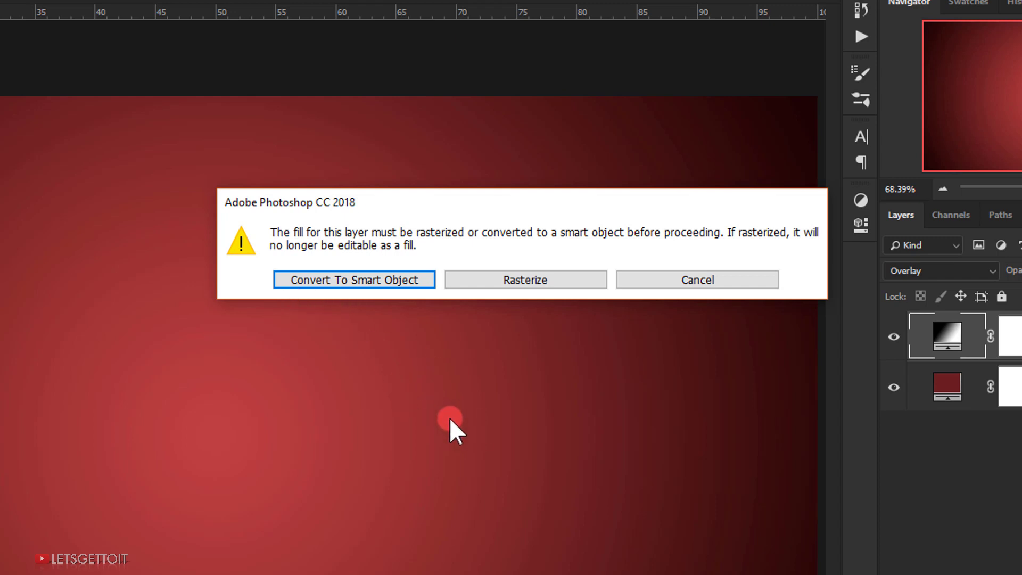
pyautogui.click(338, 285)
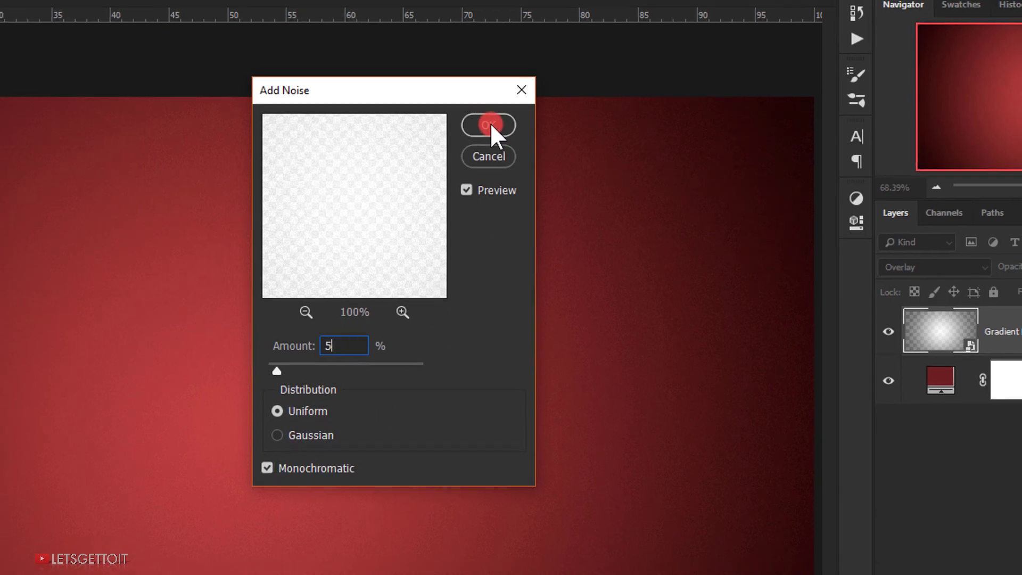
pyautogui.click(483, 124)
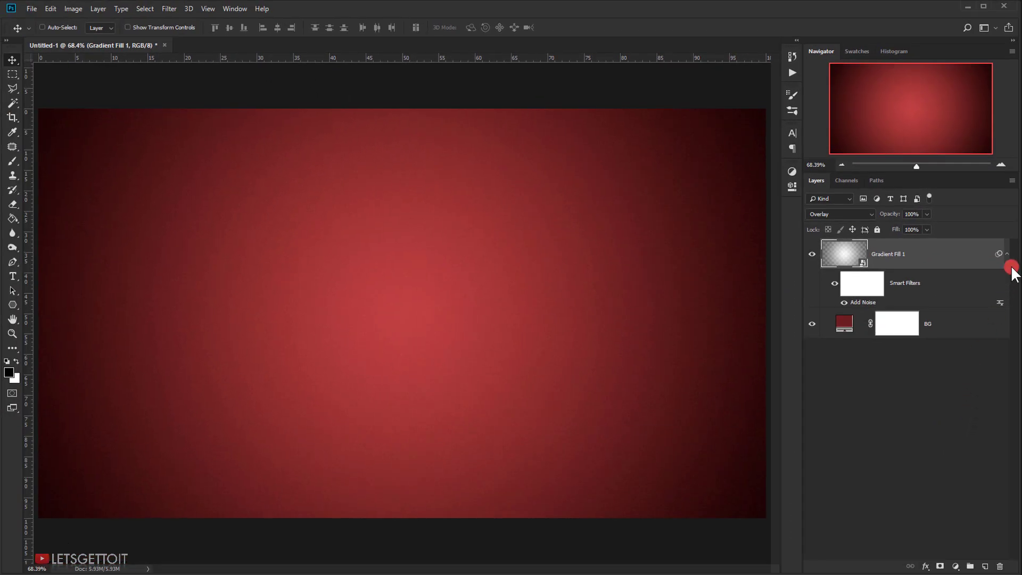
pyautogui.click(1007, 255)
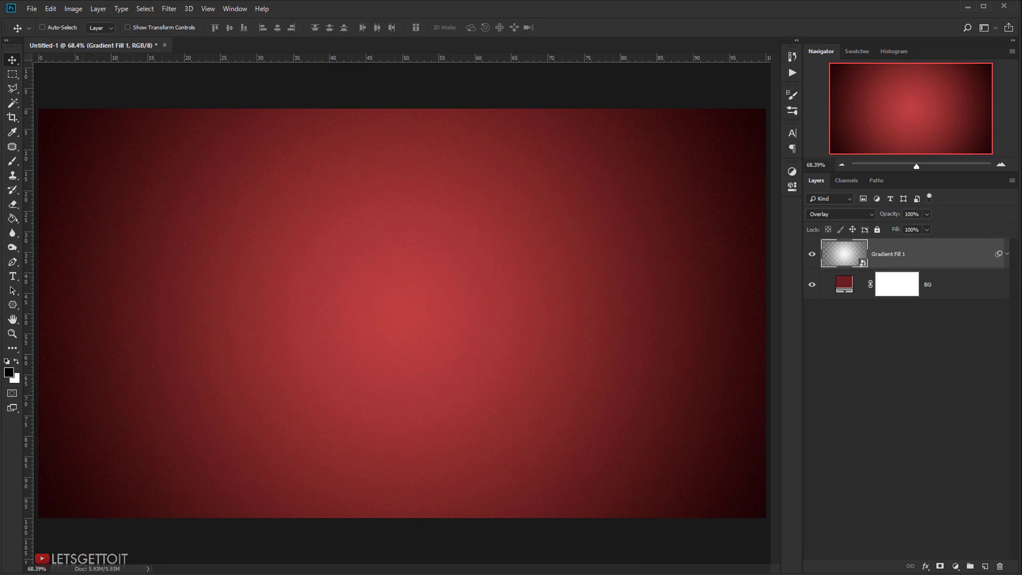
# - Open rose_petal_png_7_vampstock_by_vampstock-d68g9os.png from the V day Tutorial folder in Photoshop
pyautogui.hotkey('alt', 'Tab')
pyautogui.click(875, 248)
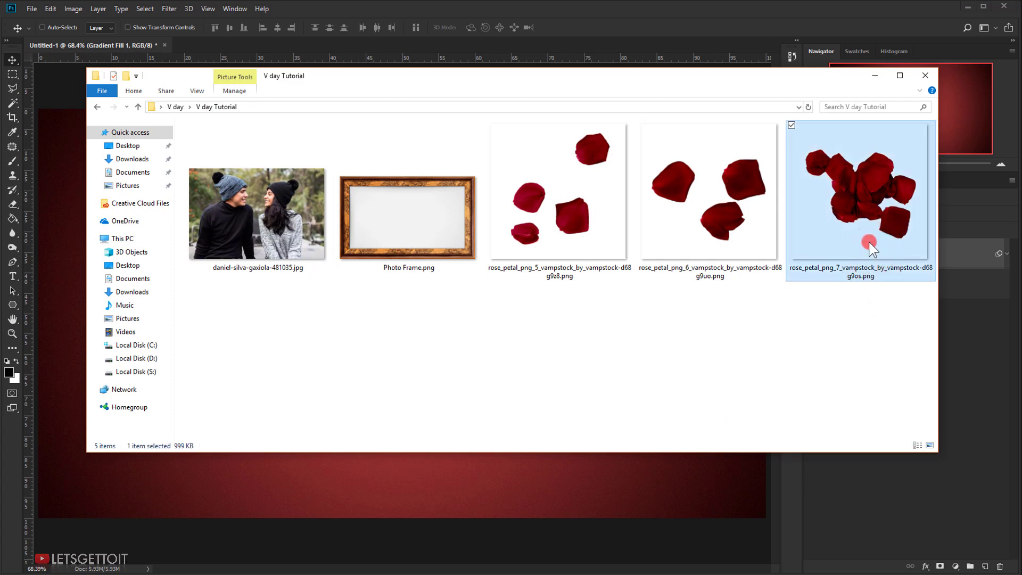
pyautogui.moveTo(838, 251); pyautogui.dragTo(11, 482)
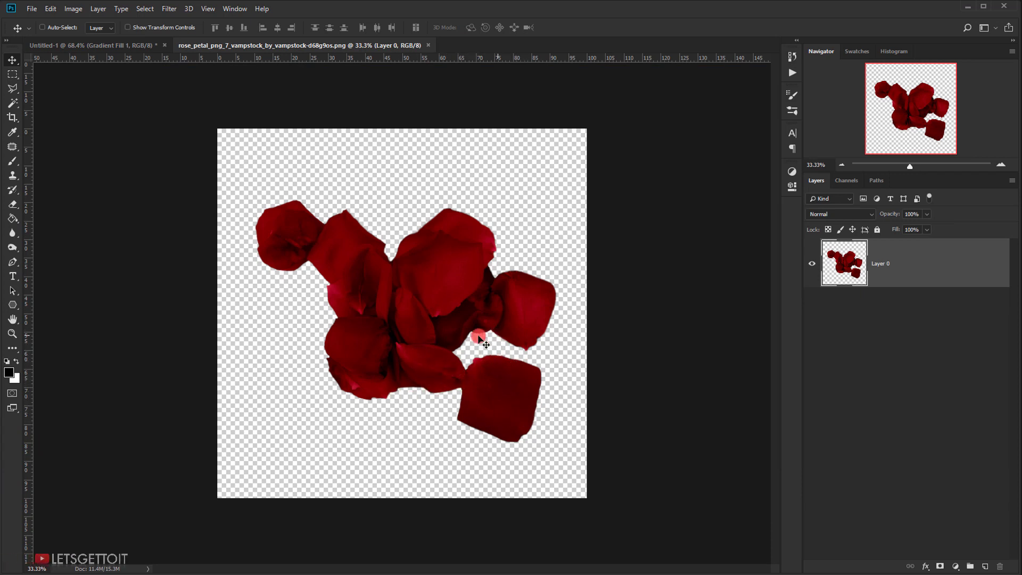
# - Copy the rose petals into Untitled-1 as a layer named Petal 1 and close the petal image file
pyautogui.moveTo(458, 301); pyautogui.dragTo(432, 313)
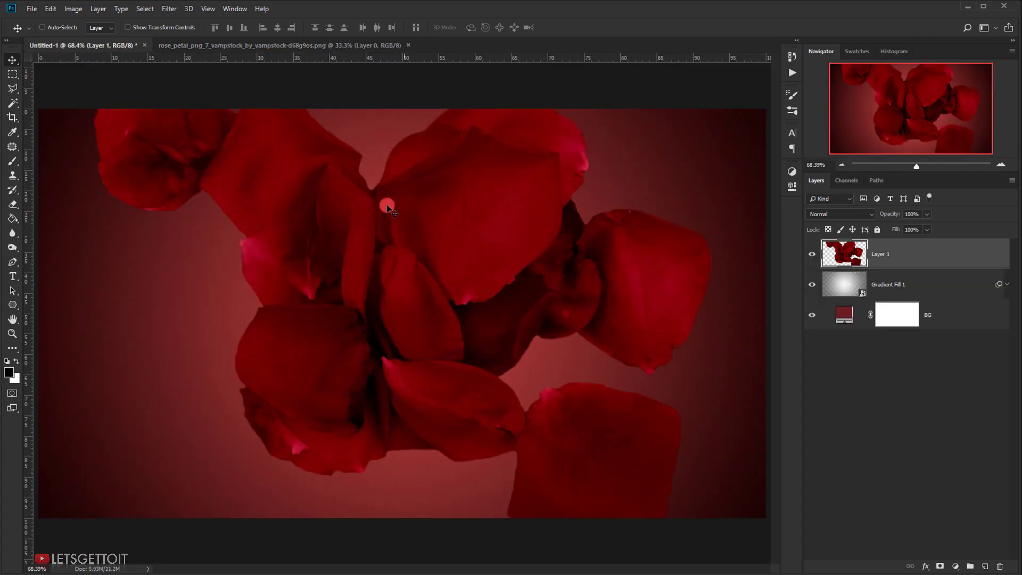
pyautogui.click(409, 45)
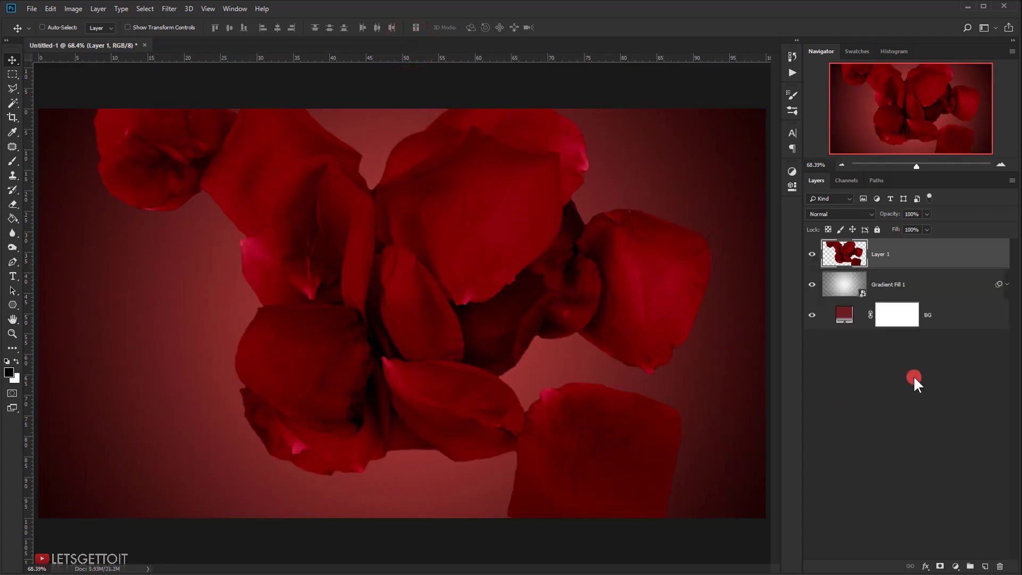
pyautogui.doubleClick(878, 260)
# - Scale the Petal 1 layer to about 76% around its centre and rotate it about -26°
pyautogui.keyDown('alt'); pyautogui.scroll(-3, 623, 346); pyautogui.keyUp('alt')
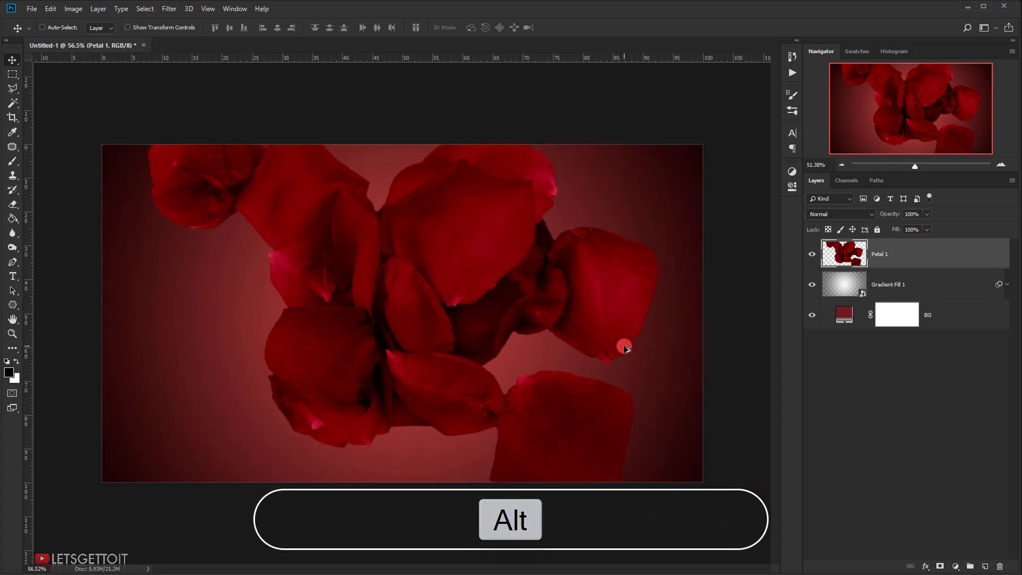
pyautogui.keyDown('alt'); pyautogui.scroll(-1, 625, 347); pyautogui.keyUp('alt')
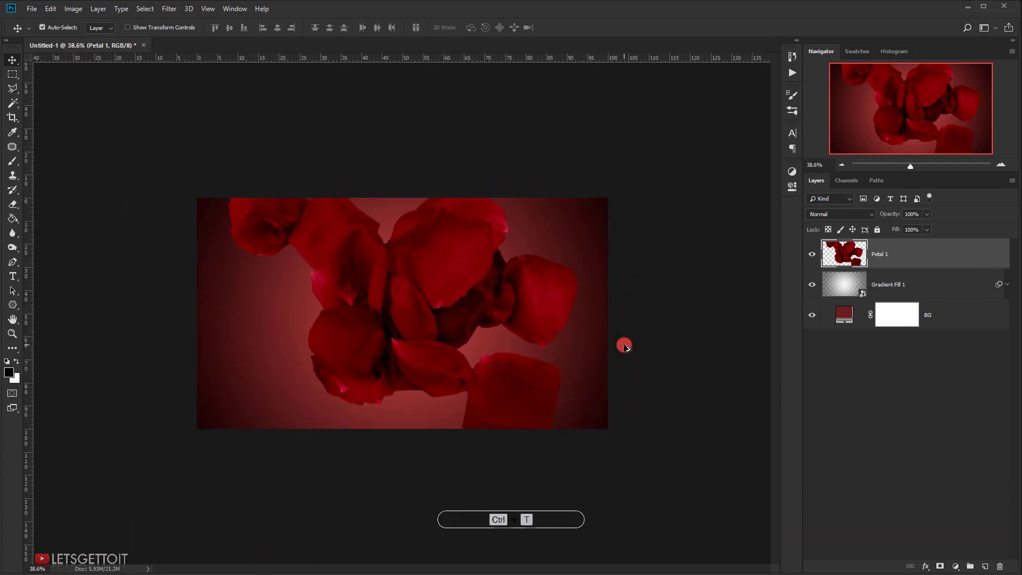
pyautogui.hotkey('ctrl', 't')
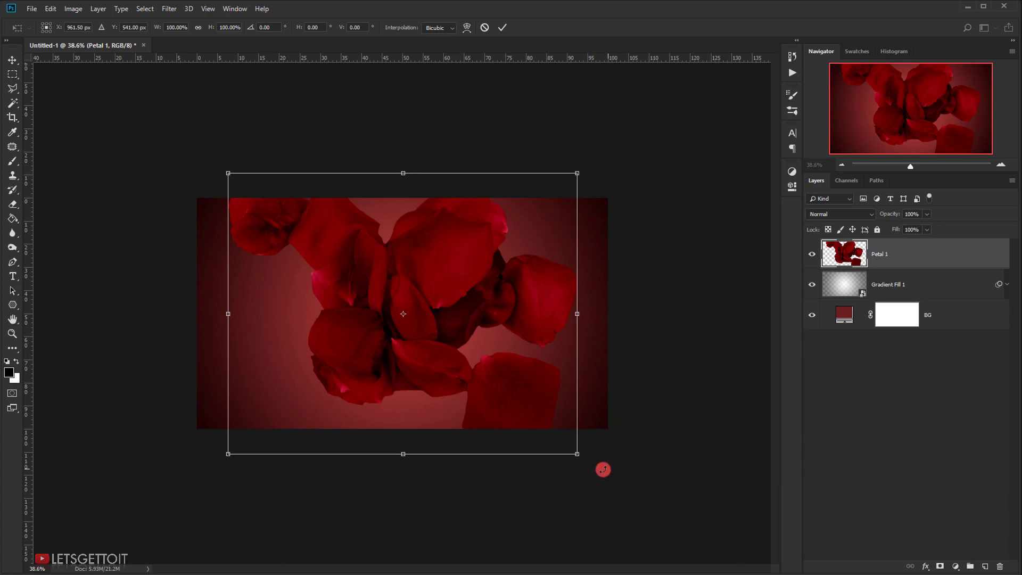
pyautogui.hotkey('alt', 'shift')
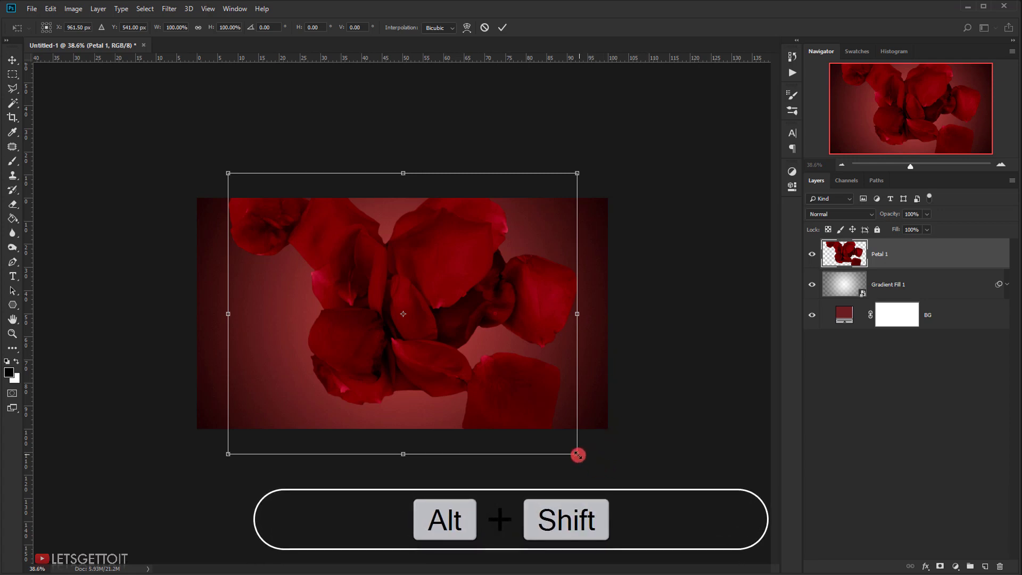
pyautogui.moveTo(578, 454); pyautogui.dragTo(551, 403)
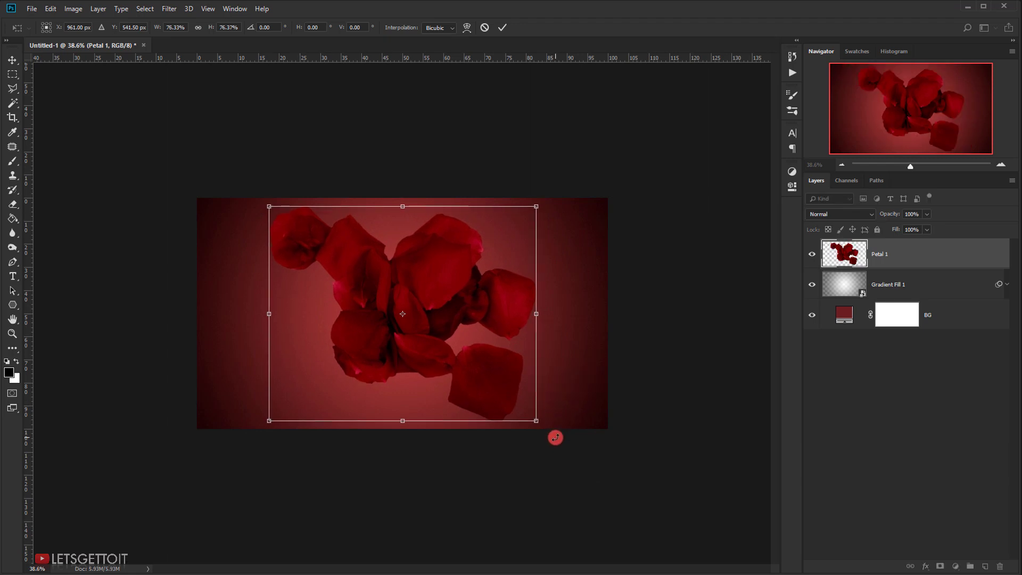
pyautogui.moveTo(555, 437); pyautogui.dragTo(535, 355)
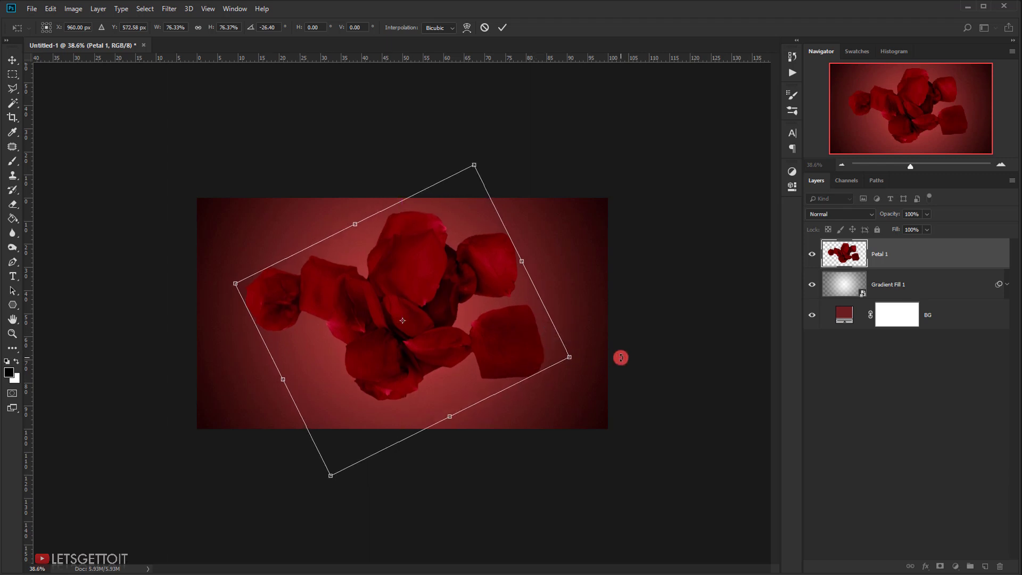
pyautogui.click(503, 27)
pyautogui.hotkey('ctrl', '0')
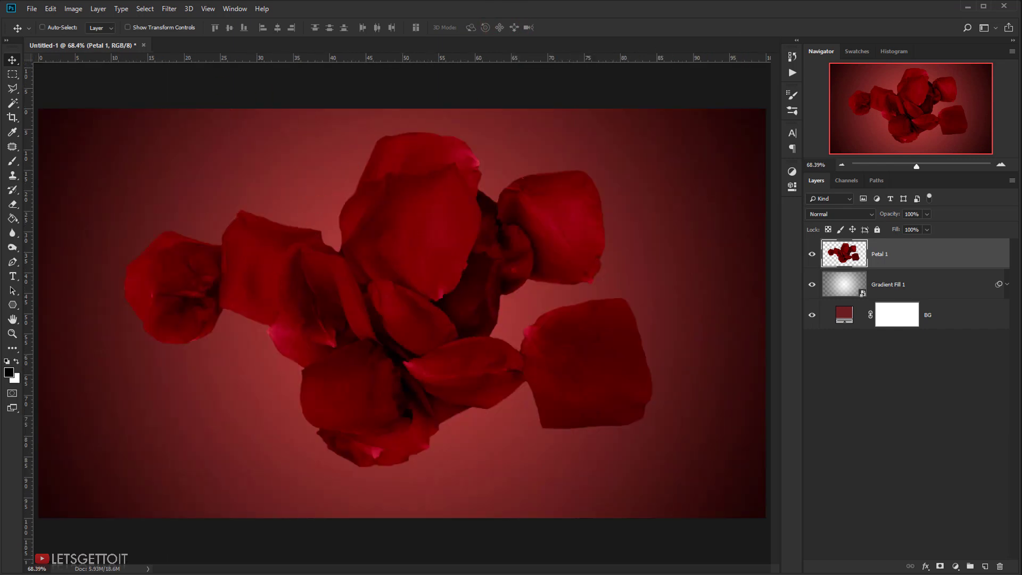
# - Open Photo Frame.png from the V day Tutorial folder in Photoshop and copy the frame into Untitled-1
pyautogui.hotkey('alt', 'Tab')
pyautogui.click(427, 234)
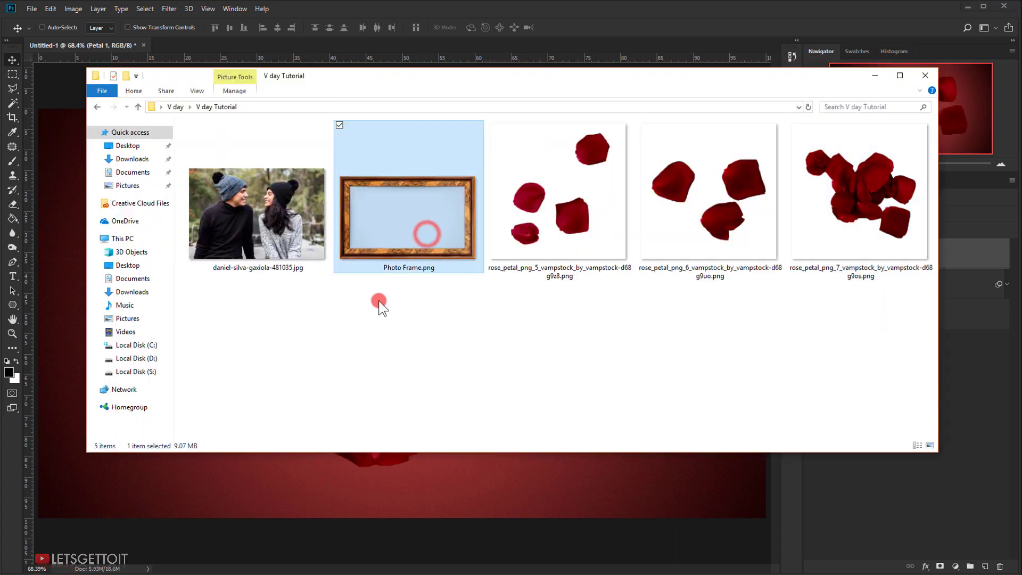
pyautogui.moveTo(419, 238); pyautogui.dragTo(64, 448)
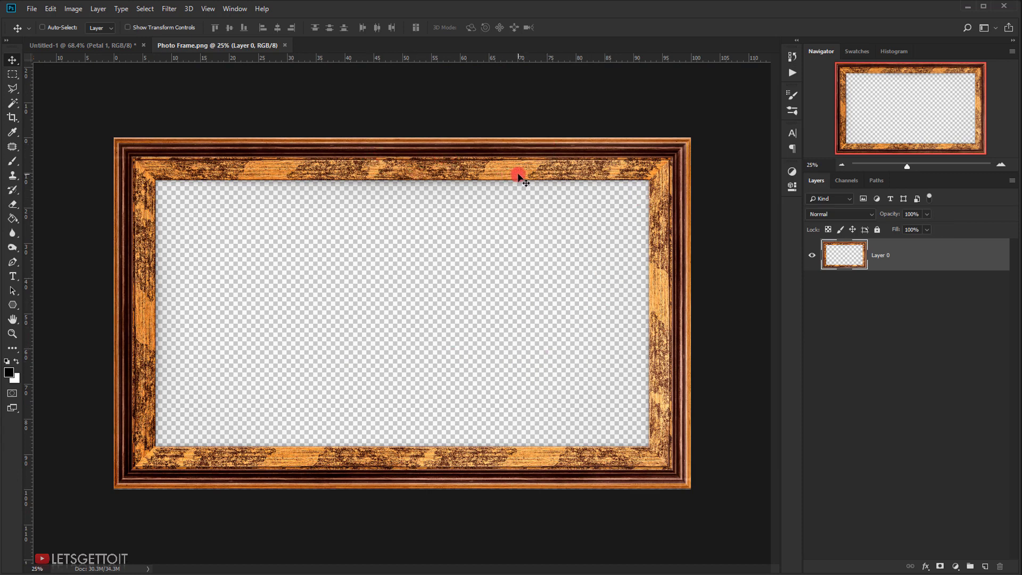
pyautogui.moveTo(524, 184); pyautogui.dragTo(379, 277)
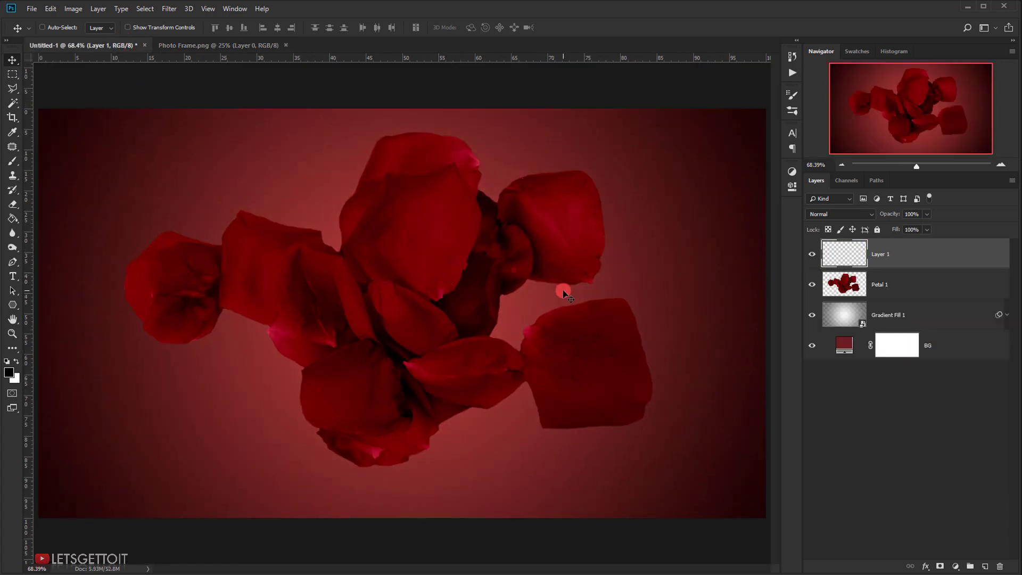
# - Scale the photo frame to about 23%, place it over the upper petals tilted about -2.9°, and close Photo Frame.png
pyautogui.scroll(-6, 413, 346)
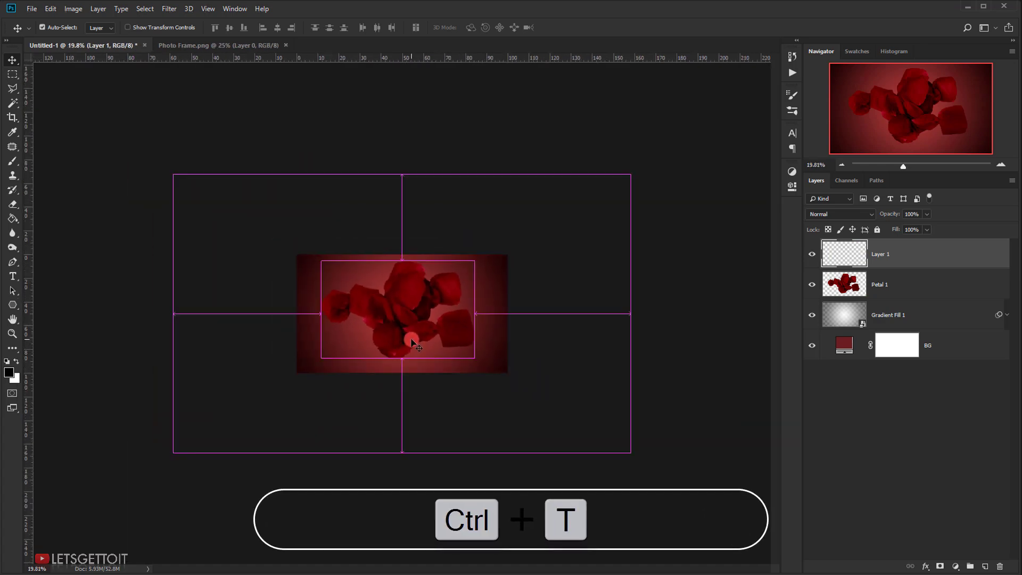
pyautogui.hotkey('ctrl', 't')
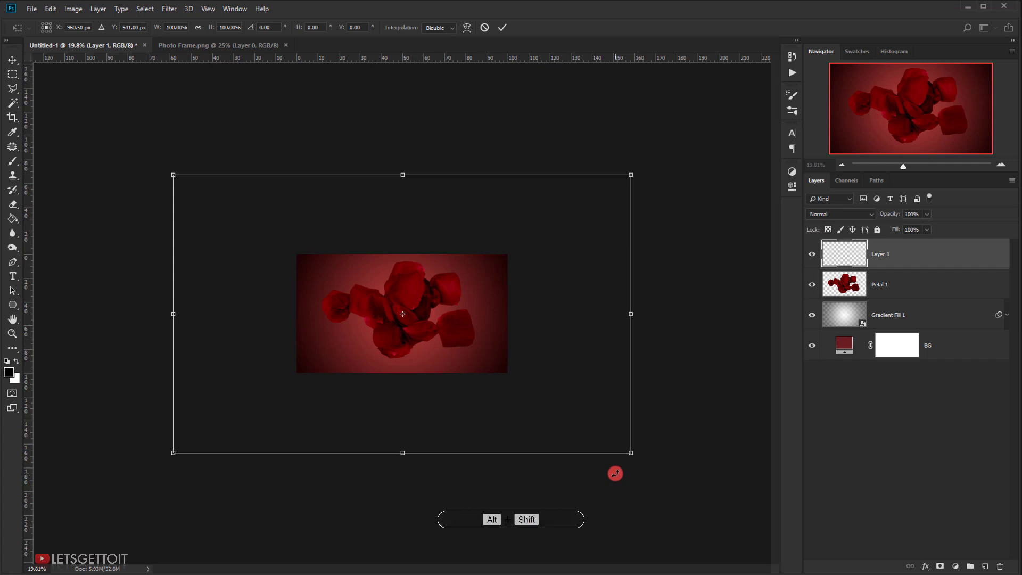
pyautogui.moveTo(633, 454); pyautogui.dragTo(468, 330)
pyautogui.scroll(7, 426, 341)
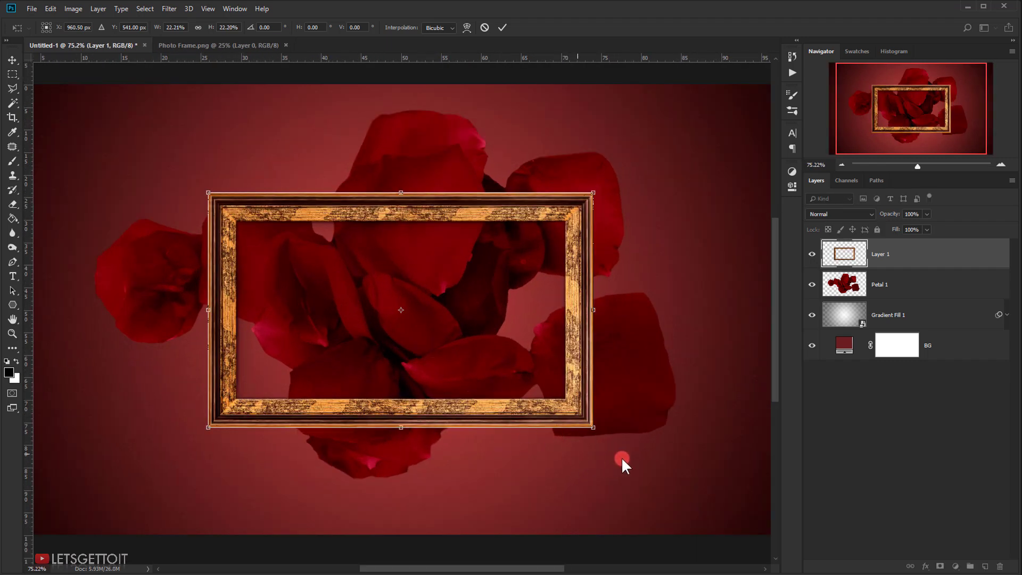
pyautogui.moveTo(609, 448); pyautogui.dragTo(618, 433)
pyautogui.moveTo(585, 401); pyautogui.dragTo(587, 361)
pyautogui.moveTo(599, 379); pyautogui.dragTo(606, 383)
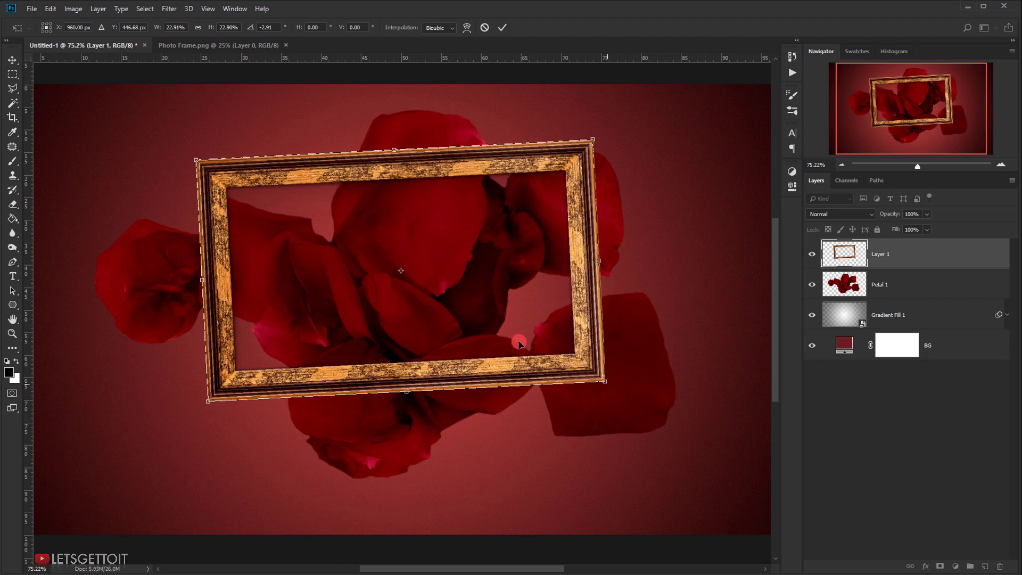
pyautogui.click(503, 28)
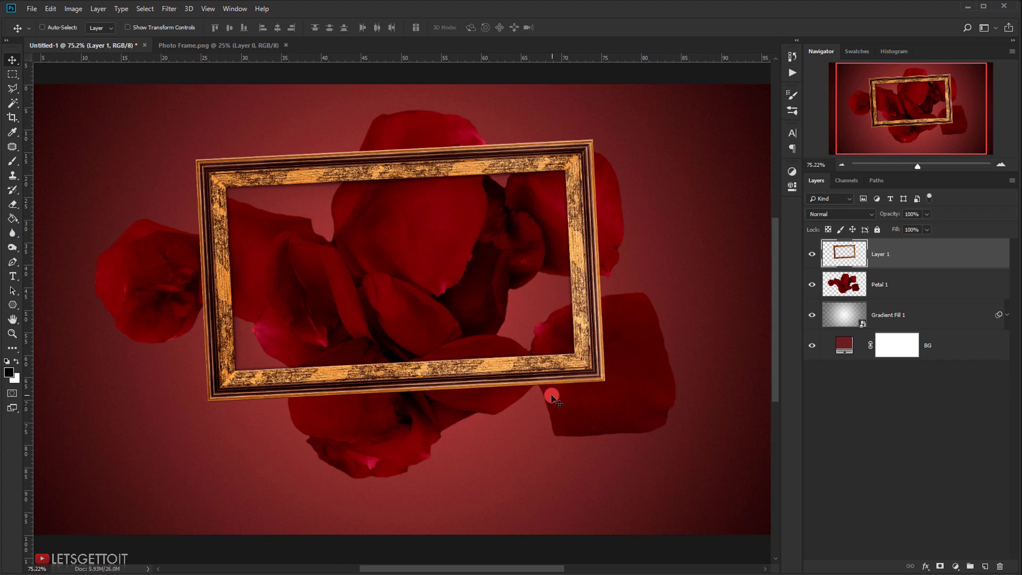
pyautogui.click(285, 46)
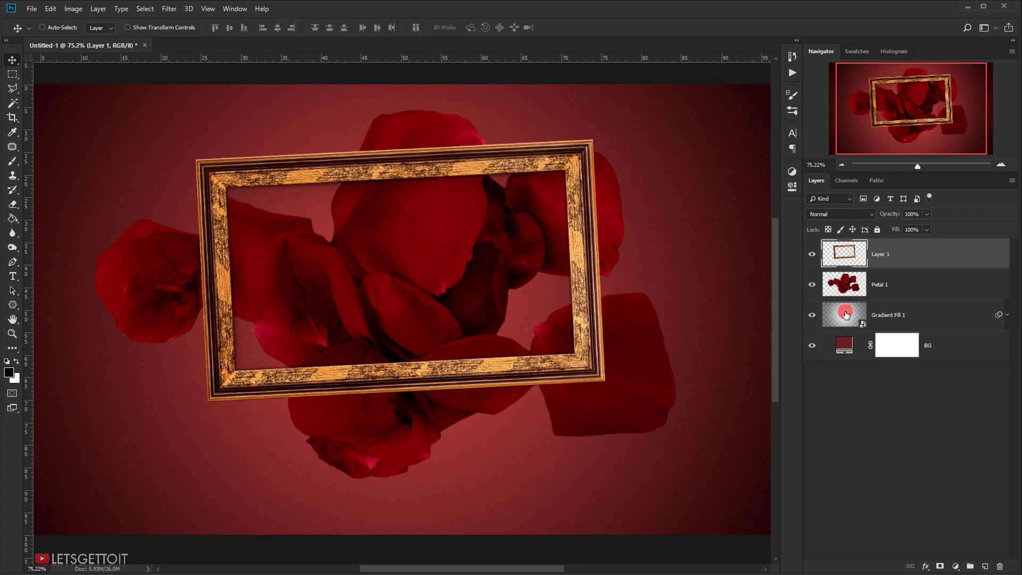
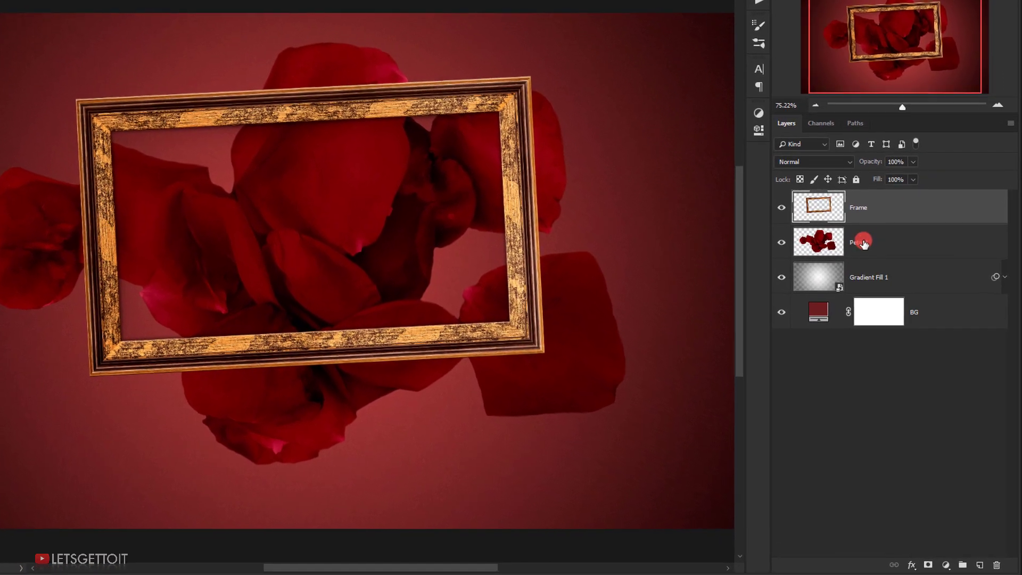
# - Add a new empty layer named Image directly above the Petal 1 layer
pyautogui.click(864, 244)
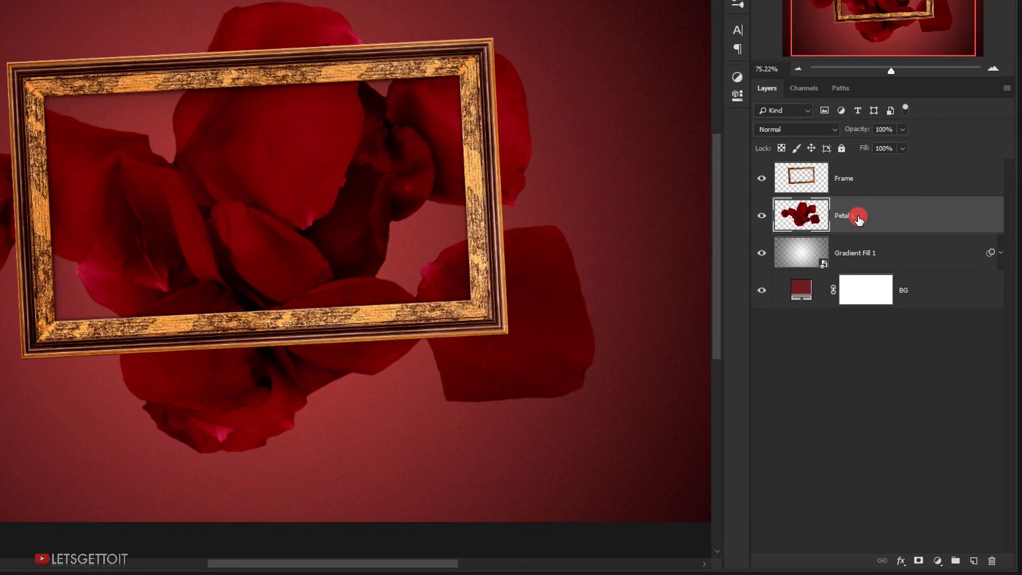
pyautogui.click(973, 560)
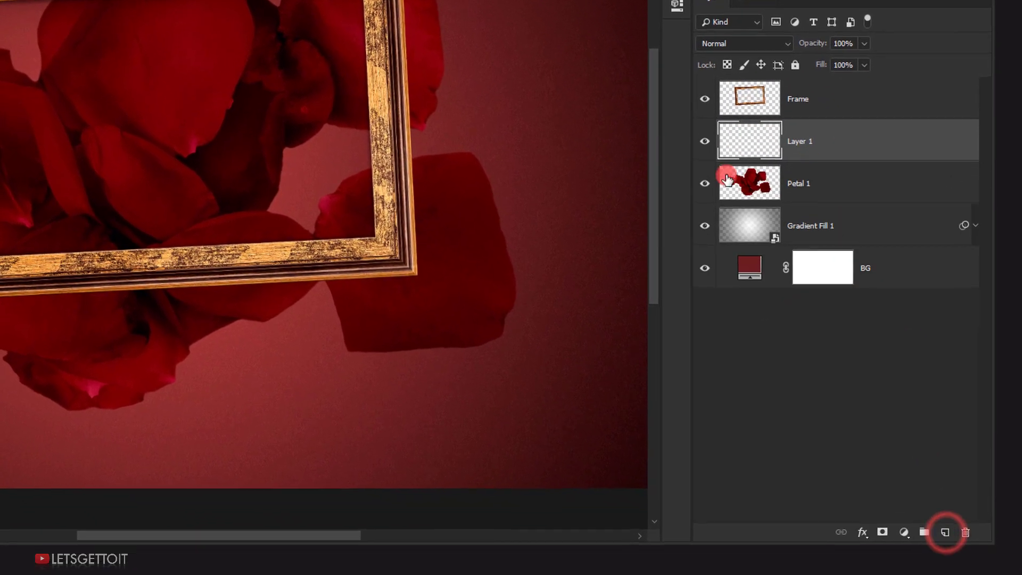
pyautogui.doubleClick(804, 142)
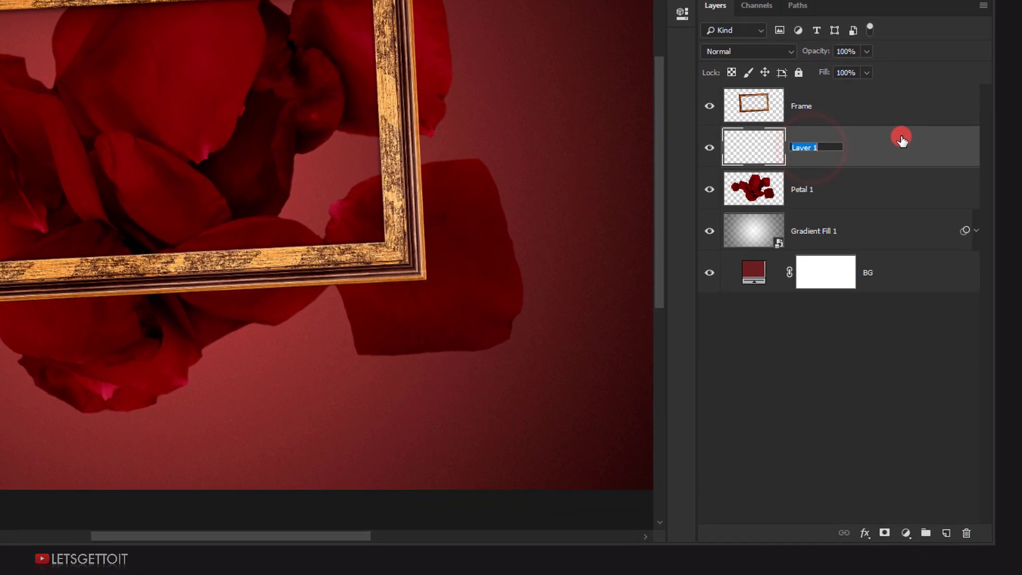
pyautogui.write('Image')
pyautogui.press('Return')
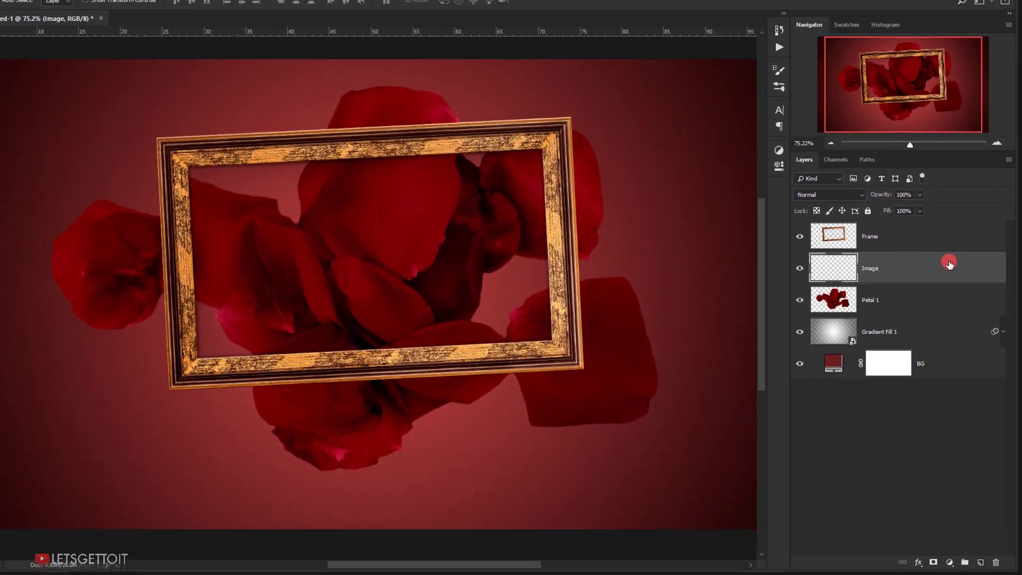
# - Draw a closed four-corner Pen path just outside the inner edge of the frame opening
pyautogui.click(12, 261)
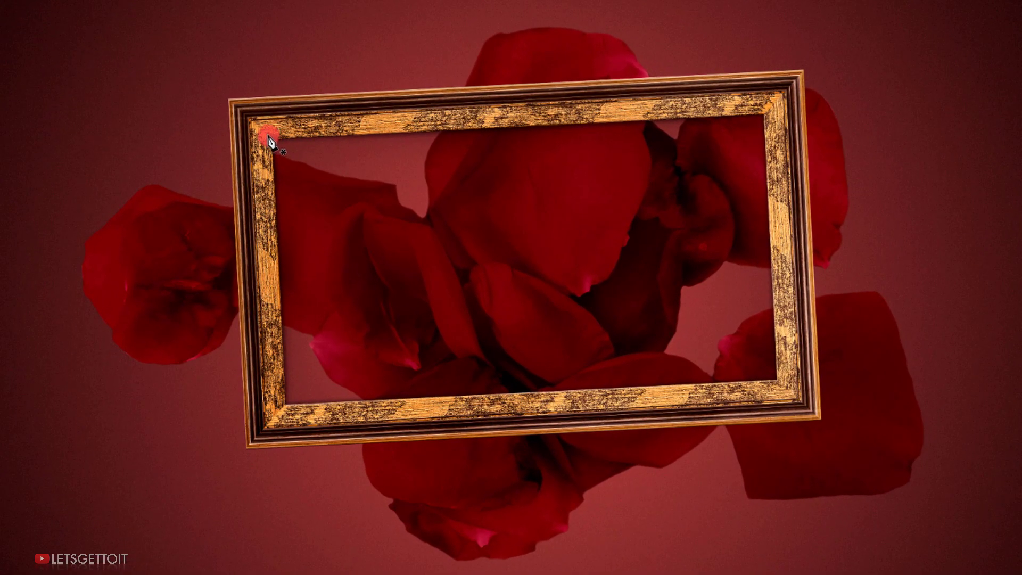
pyautogui.click(267, 135)
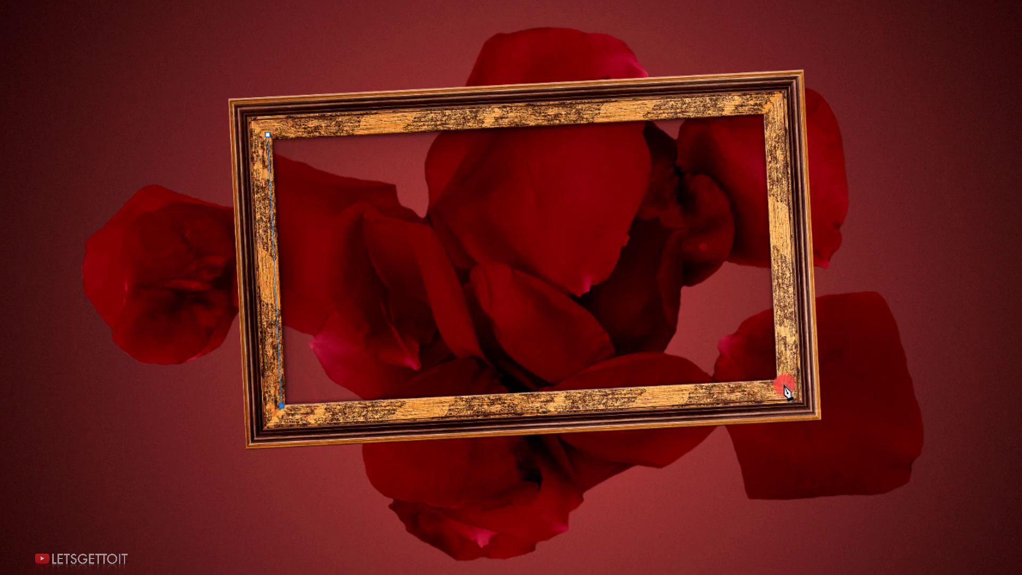
pyautogui.click(768, 108)
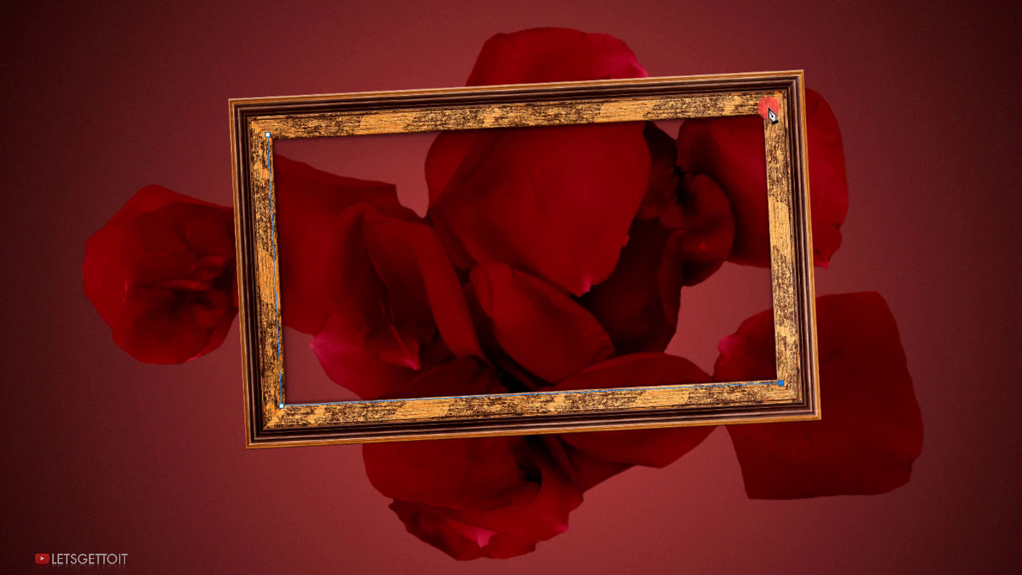
pyautogui.click(269, 136)
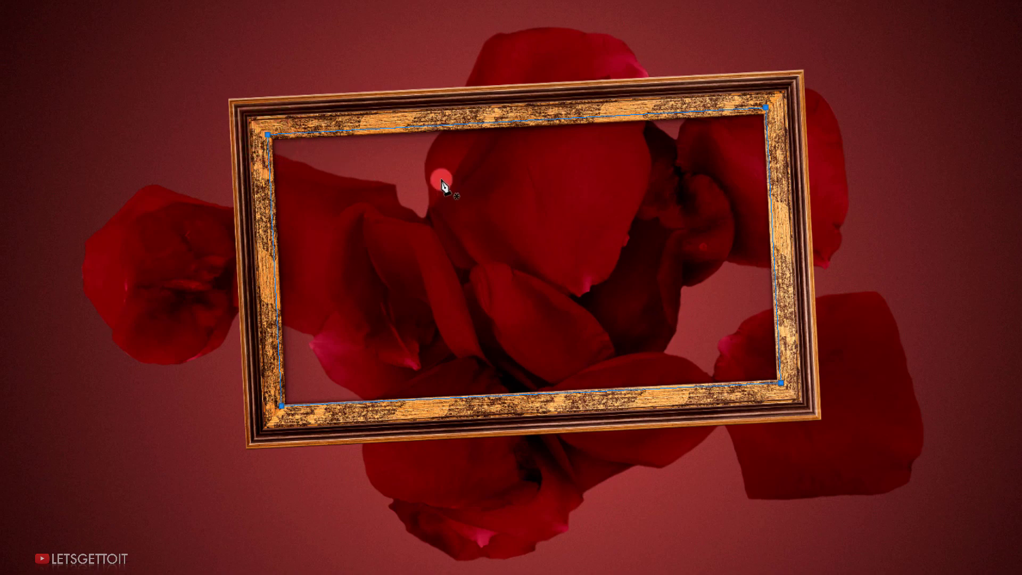
# - Fill the path on the Image layer with the foreground color at 100% opacity in Normal mode, and dismiss the path
pyautogui.rightClick(458, 188)
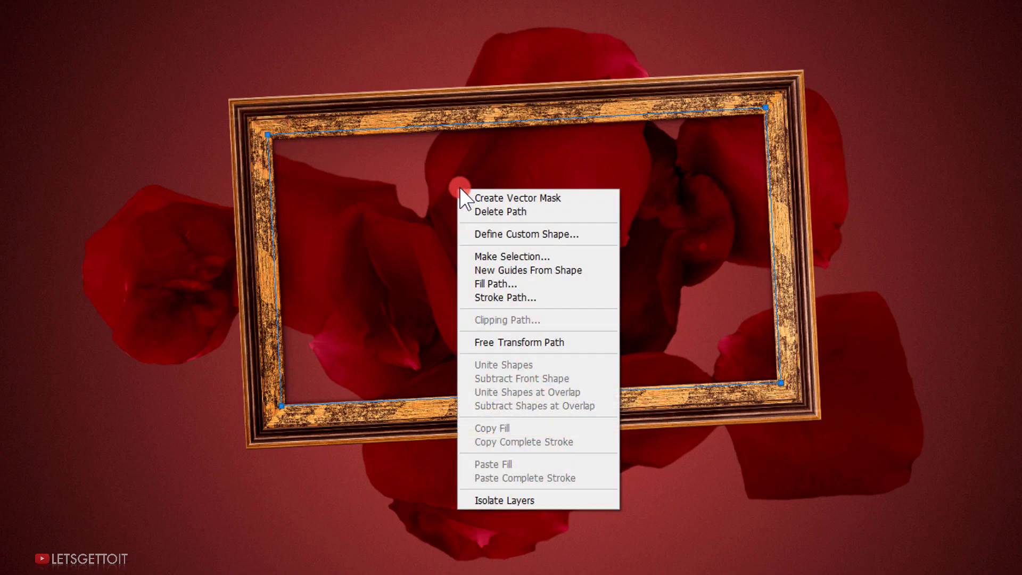
pyautogui.click(513, 282)
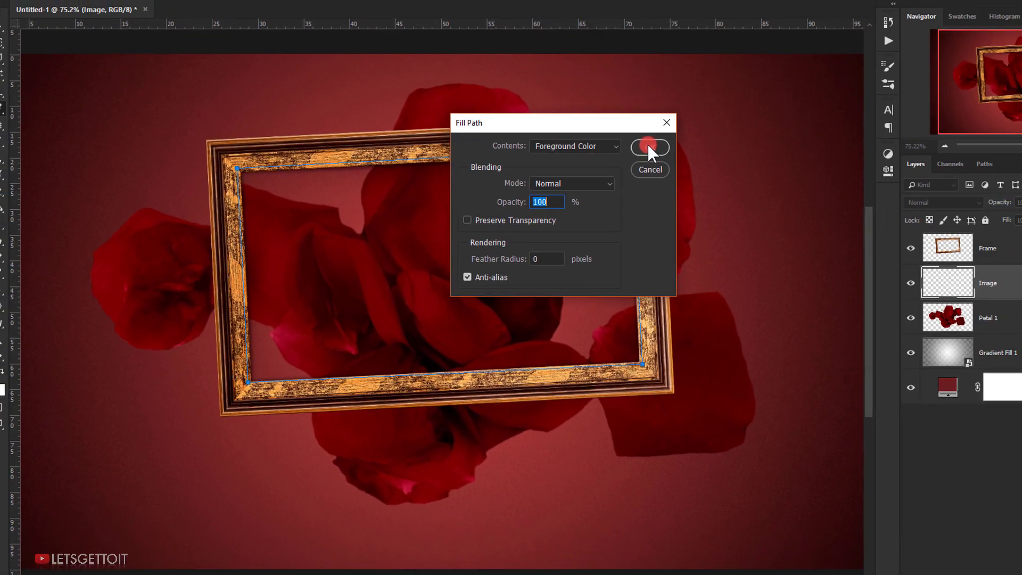
pyautogui.click(791, 108)
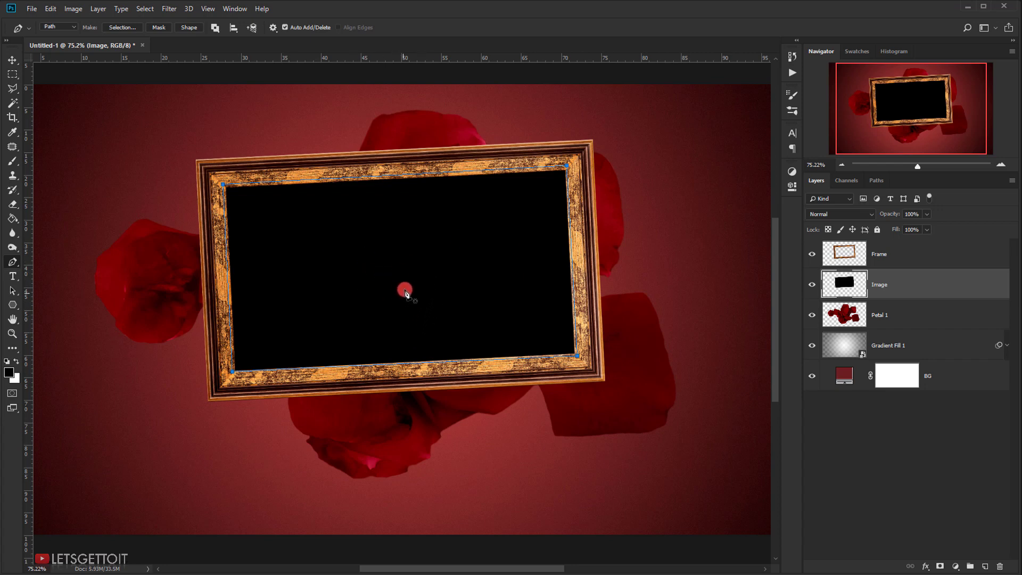
pyautogui.press('Escape')
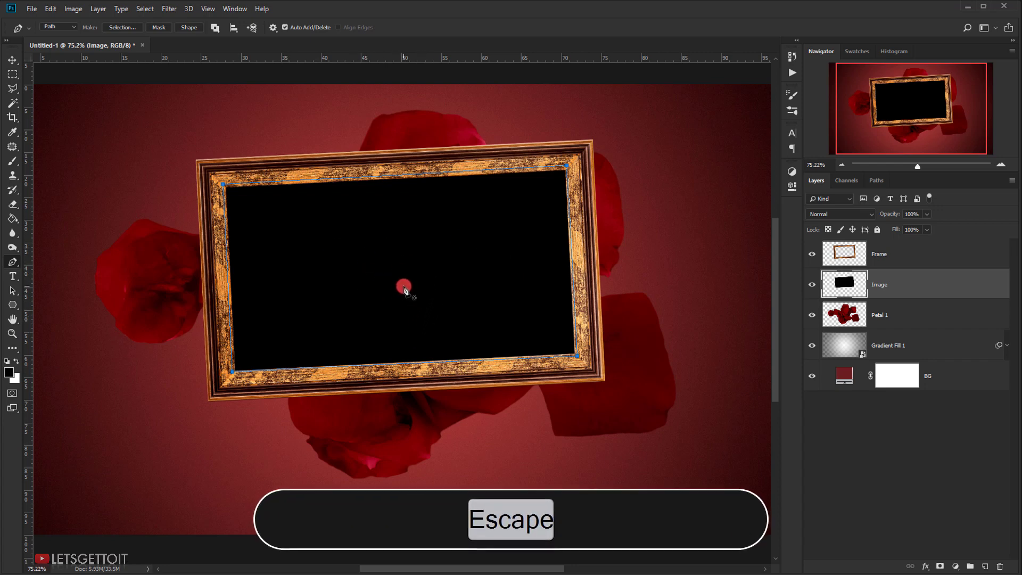
pyautogui.press('Escape')
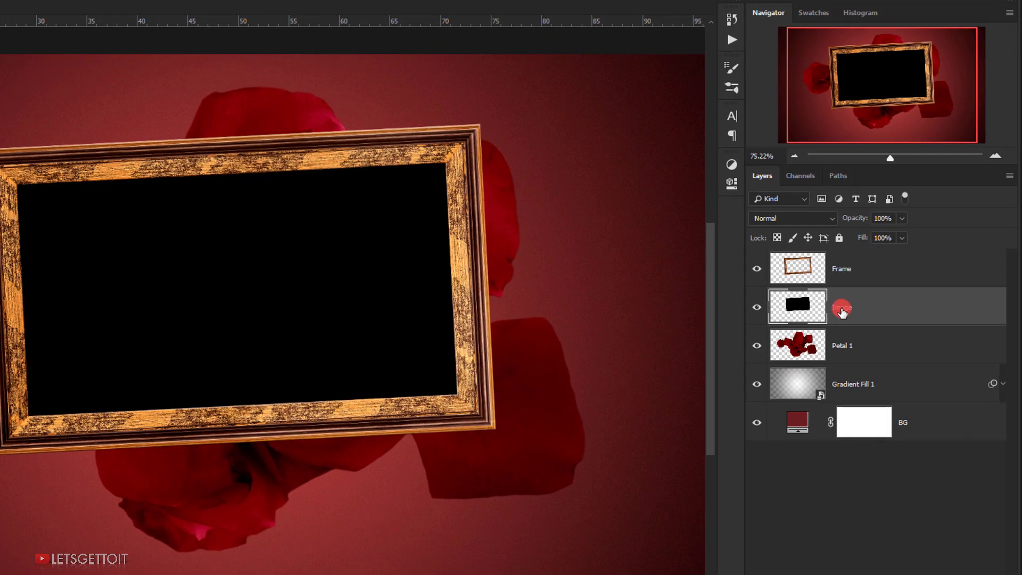
# - Convert the Image layer to a smart object and open its contents for editing
pyautogui.rightClick(841, 312)
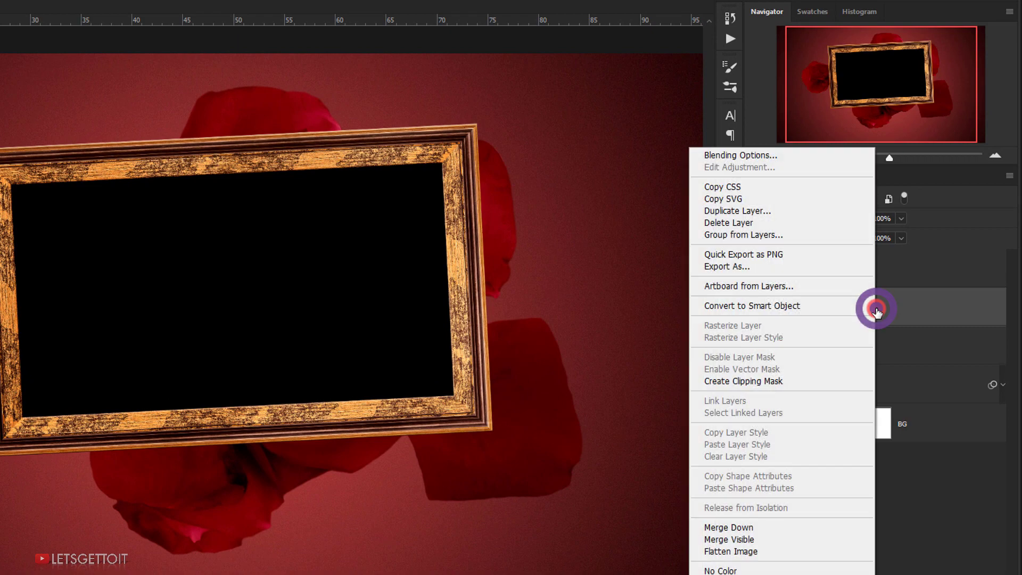
pyautogui.click(766, 306)
pyautogui.doubleClick(803, 318)
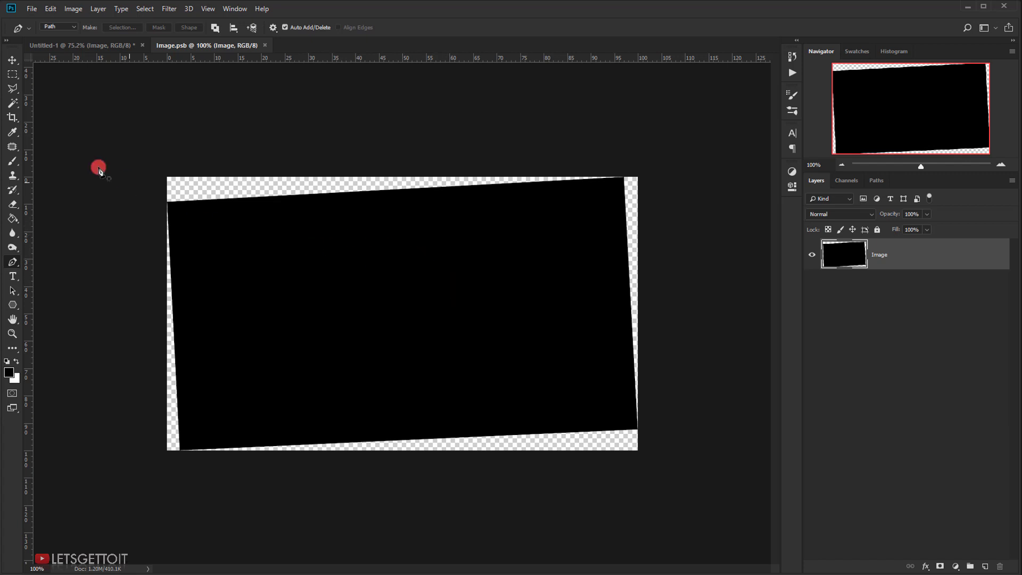
# - Enlarge the canvas evenly on all sides around the black shape with the Crop tool, leaving a wide transparent margin
pyautogui.click(13, 117)
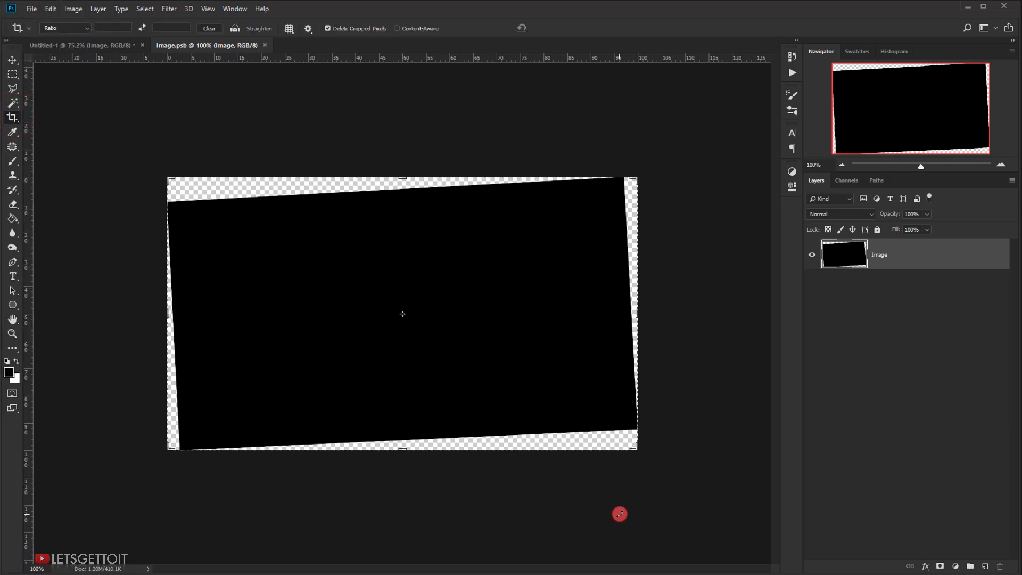
pyautogui.hotkey('alt', 'shift')
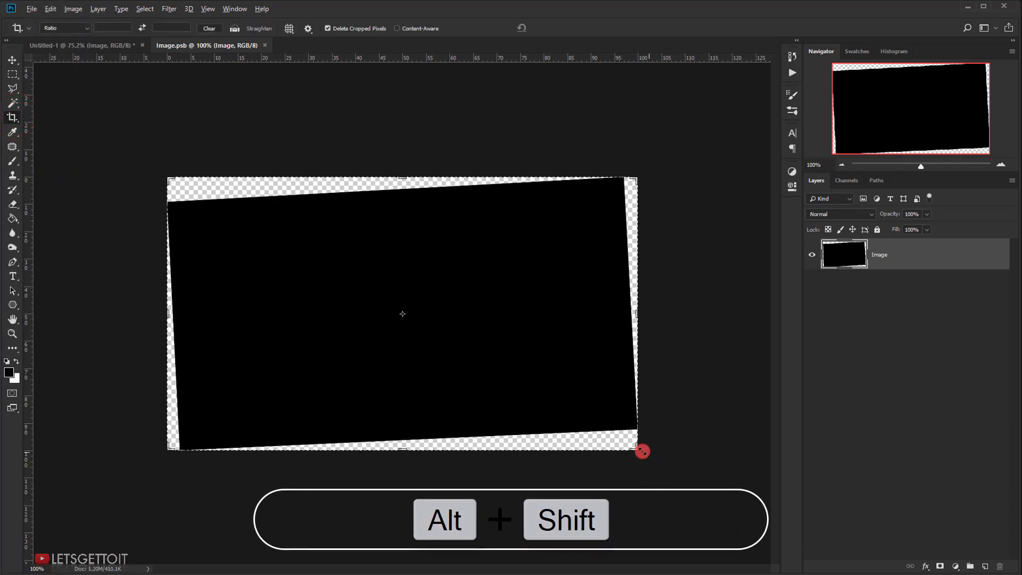
pyautogui.moveTo(641, 450); pyautogui.dragTo(724, 521)
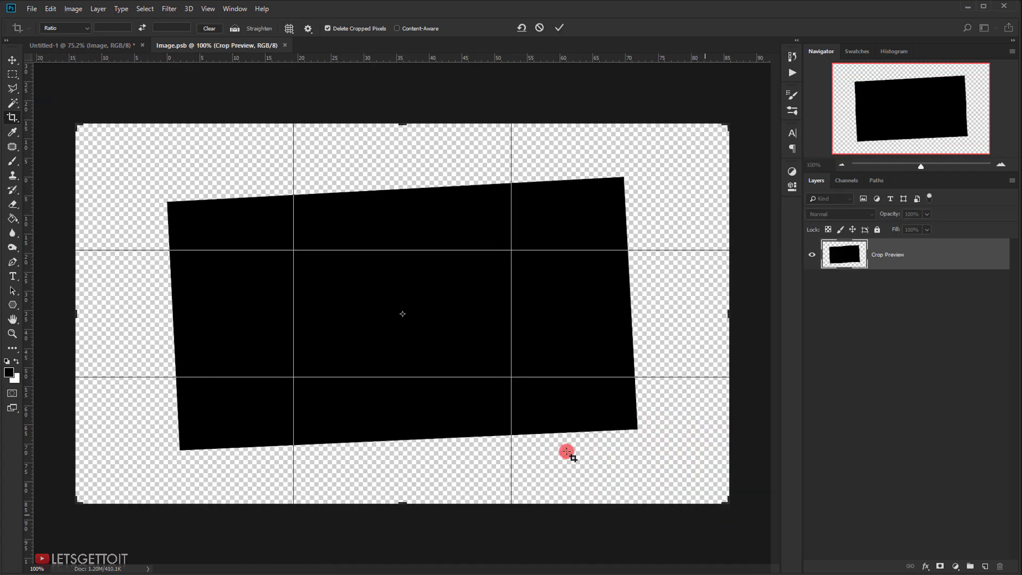
pyautogui.click(562, 25)
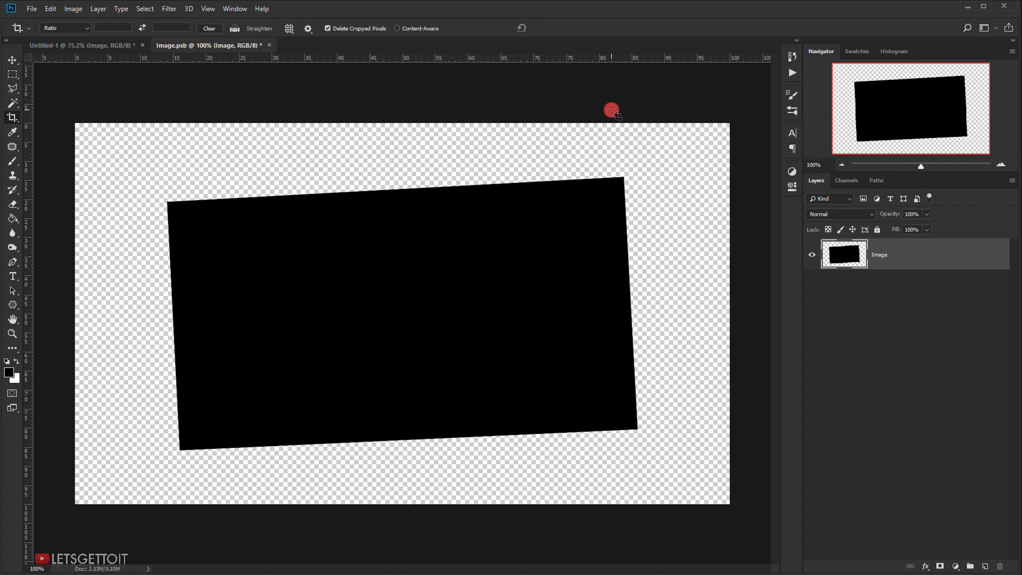
# - Open the couple photo from the V day Tutorial folder, copy it into Image.psb as a new layer, and close the source photo
pyautogui.press('v')
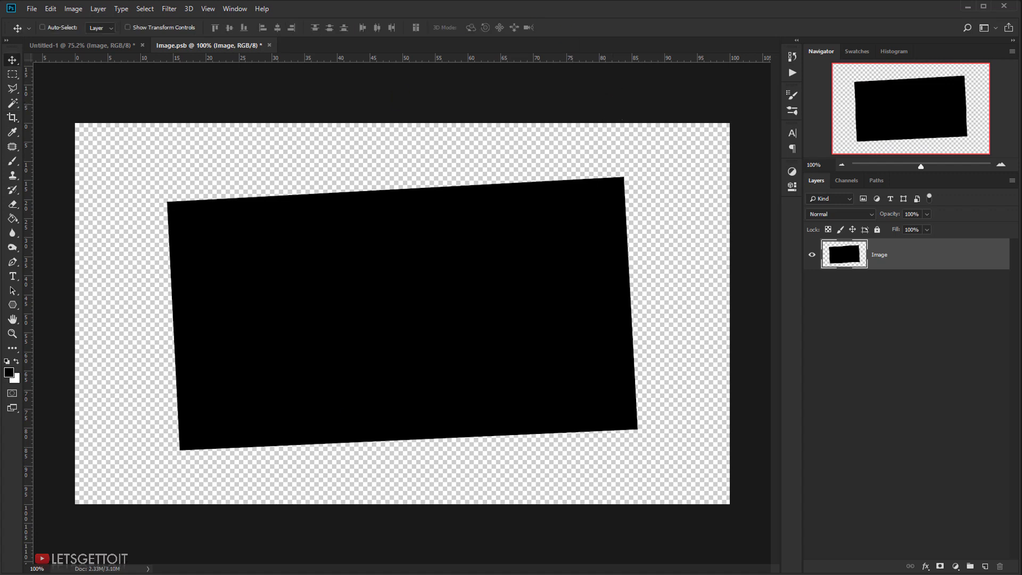
pyautogui.hotkey('alt', 'Tab')
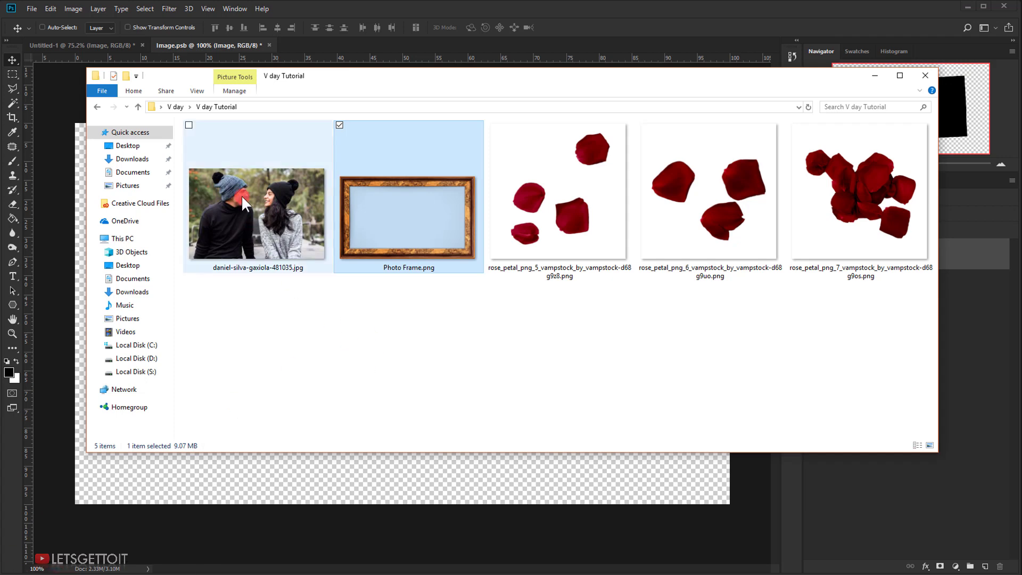
pyautogui.moveTo(241, 195); pyautogui.dragTo(19, 436)
pyautogui.moveTo(499, 228); pyautogui.dragTo(350, 207)
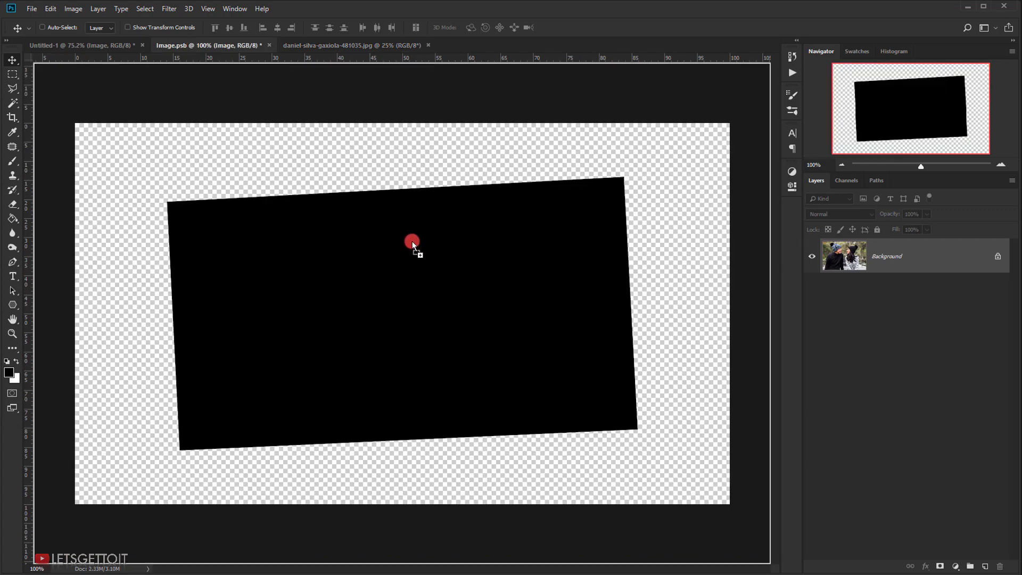
pyautogui.moveTo(412, 241); pyautogui.dragTo(411, 238)
pyautogui.click(431, 45)
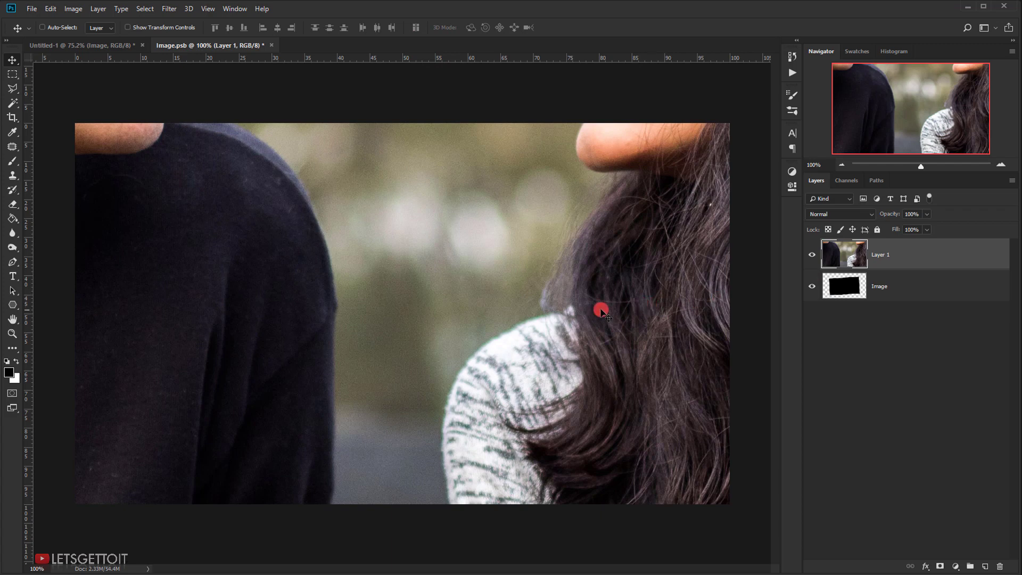
# - Clip the couple photo layer to the black Image layer beneath it with a clipping mask
pyautogui.click(909, 285)
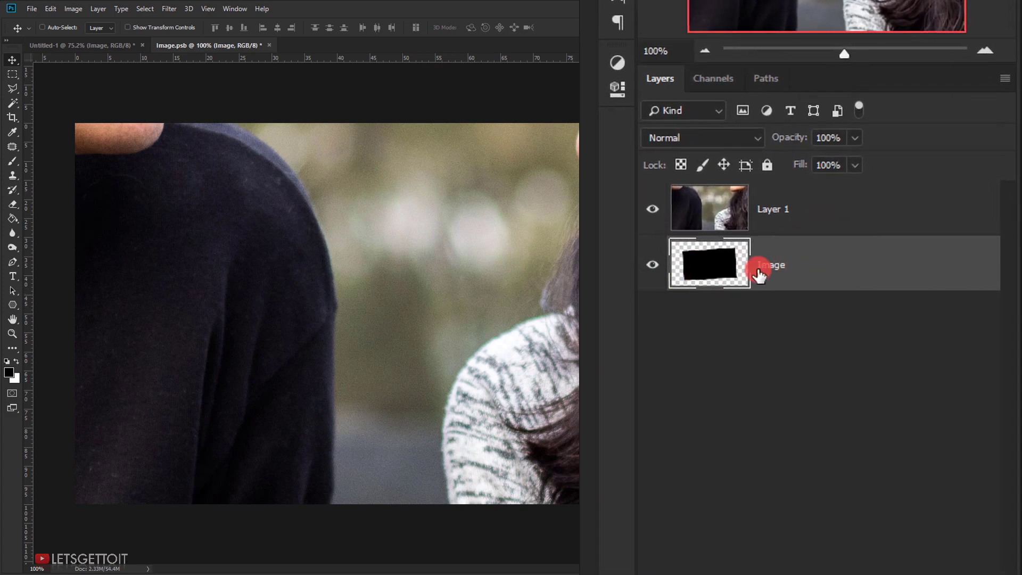
pyautogui.click(804, 211)
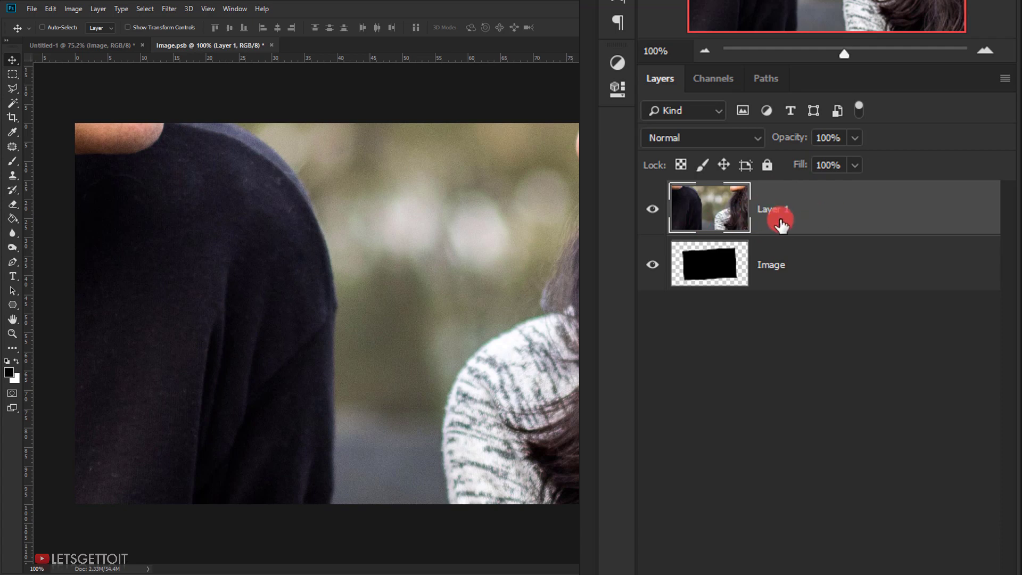
pyautogui.press('alt')
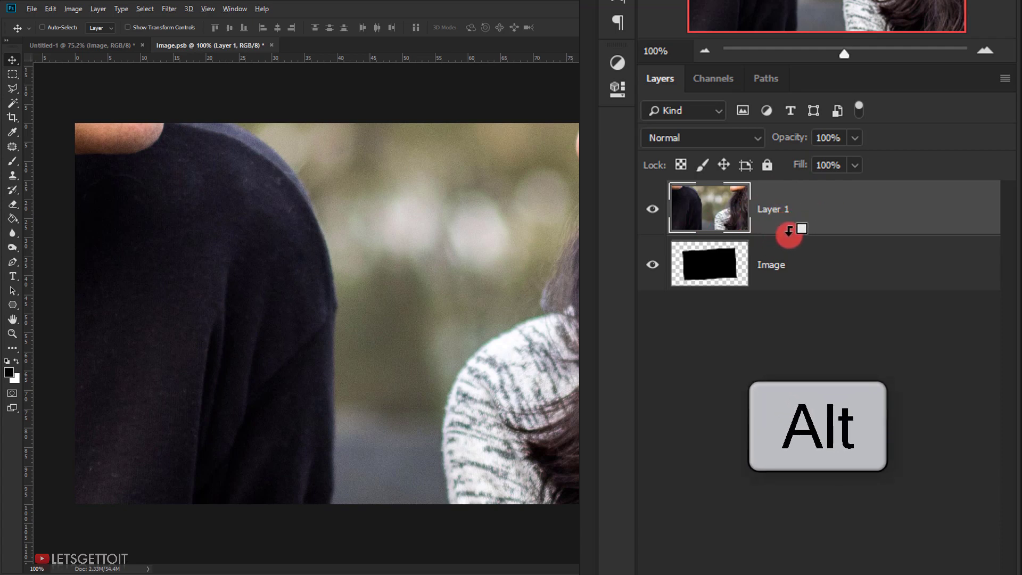
pyautogui.keyDown('alt'); pyautogui.click(791, 233); pyautogui.keyUp('alt')
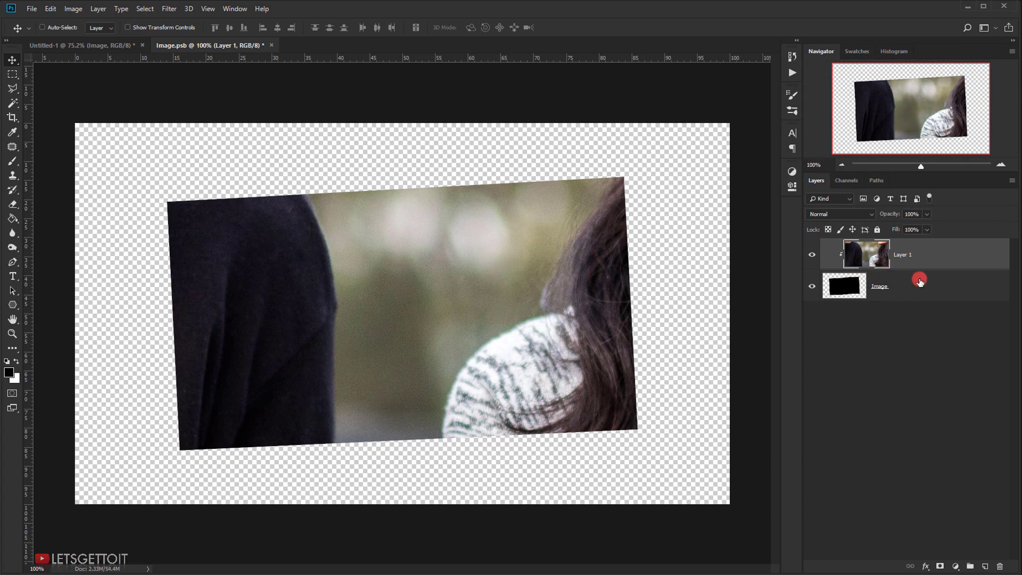
# - Free-transform the couple photo, scaling it down proportionally around its center to about 19%
pyautogui.hotkey('ctrl', 't')
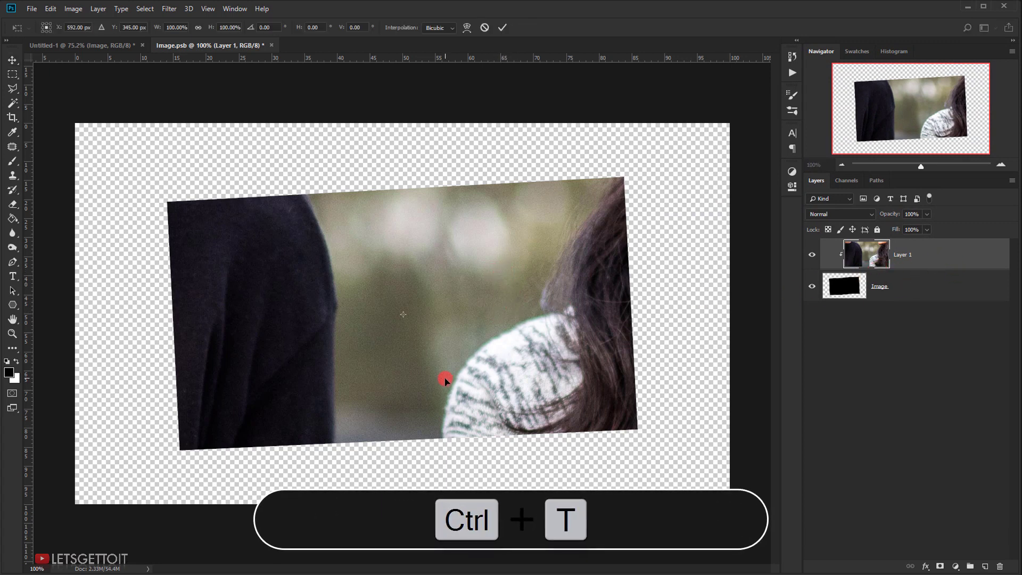
pyautogui.hotkey('ctrl', '0')
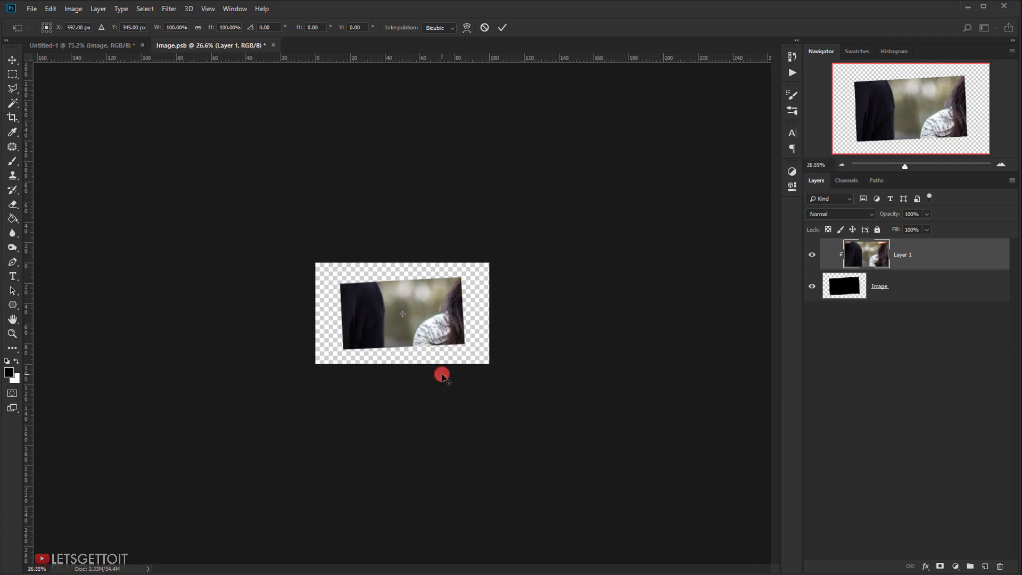
pyautogui.hotkey('alt', 'shift')
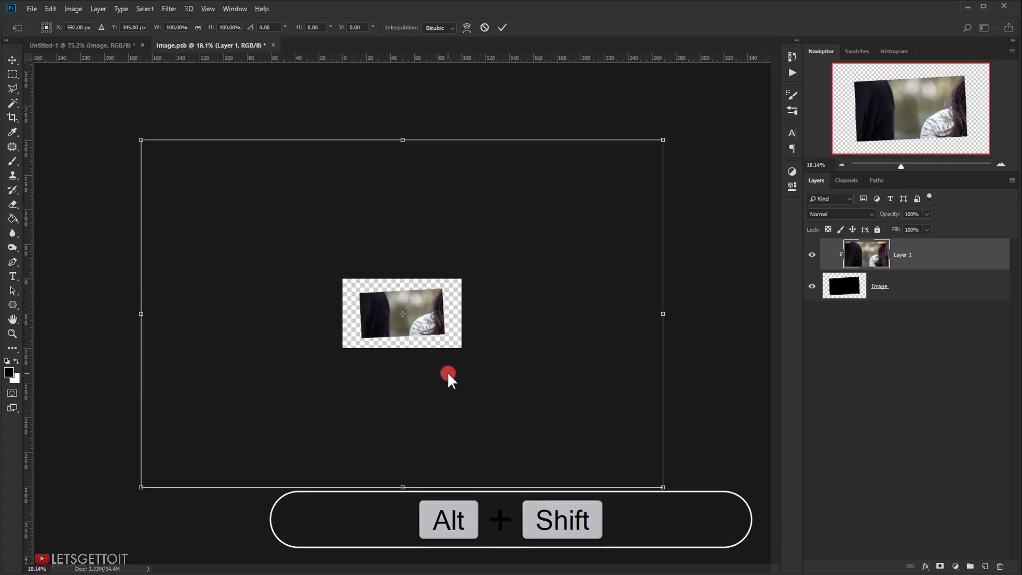
pyautogui.moveTo(664, 486); pyautogui.dragTo(454, 343)
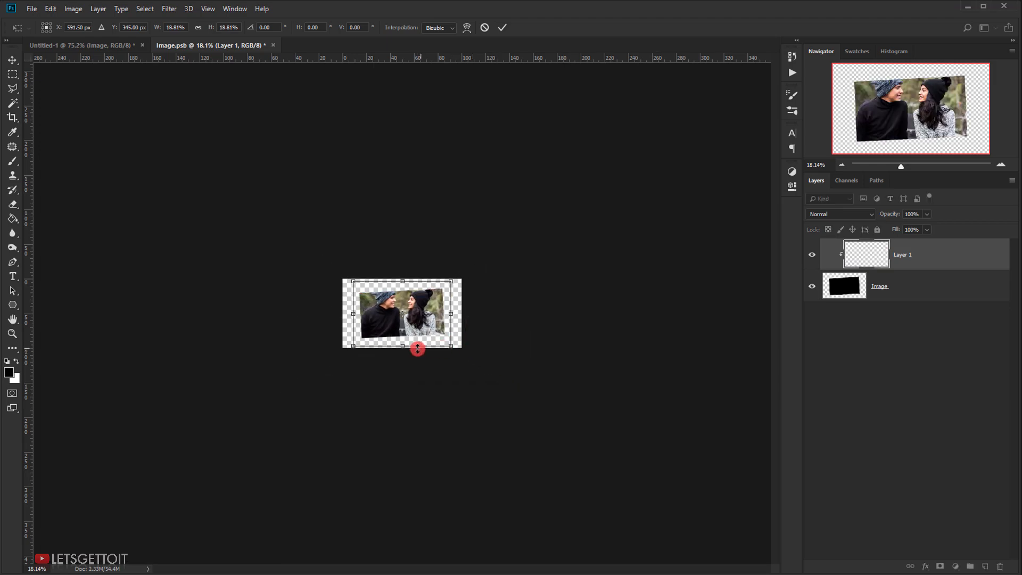
# - Refine the photo's transform to about 18% scale and -3.6° rotation, shift it so both people fit inside the tilted shape, and apply it
pyautogui.scroll(5, 423, 350)
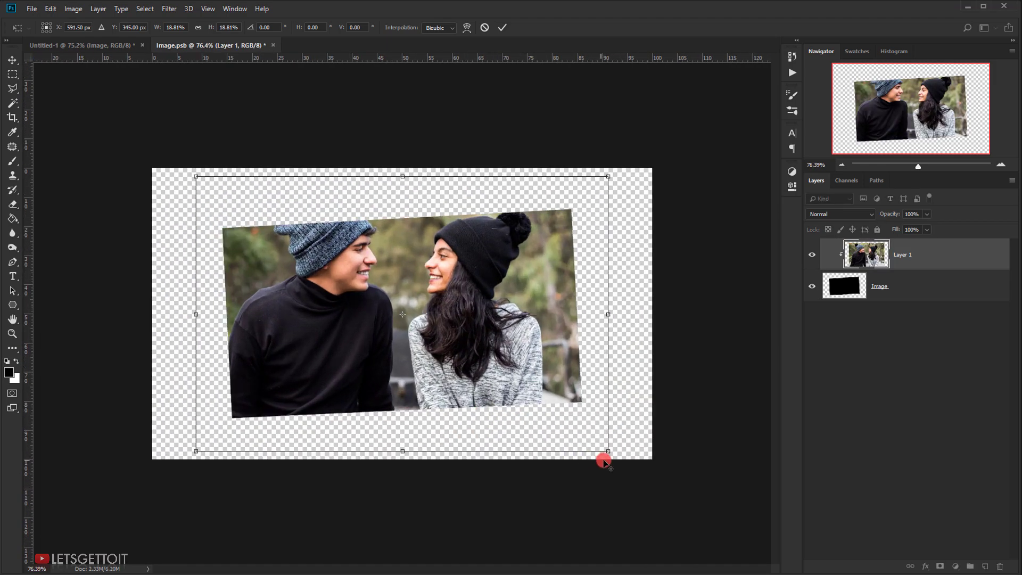
pyautogui.moveTo(609, 453); pyautogui.dragTo(592, 440)
pyautogui.moveTo(490, 329); pyautogui.dragTo(490, 340)
pyautogui.moveTo(596, 461); pyautogui.dragTo(609, 464)
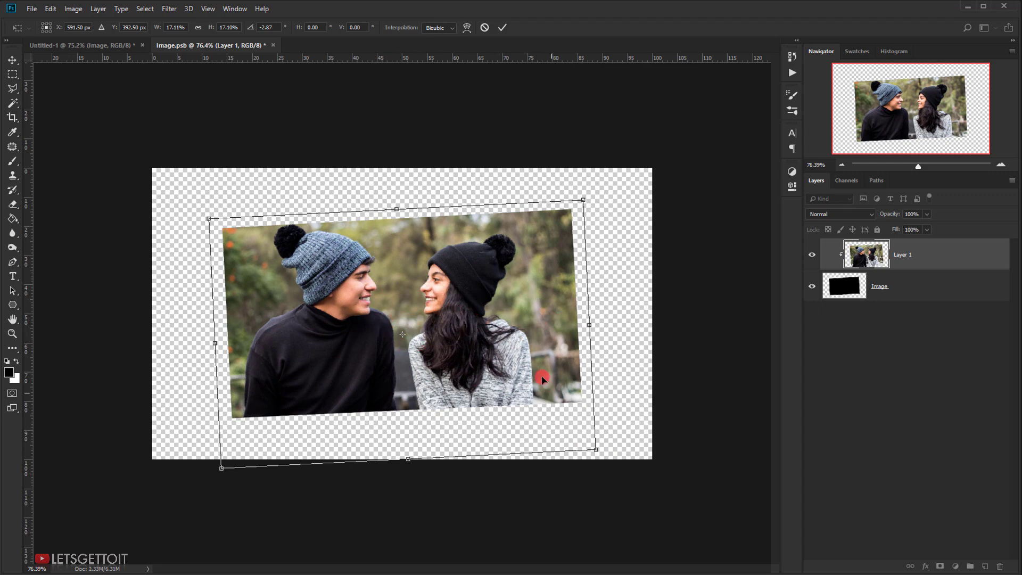
pyautogui.moveTo(597, 452); pyautogui.dragTo(620, 467)
pyautogui.moveTo(479, 332); pyautogui.dragTo(482, 339)
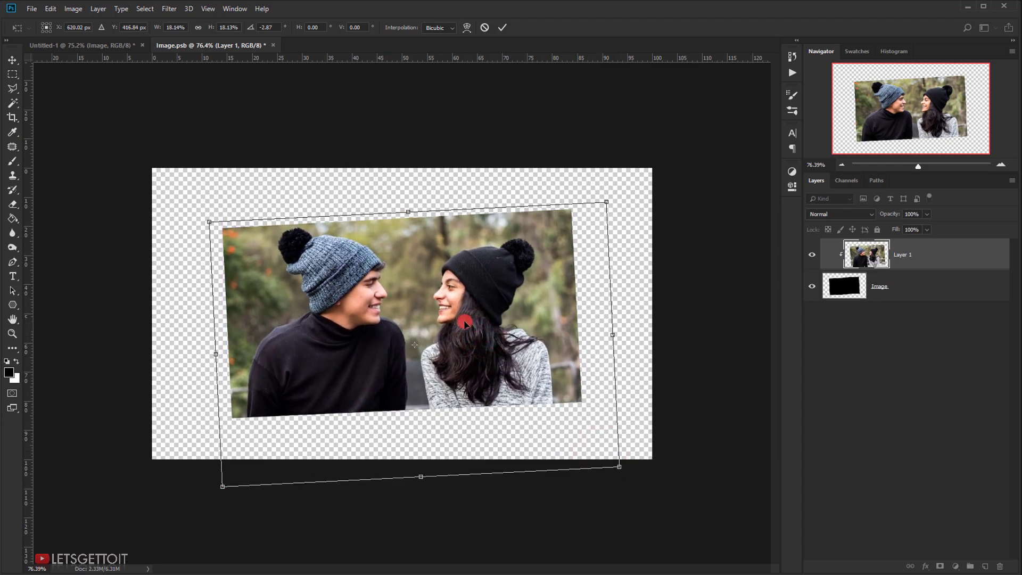
pyautogui.moveTo(640, 470); pyautogui.dragTo(640, 467)
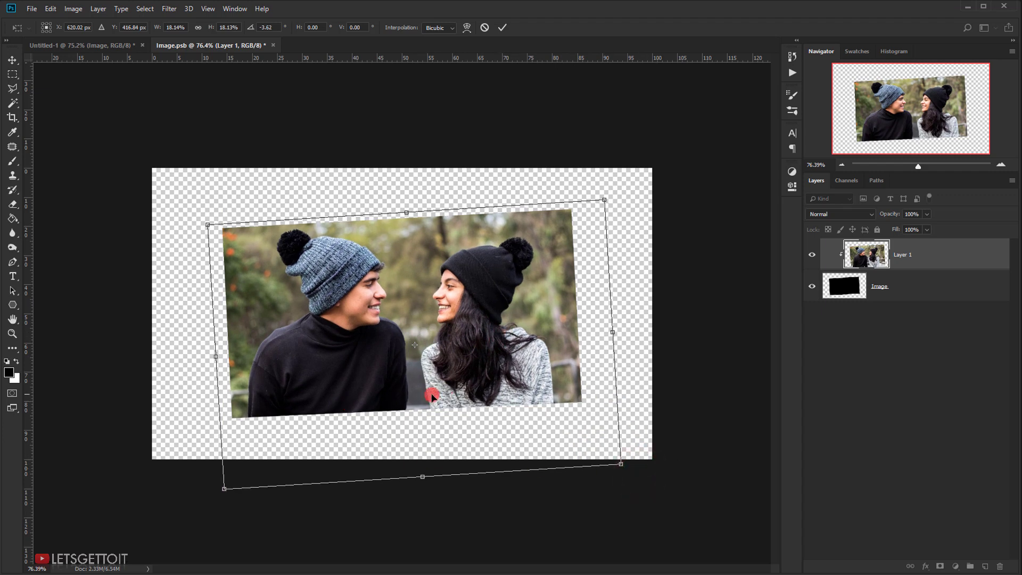
pyautogui.moveTo(457, 400); pyautogui.dragTo(460, 400)
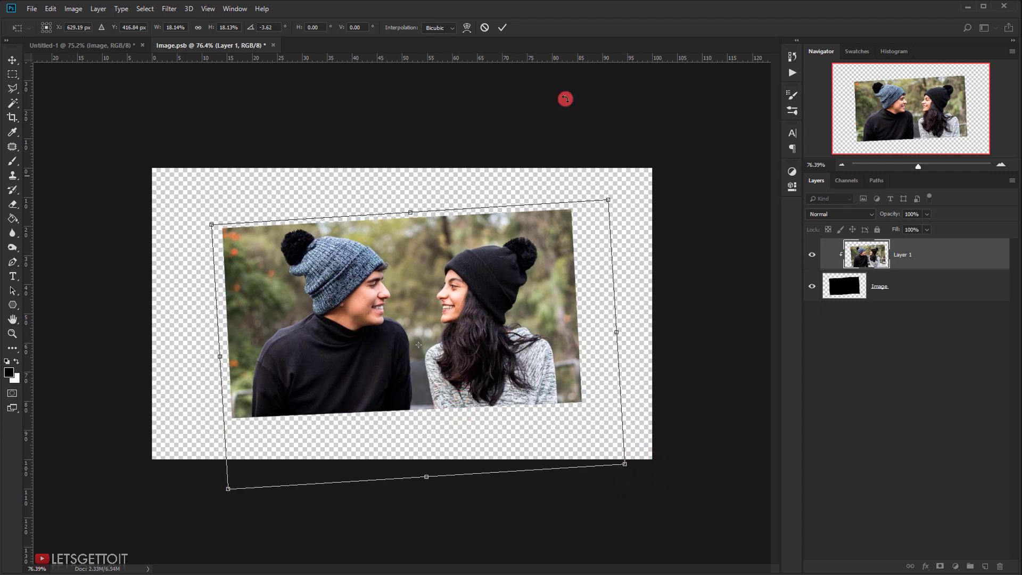
pyautogui.click(506, 27)
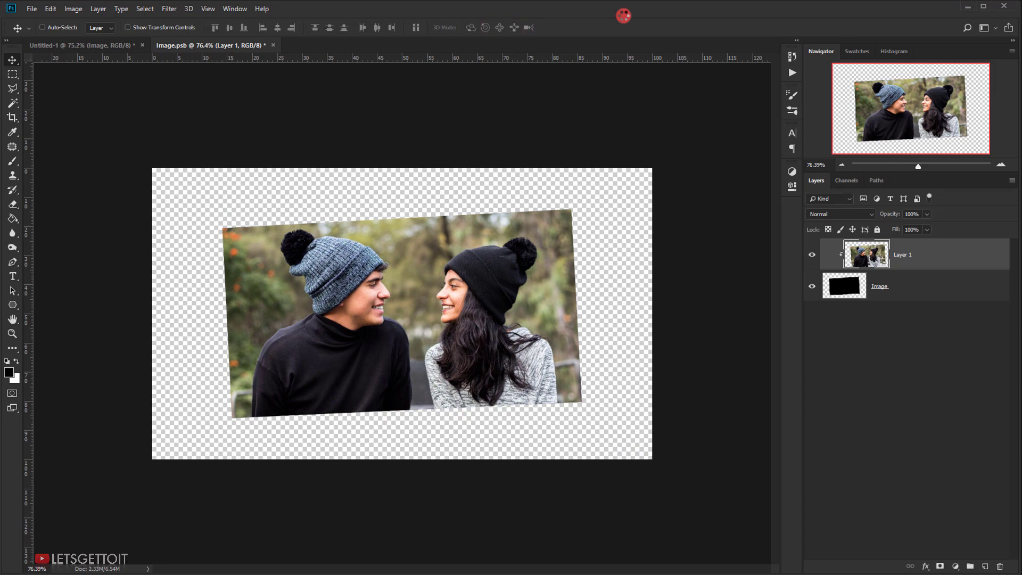
# - Close the Image.psb smart object contents, saving the changes back to the main composition
pyautogui.hotkey('ctrl', '0')
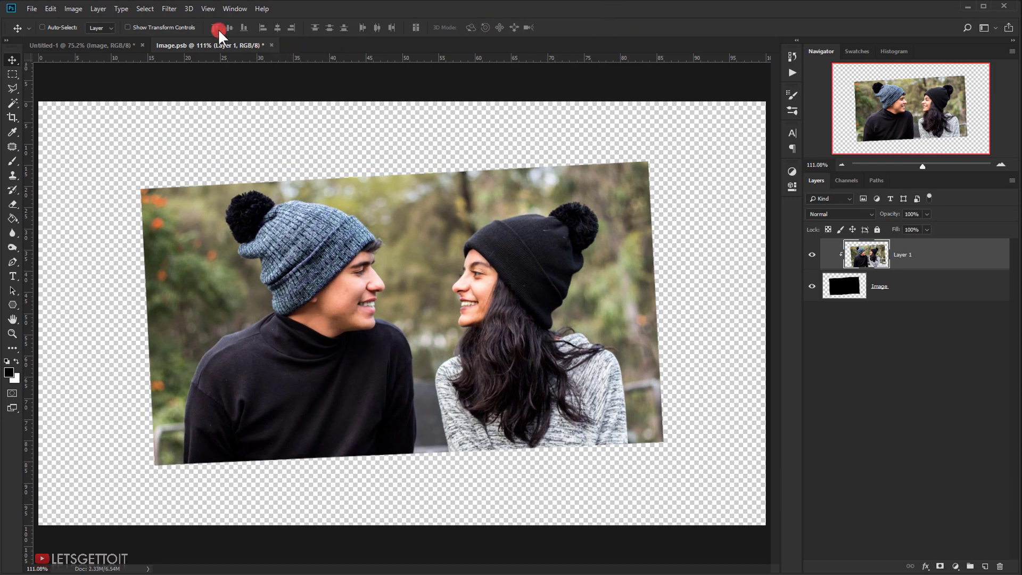
pyautogui.click(271, 47)
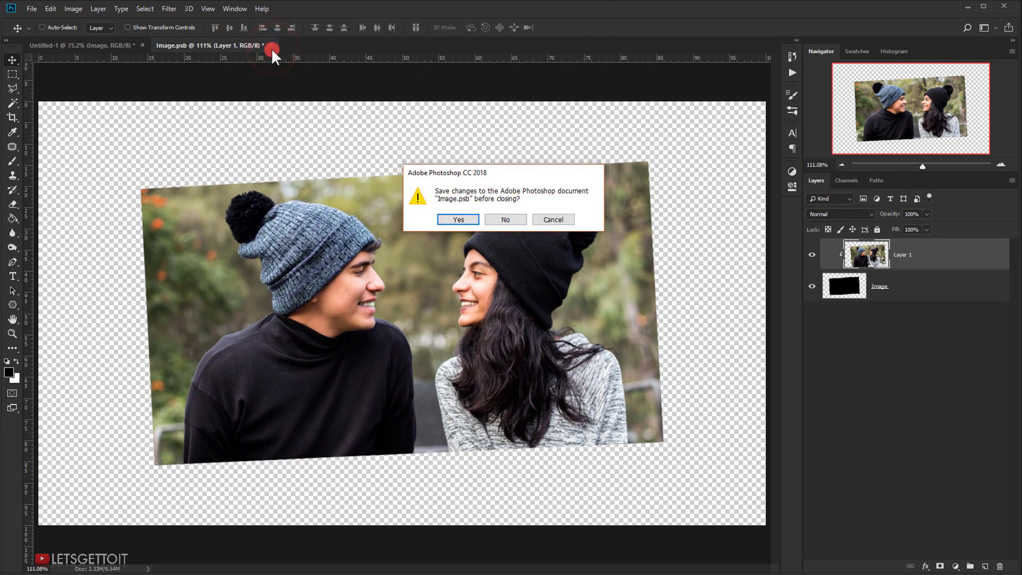
pyautogui.click(461, 219)
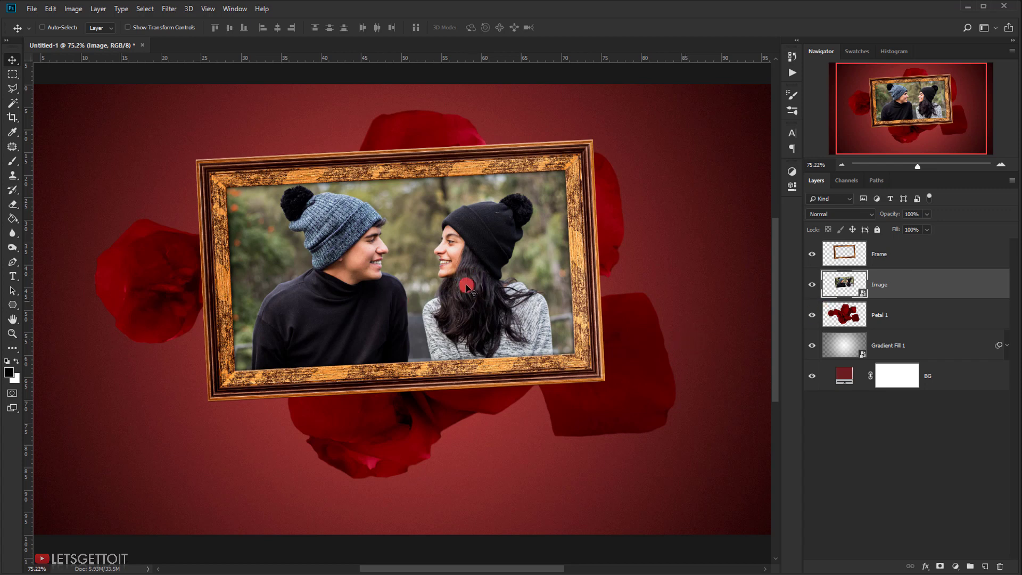
# - Open the rose_petal_png_6 image from the V day Tutorial folder and copy its petals into the composition above the Frame layer
pyautogui.click(868, 256)
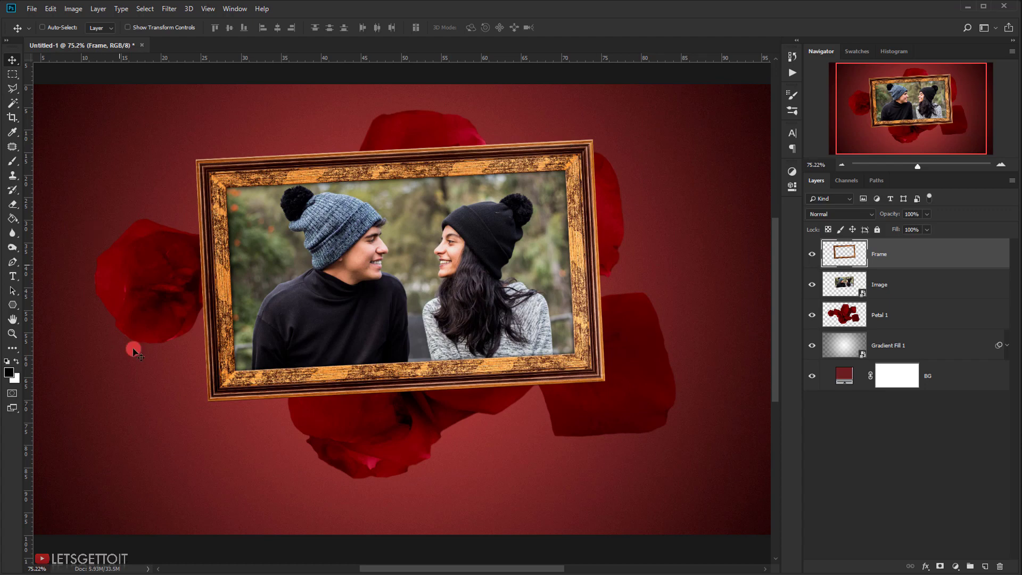
pyautogui.hotkey('alt', 'Tab')
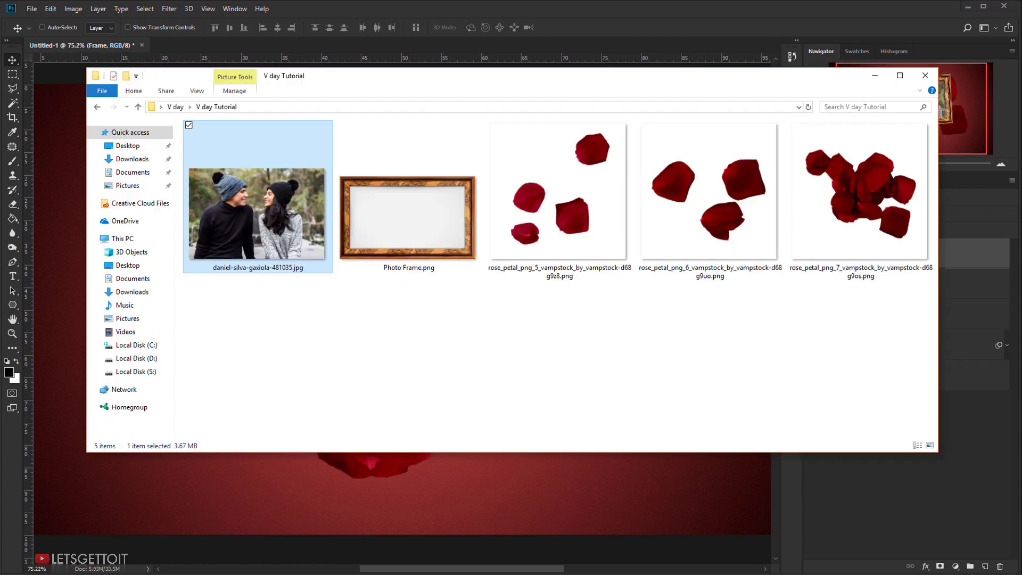
pyautogui.click(691, 232)
pyautogui.moveTo(695, 266); pyautogui.dragTo(18, 478)
pyautogui.moveTo(472, 296); pyautogui.dragTo(524, 313)
# - Rename the new petal layer as Petal 2
pyautogui.doubleClick(882, 254)
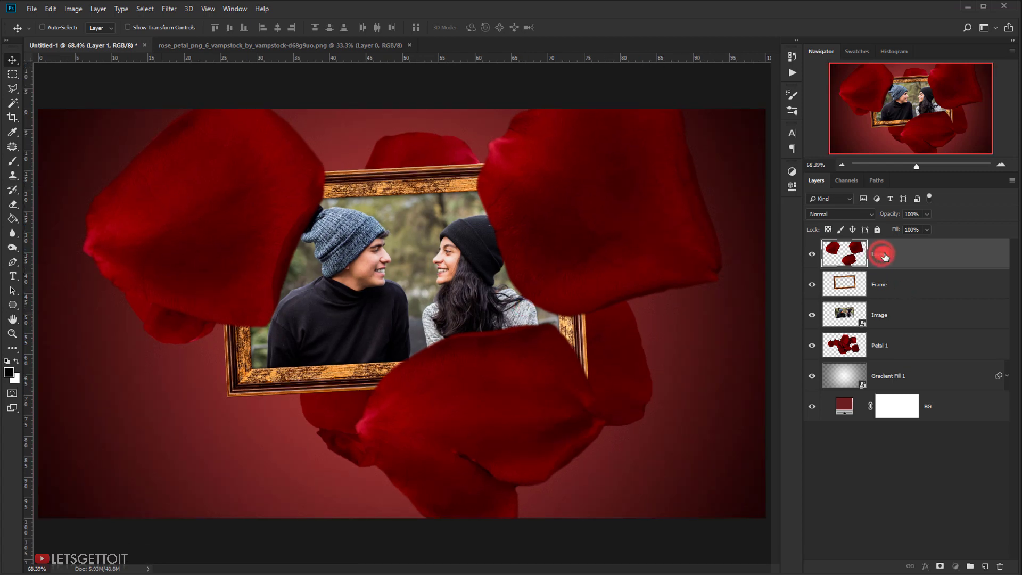
pyautogui.write('Peta')
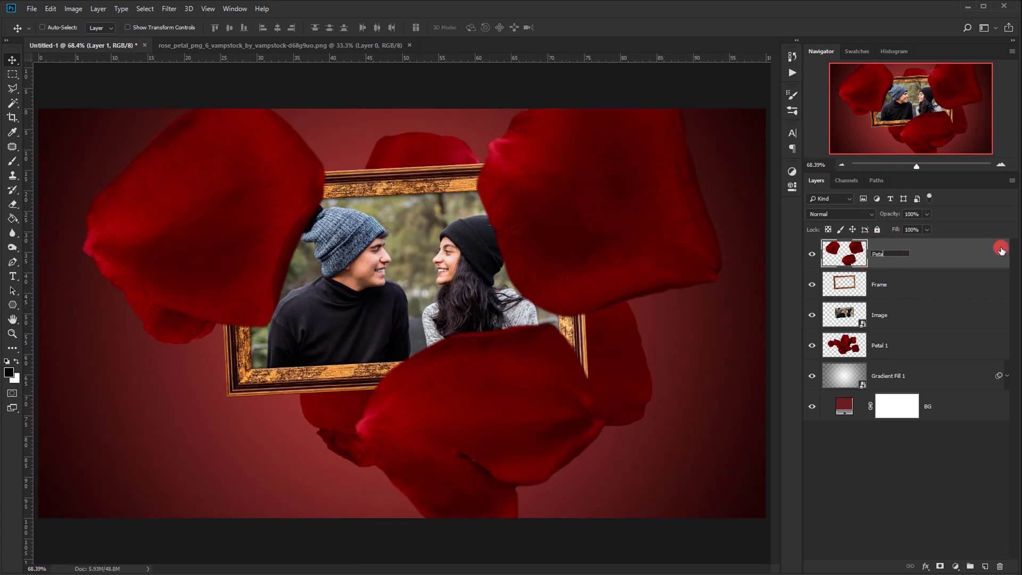
pyautogui.write('l 2')
pyautogui.press('Return')
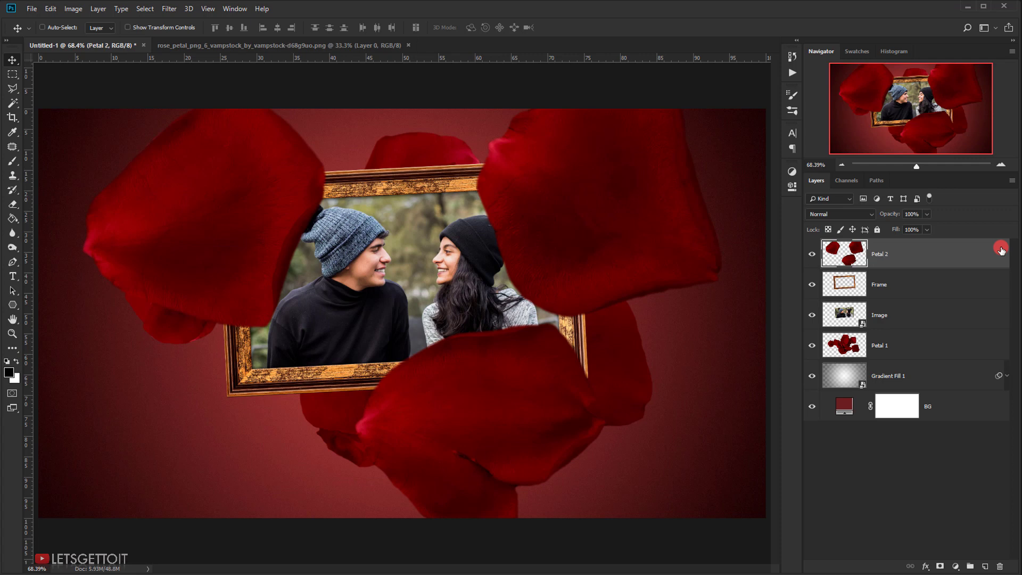
# - Scale the Petal 2 layer proportionally to about 44% and place it over the lower-right corner of the composition
pyautogui.scroll(-3, 402, 394)
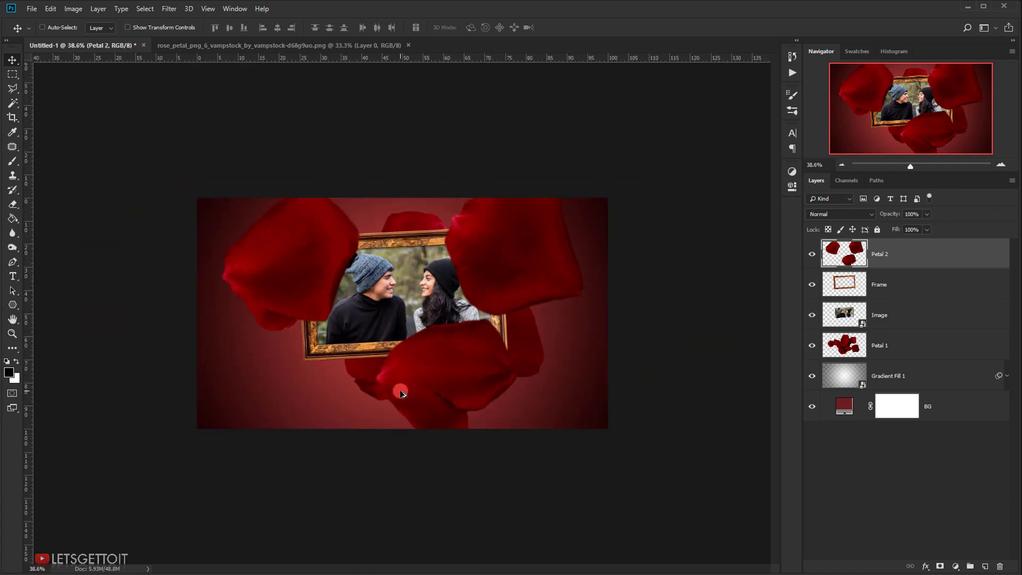
pyautogui.hotkey('ctrl', 't')
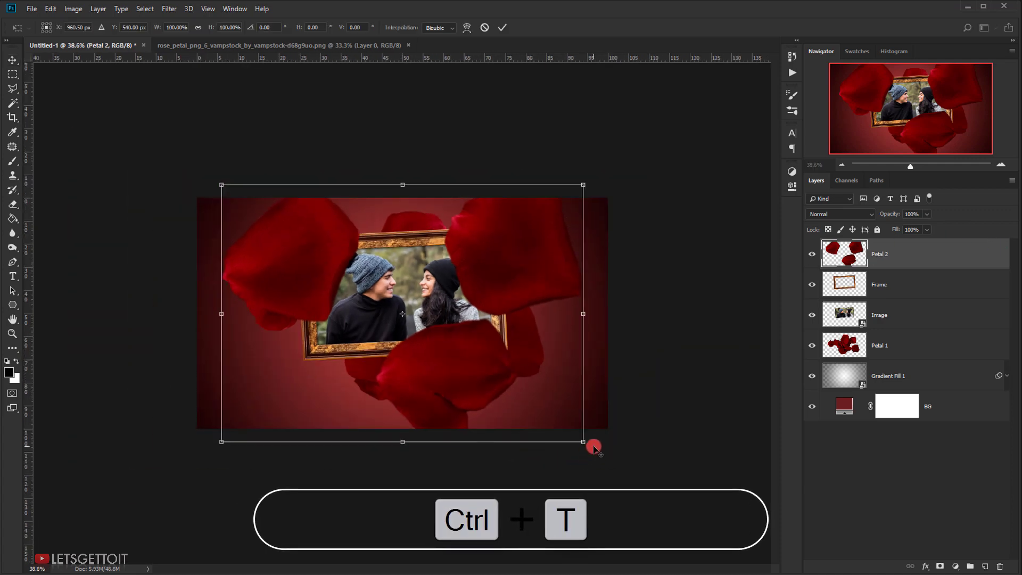
pyautogui.moveTo(578, 438); pyautogui.dragTo(483, 369)
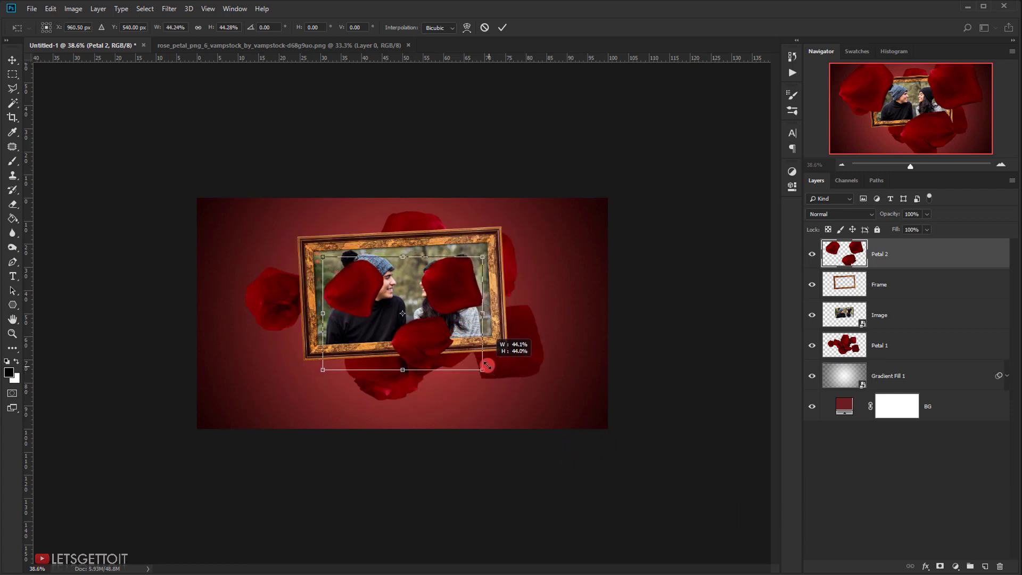
pyautogui.moveTo(447, 341); pyautogui.dragTo(575, 417)
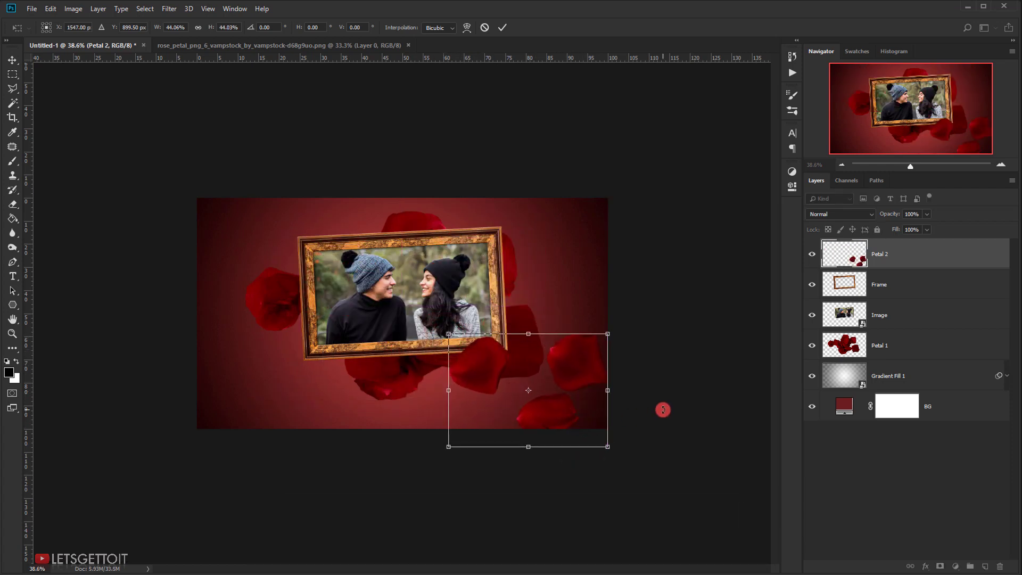
pyautogui.press('Return')
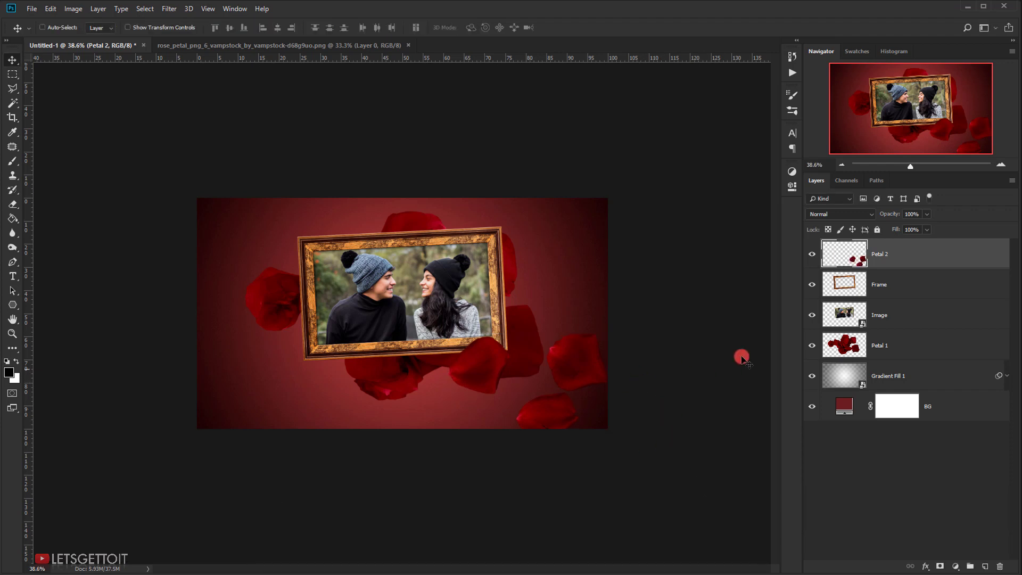
# - Duplicate the Petal 2 layer, rotate the copy about 124°, and place it over the upper-left corner of the composition
pyautogui.press('alt')
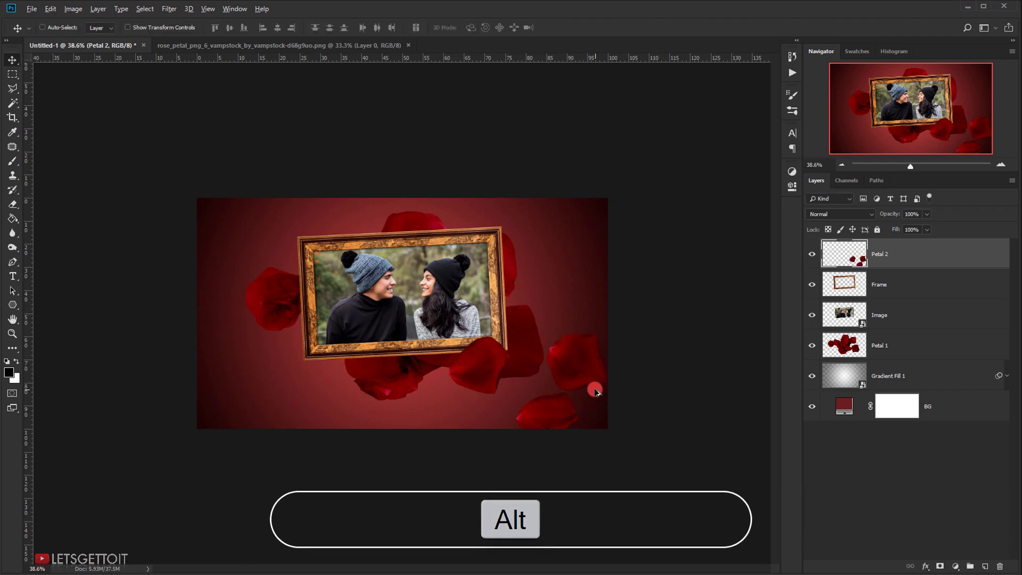
pyautogui.moveTo(582, 371); pyautogui.dragTo(291, 248)
pyautogui.hotkey('ctrl', 't')
pyautogui.moveTo(352, 266); pyautogui.dragTo(183, 343)
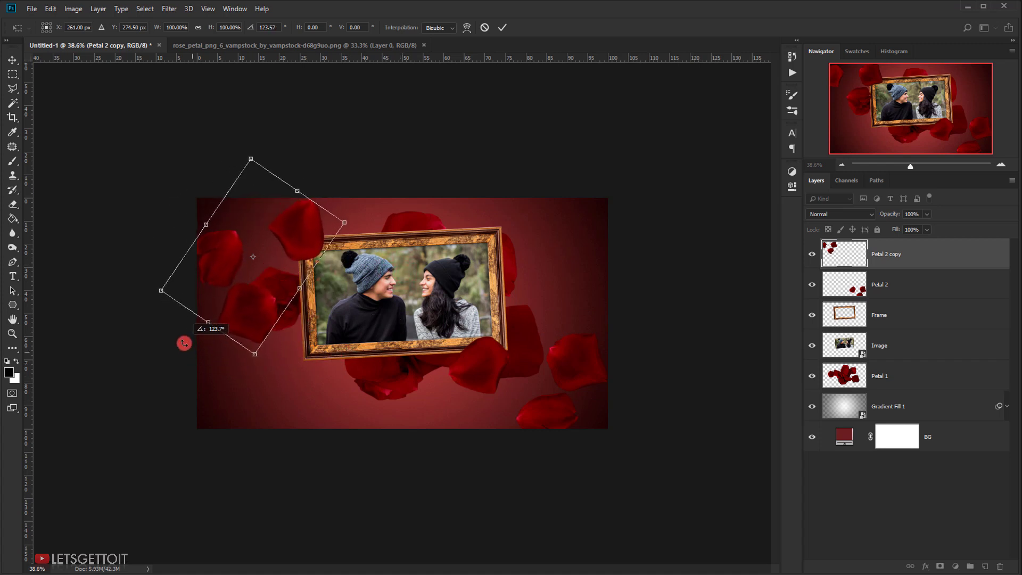
pyautogui.moveTo(271, 298); pyautogui.dragTo(269, 287)
pyautogui.moveTo(271, 282); pyautogui.dragTo(277, 281)
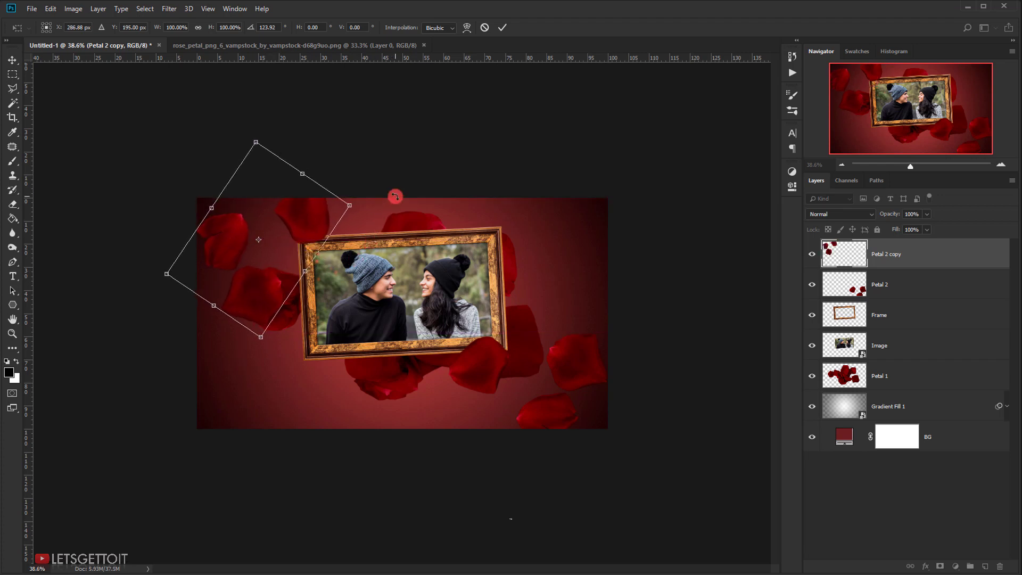
pyautogui.press('Return')
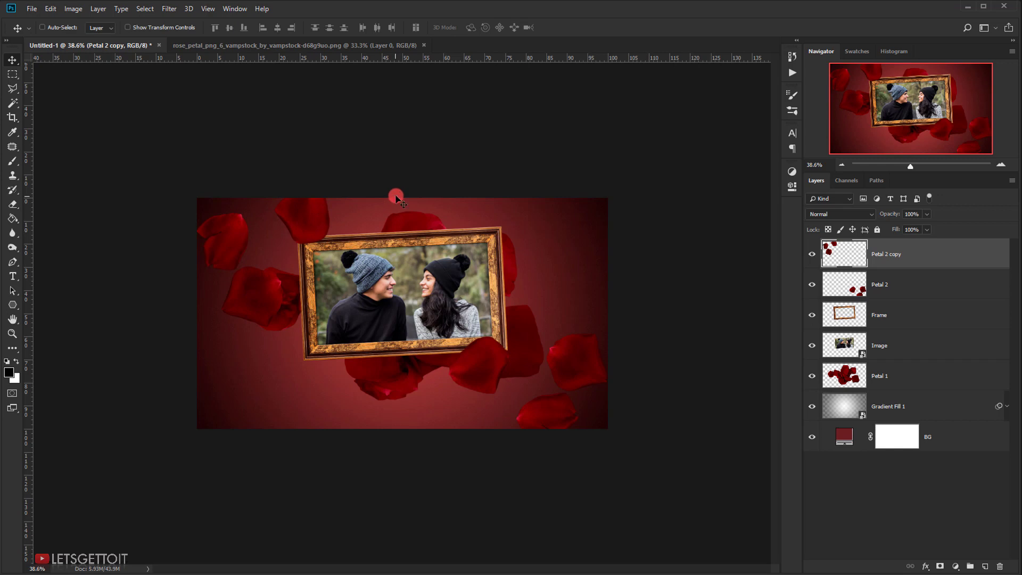
# - Open the rose_petal_png_5 image from the V day Tutorial folder, copy its petals above the other layers, and close both petal source images
pyautogui.hotkey('alt', 'Tab')
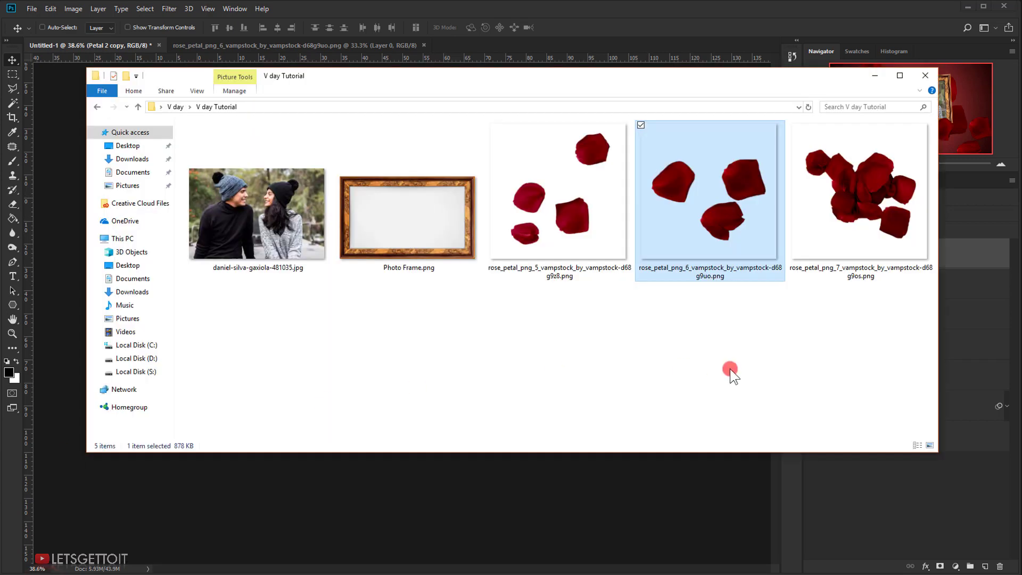
pyautogui.click(569, 221)
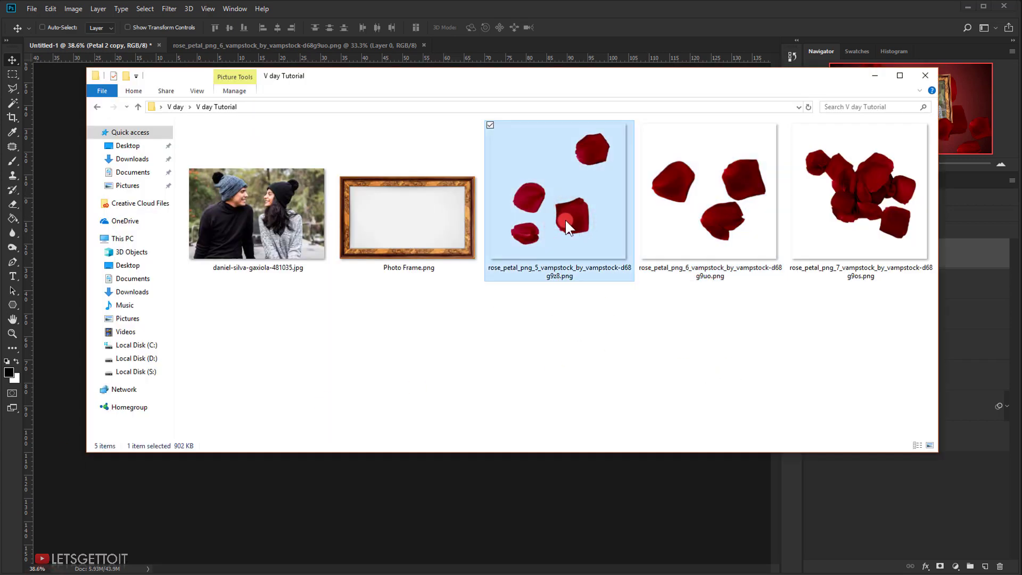
pyautogui.moveTo(581, 221); pyautogui.dragTo(490, 541)
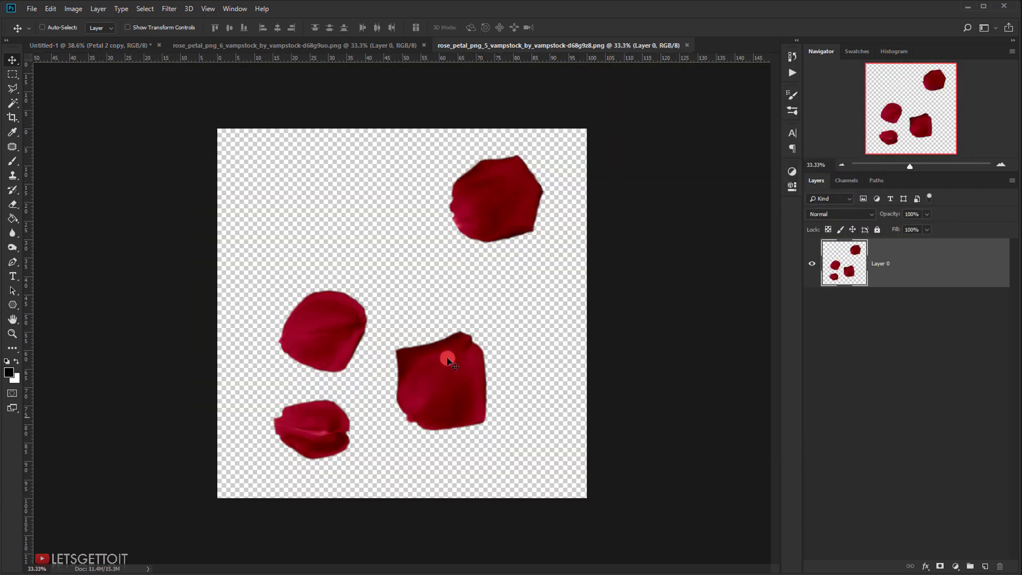
pyautogui.moveTo(380, 326); pyautogui.dragTo(359, 110)
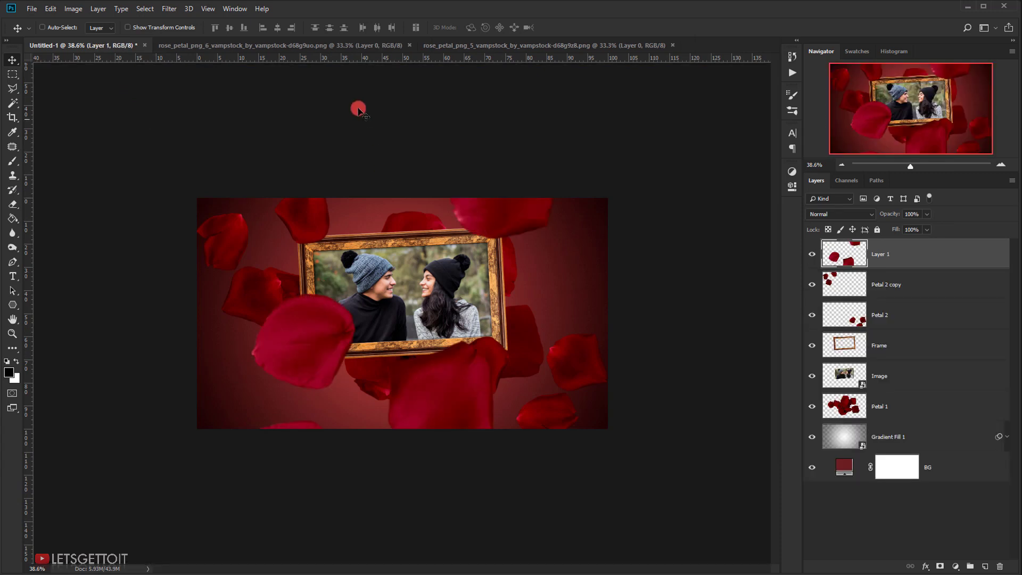
pyautogui.click(409, 45)
pyautogui.click(408, 45)
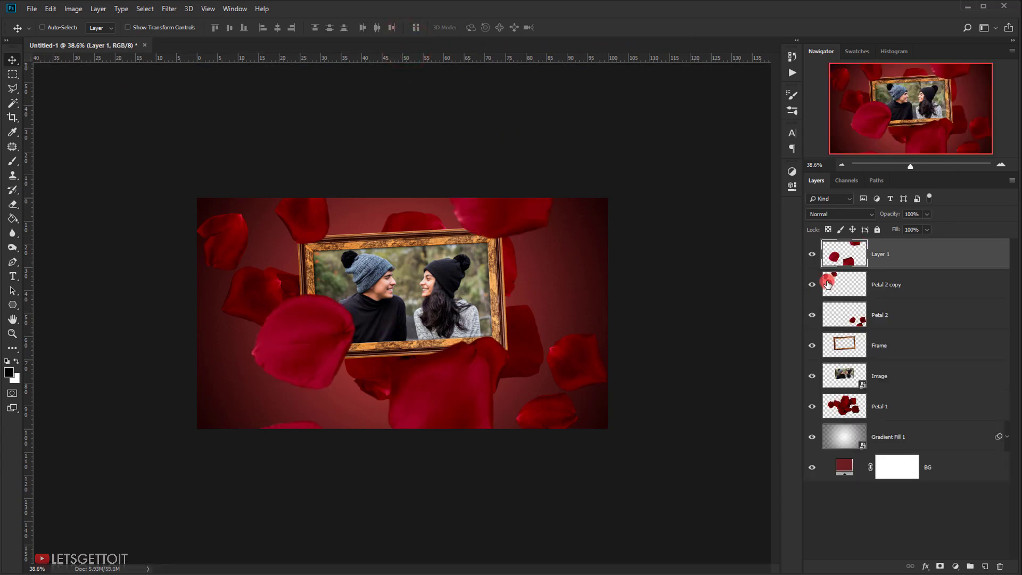
# - Rename the new layer as Petal 3, then scale it to about 44%, rotated about 72°, over the composition's lower-left corner
pyautogui.doubleClick(893, 253)
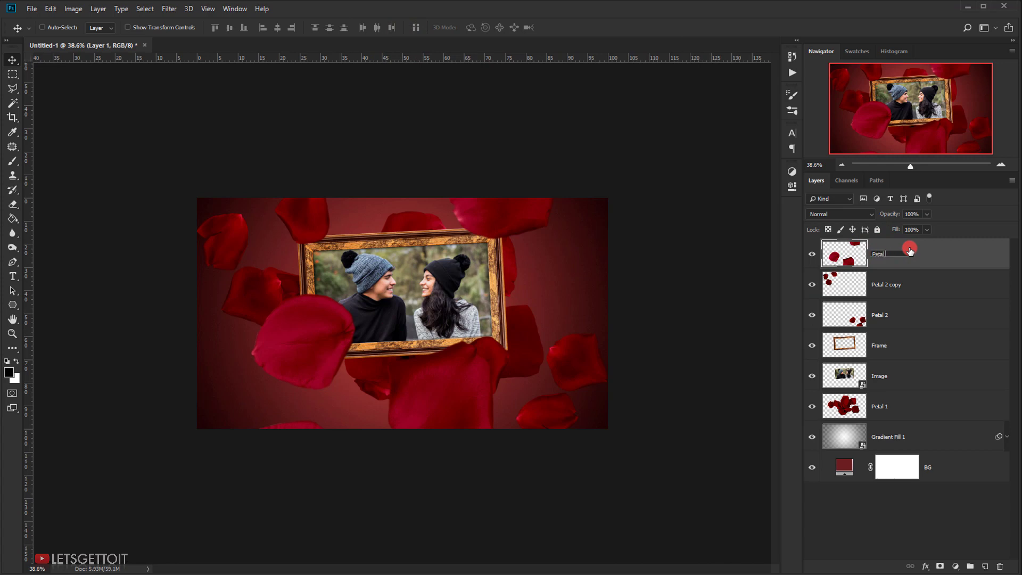
pyautogui.hotkey('ctrl', 't')
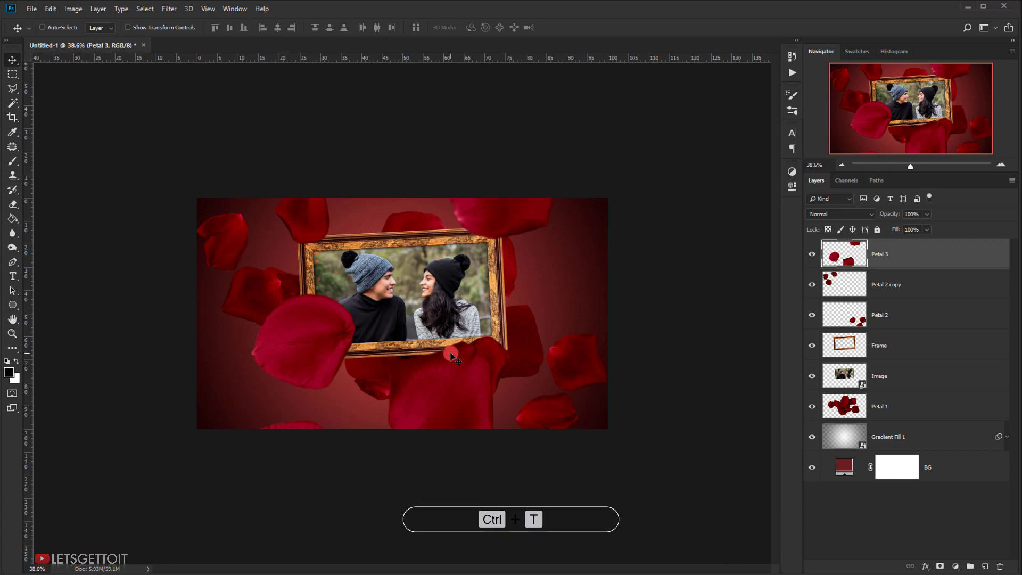
pyautogui.moveTo(563, 492); pyautogui.dragTo(300, 394)
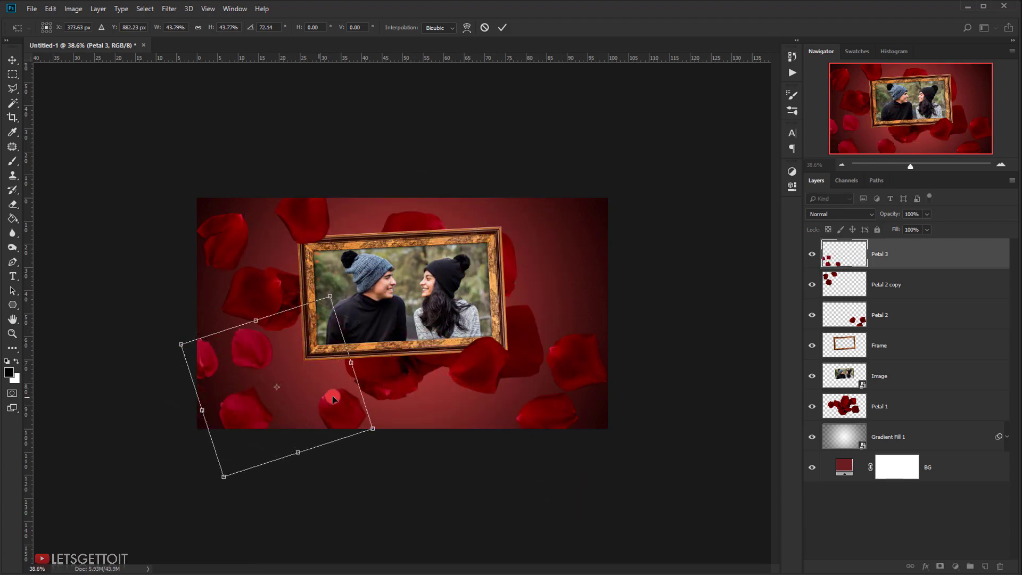
pyautogui.press('Return')
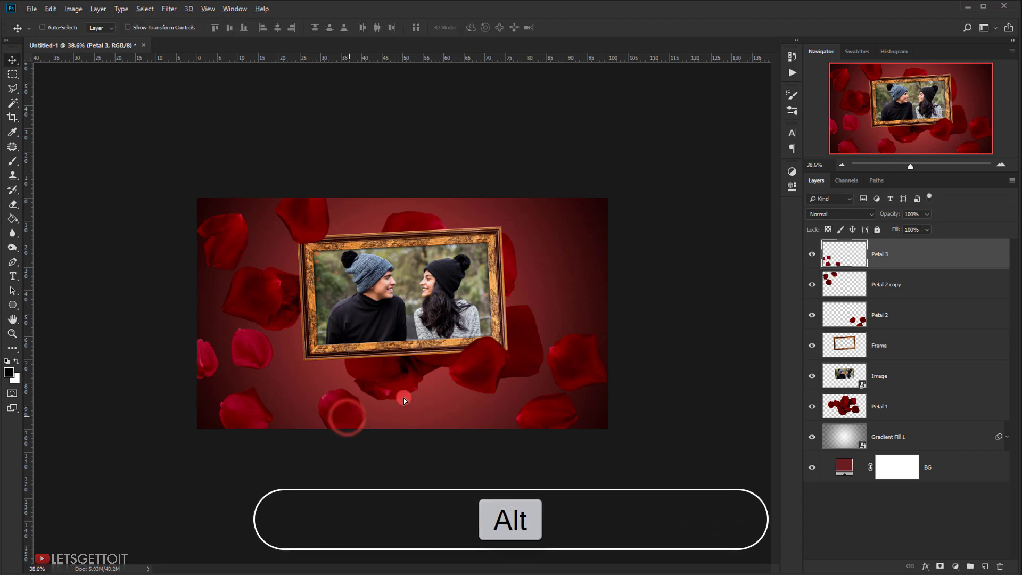
# - Duplicate the Petal 3 layer and arrange the copied petals over the upper-right part of the composition
pyautogui.moveTo(347, 418); pyautogui.dragTo(638, 281)
pyautogui.scroll(3, 508, 367)
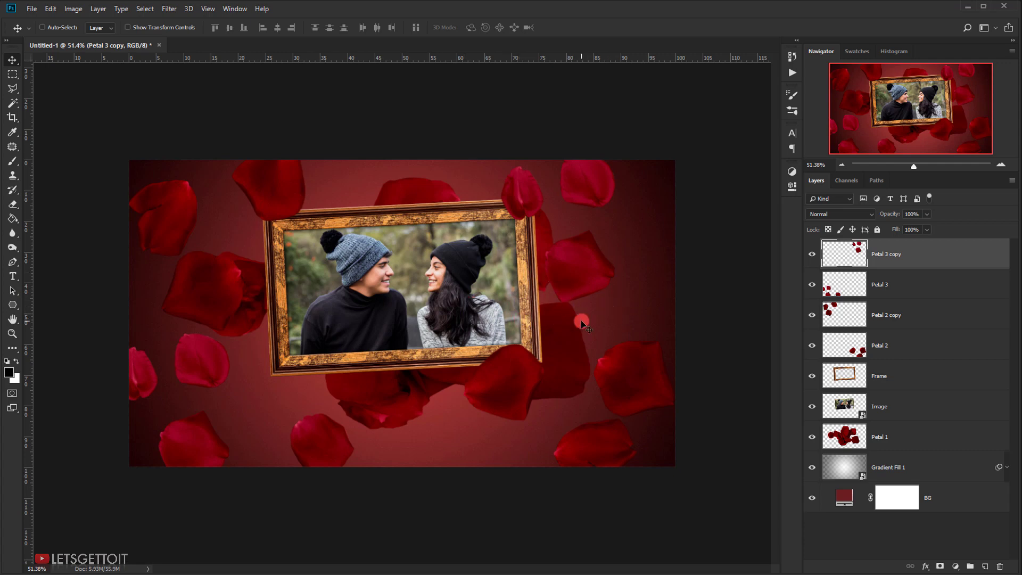
pyautogui.scroll(1, 582, 323)
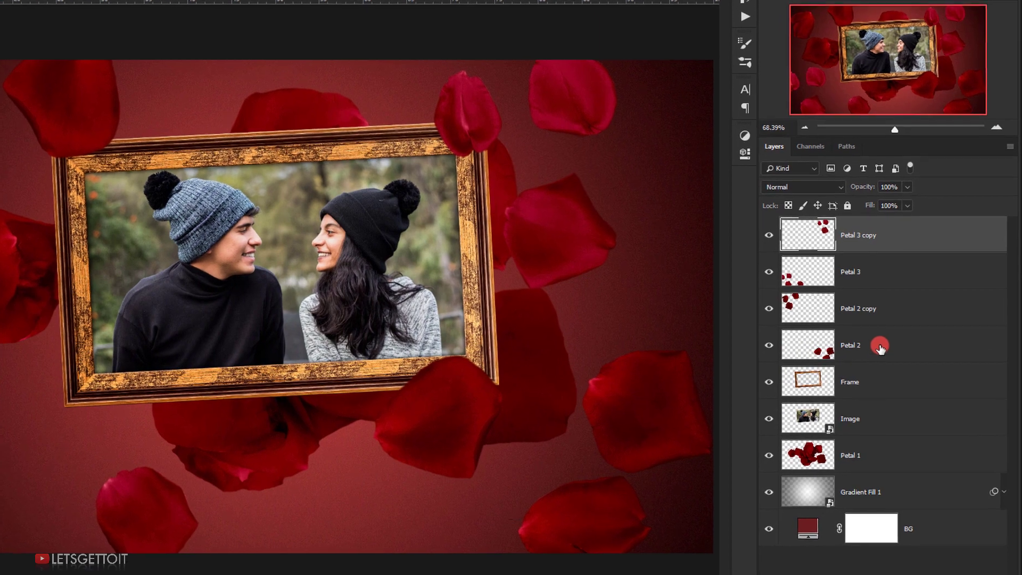
# - Convert the Petal 2, Petal 2 copy, Petal 3 and Petal 3 copy layers into one smart object named Petal
pyautogui.keyDown('ctrl'); pyautogui.click(893, 349); pyautogui.keyUp('ctrl')
pyautogui.keyDown('ctrl'); pyautogui.click(871, 308); pyautogui.keyUp('ctrl')
pyautogui.keyDown('ctrl'); pyautogui.click(870, 267); pyautogui.keyUp('ctrl')
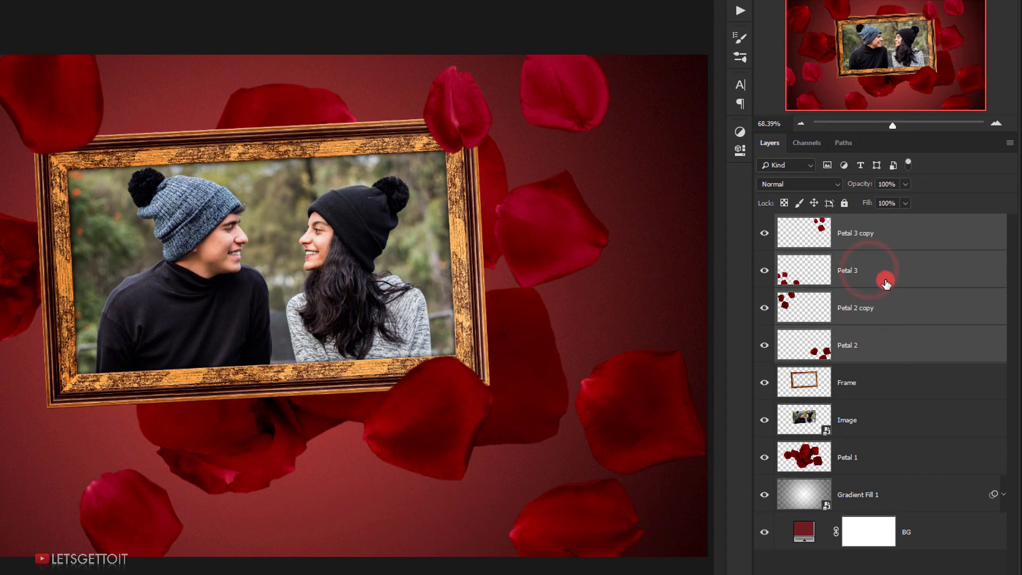
pyautogui.rightClick(884, 276)
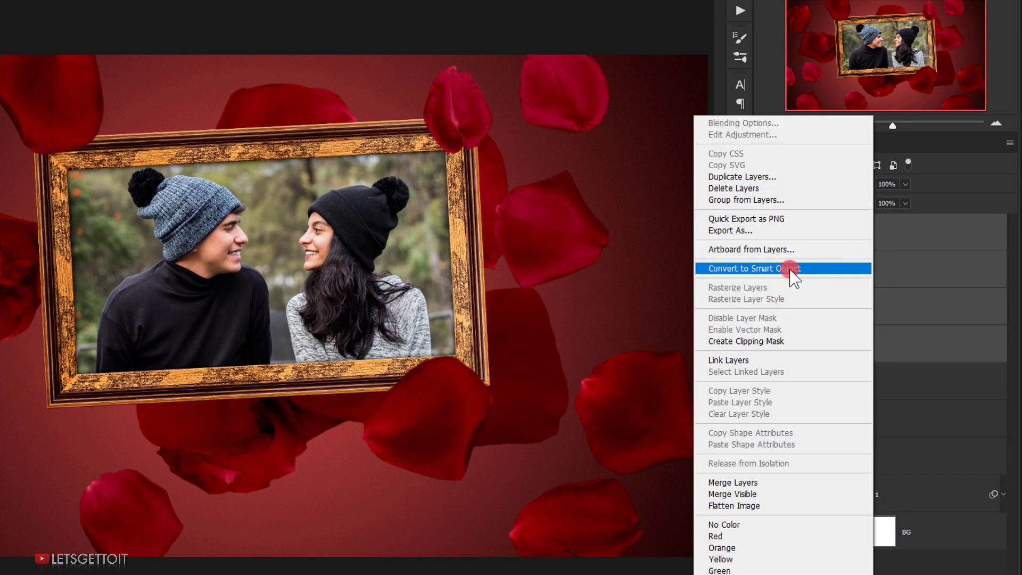
pyautogui.click(789, 267)
pyautogui.doubleClick(854, 232)
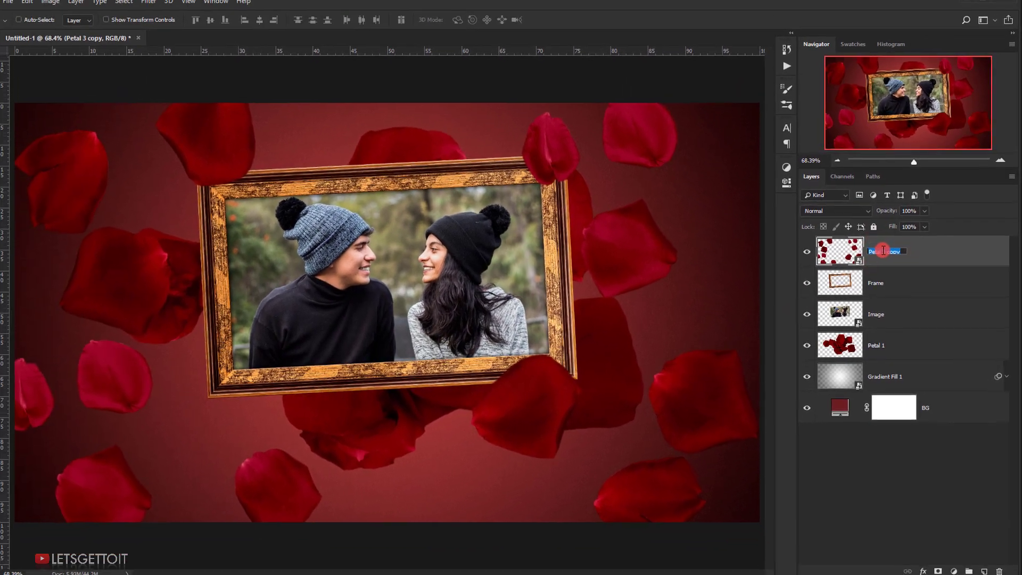
pyautogui.moveTo(884, 251); pyautogui.dragTo(957, 248)
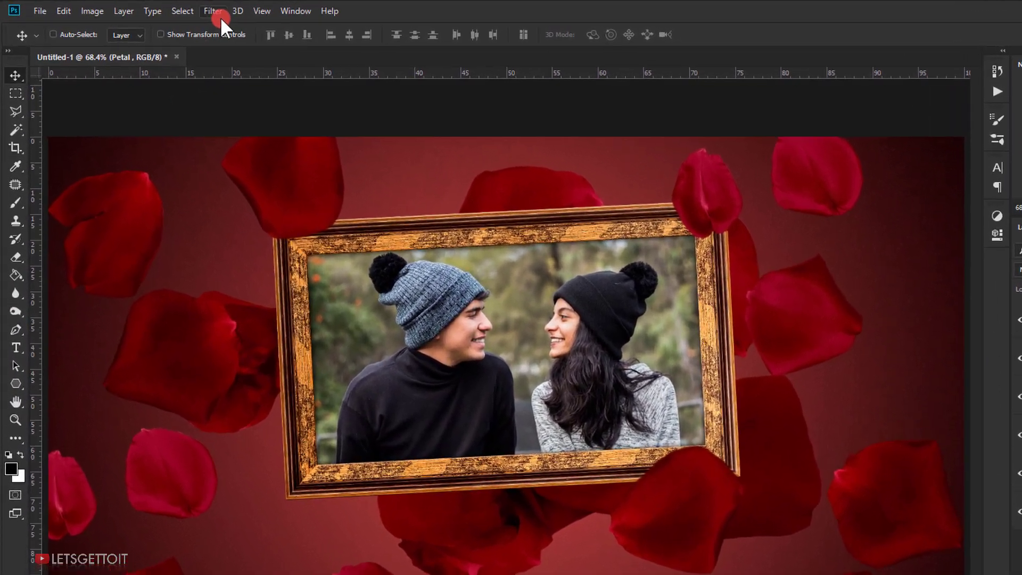
# - Apply a Gaussian Blur smart filter with a 7.0-pixel radius to the Petal layer
pyautogui.click(169, 8)
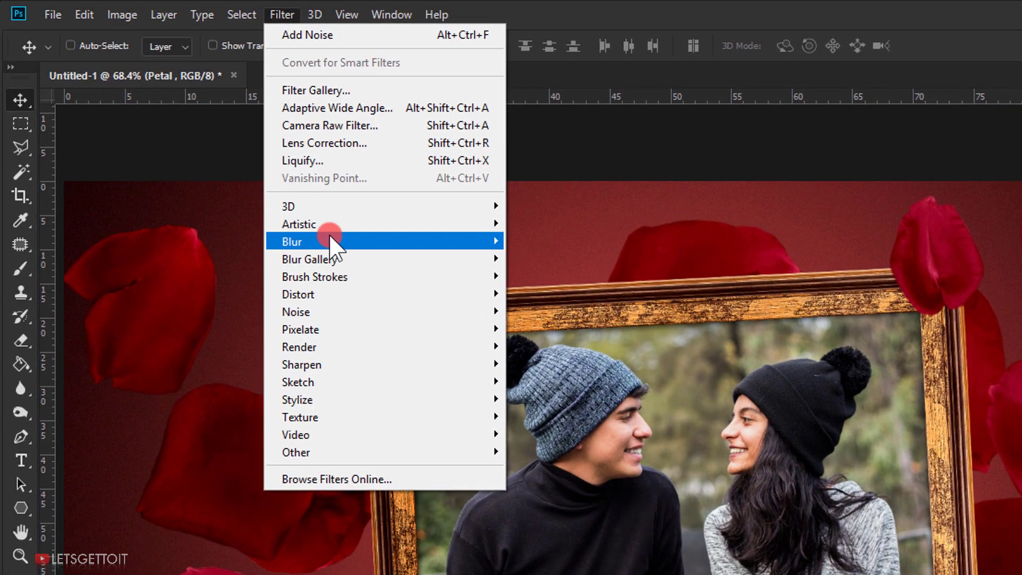
pyautogui.moveTo(289, 212)
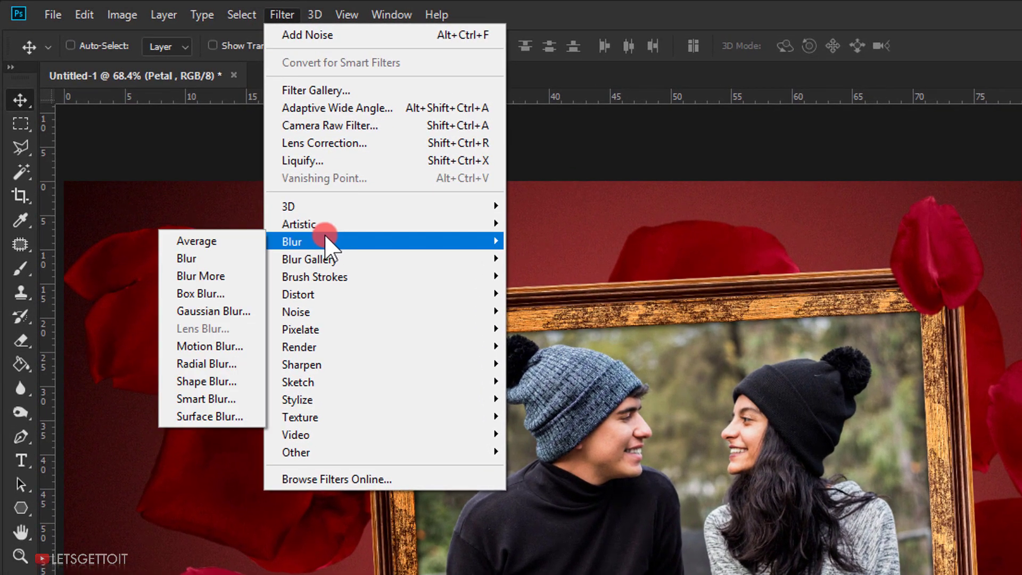
pyautogui.click(237, 311)
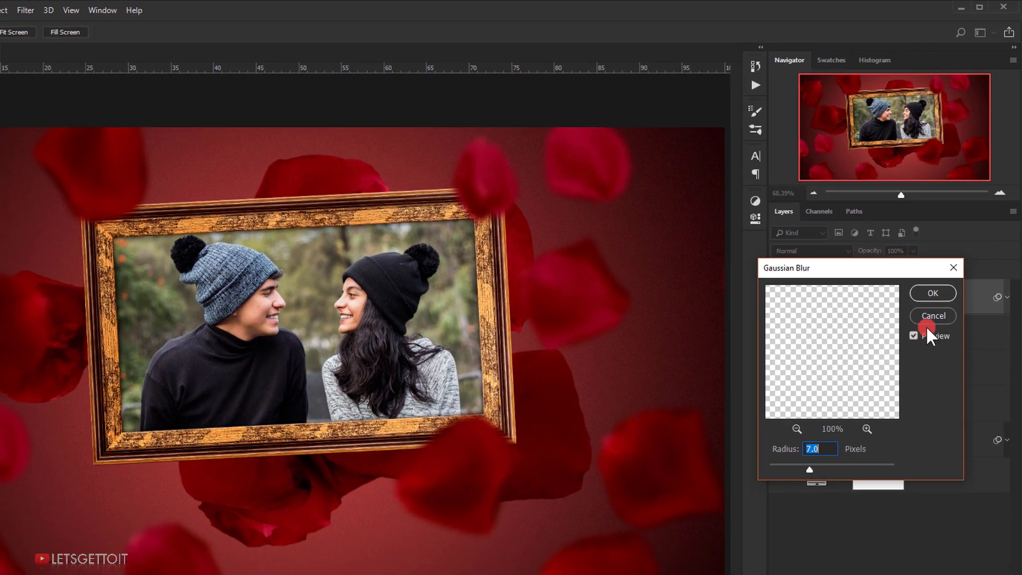
pyautogui.click(927, 316)
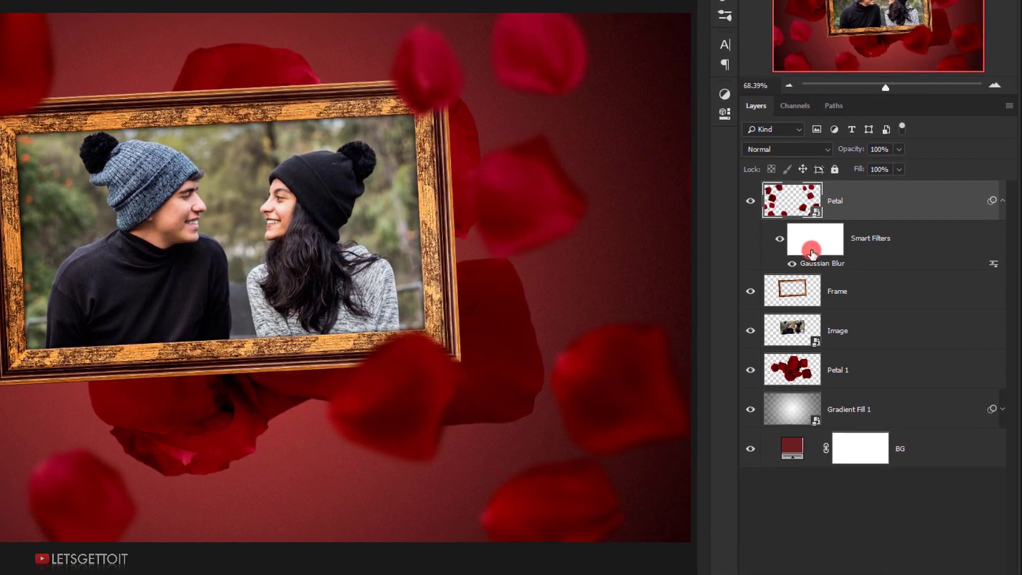
# - Invert the Petal layer's smart filter mask to black to hide the blur
pyautogui.click(833, 253)
pyautogui.click(805, 261)
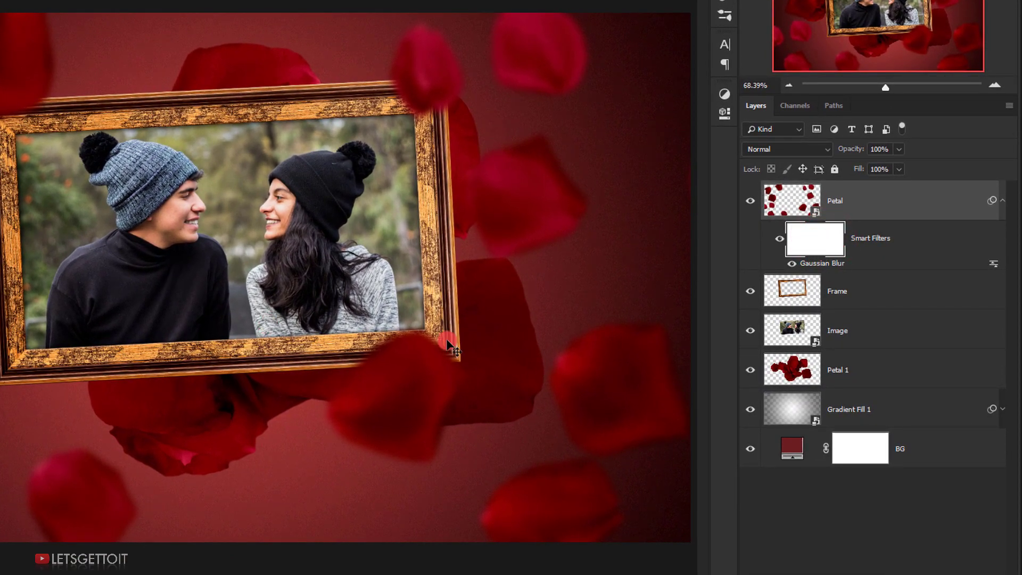
pyautogui.moveTo(447, 346); pyautogui.dragTo(386, 279)
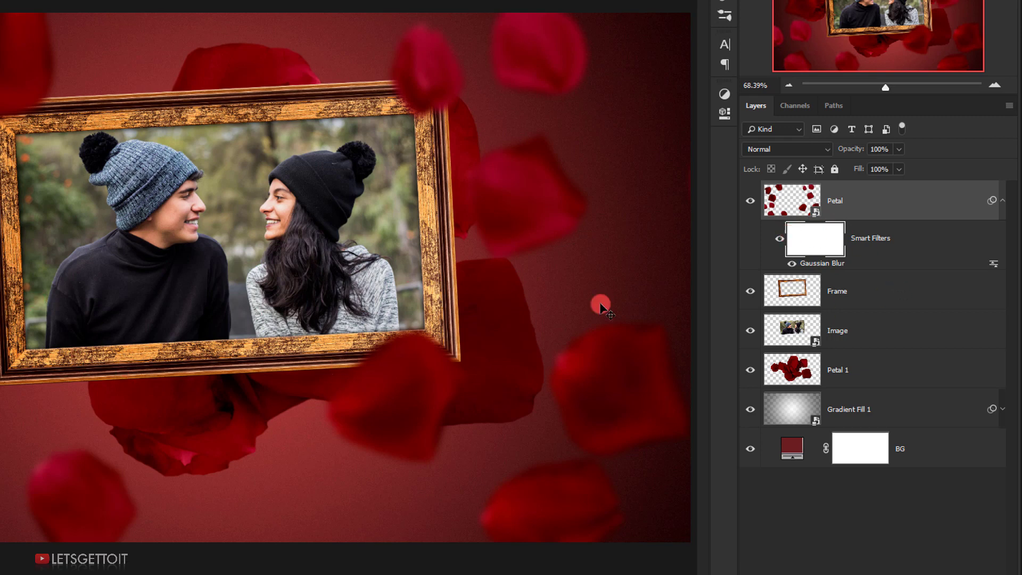
pyautogui.hotkey('ctrl', 'i')
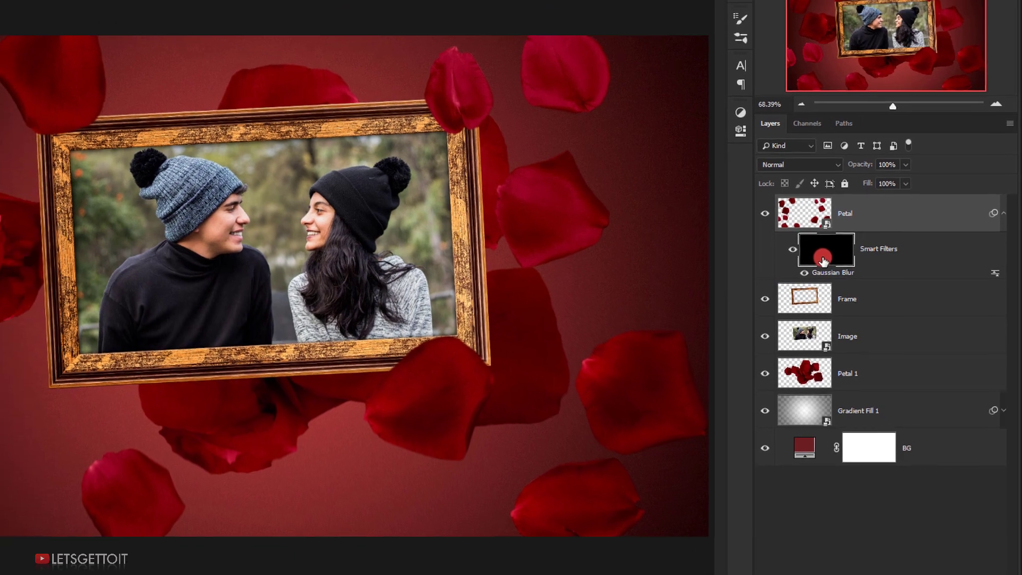
# - Paint white with a soft brush on the Petal filter mask to blur the petals at the frame's corners and near the canvas edges
pyautogui.click(823, 259)
pyautogui.click(12, 161)
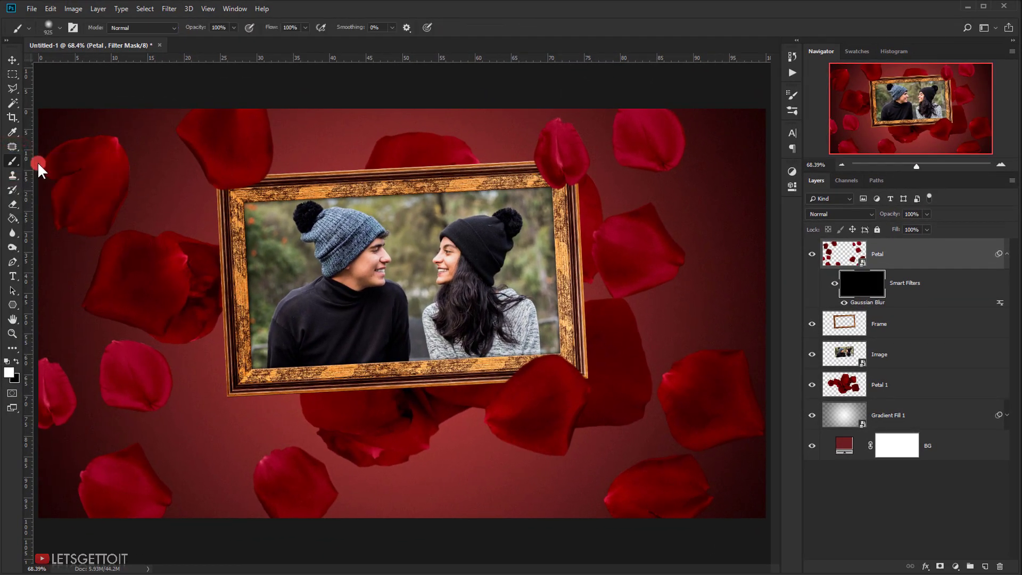
pyautogui.moveTo(373, 292); pyautogui.dragTo(303, 292)
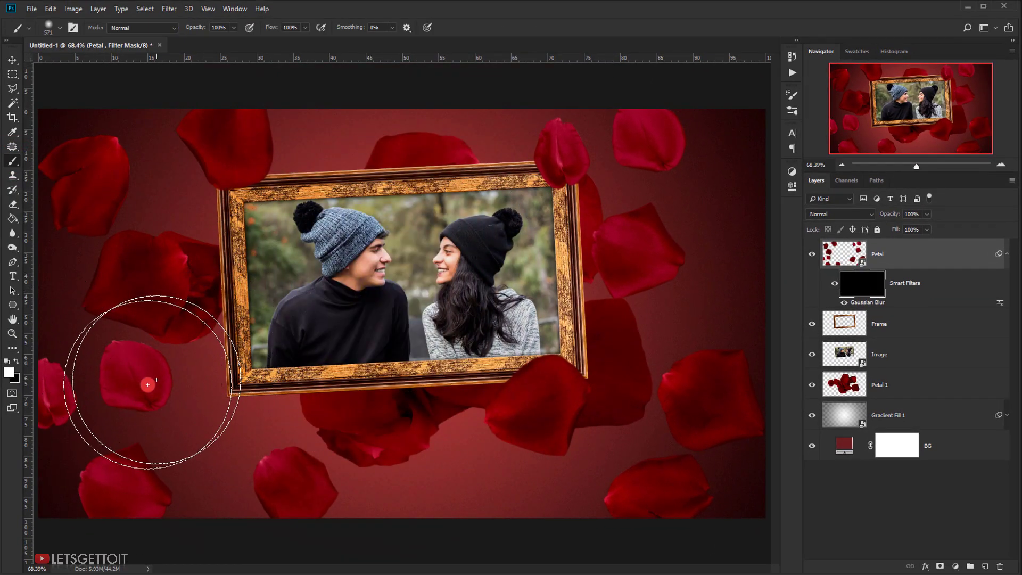
pyautogui.moveTo(391, 300); pyautogui.dragTo(362, 299)
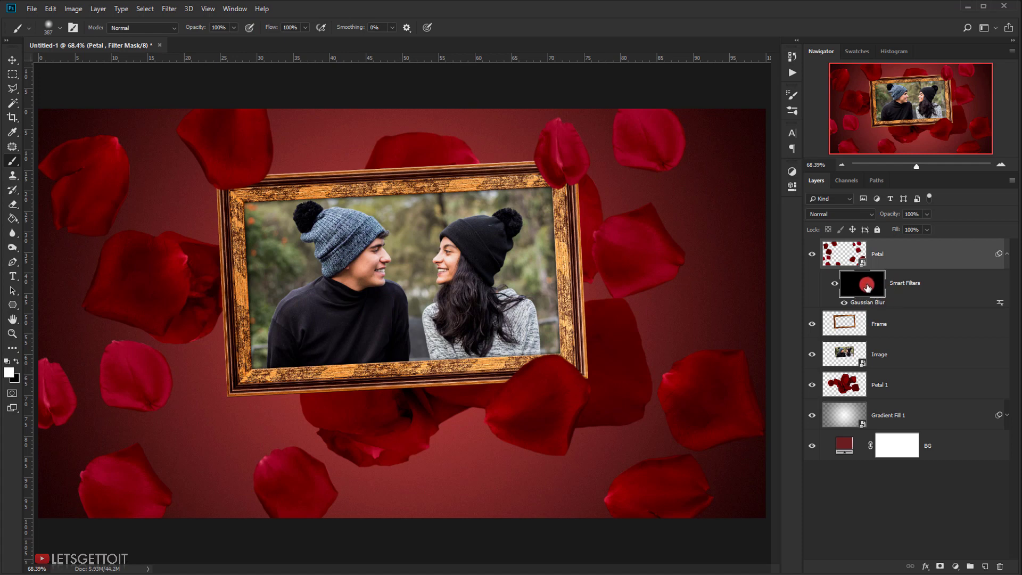
pyautogui.moveTo(565, 334)
pyautogui.mouseDown()
pyautogui.moveTo(500, 347)
pyautogui.moveTo(482, 362)
pyautogui.mouseUp()
pyautogui.moveTo(554, 179); pyautogui.dragTo(547, 171)
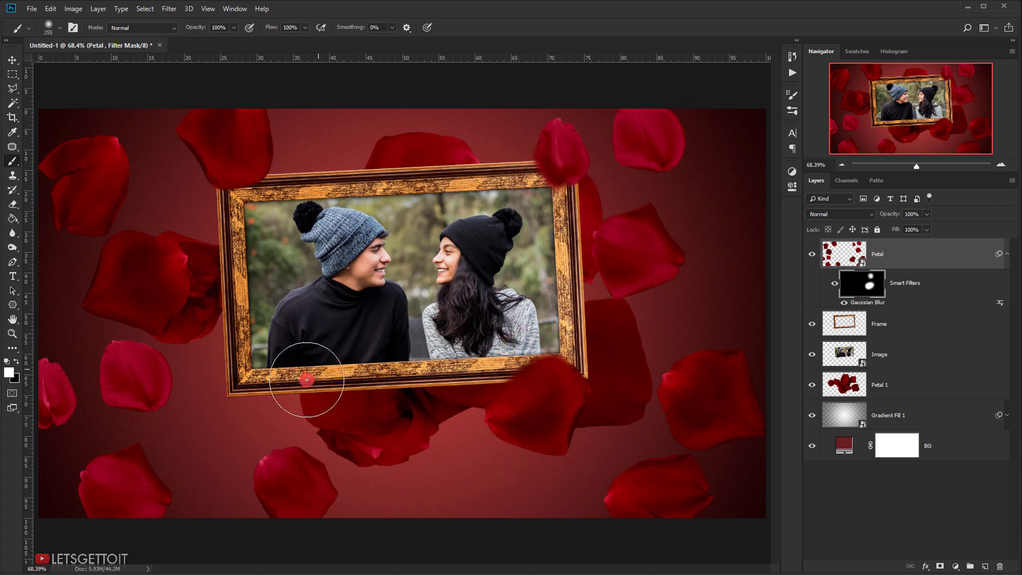
pyautogui.moveTo(307, 380); pyautogui.dragTo(331, 342)
pyautogui.moveTo(251, 213); pyautogui.dragTo(298, 203)
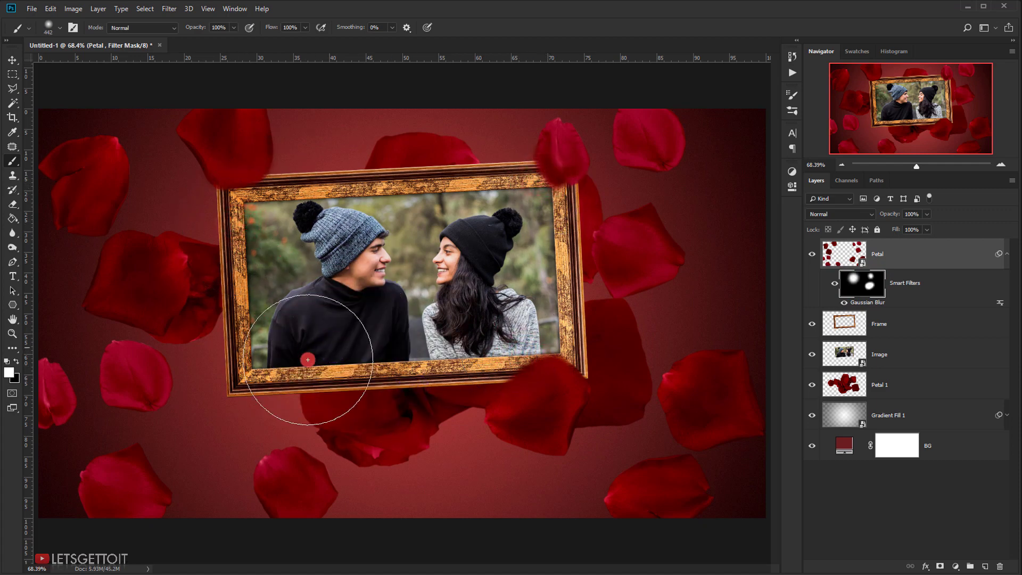
pyautogui.scroll(-3, 360, 432)
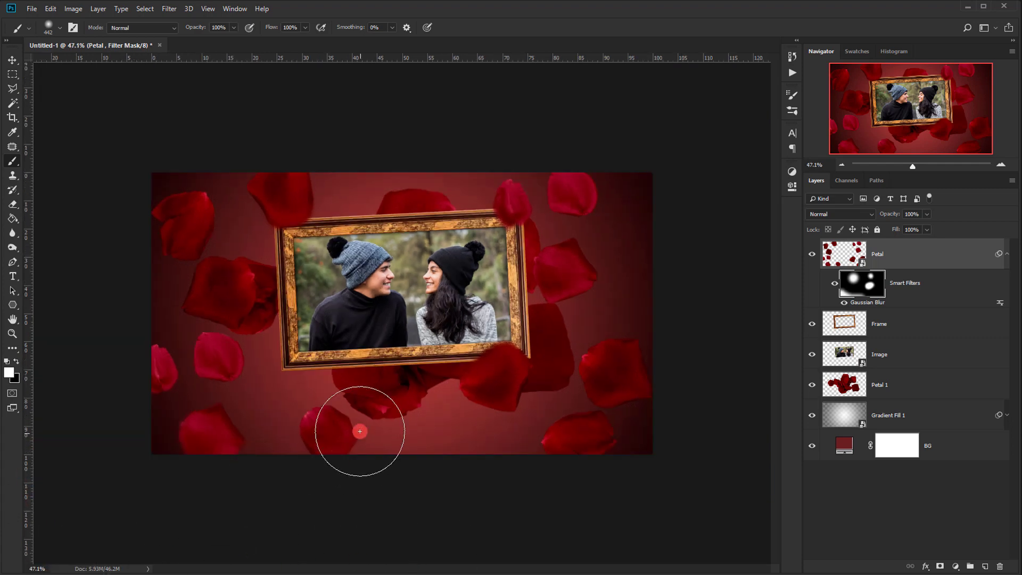
pyautogui.moveTo(360, 431); pyautogui.dragTo(405, 432)
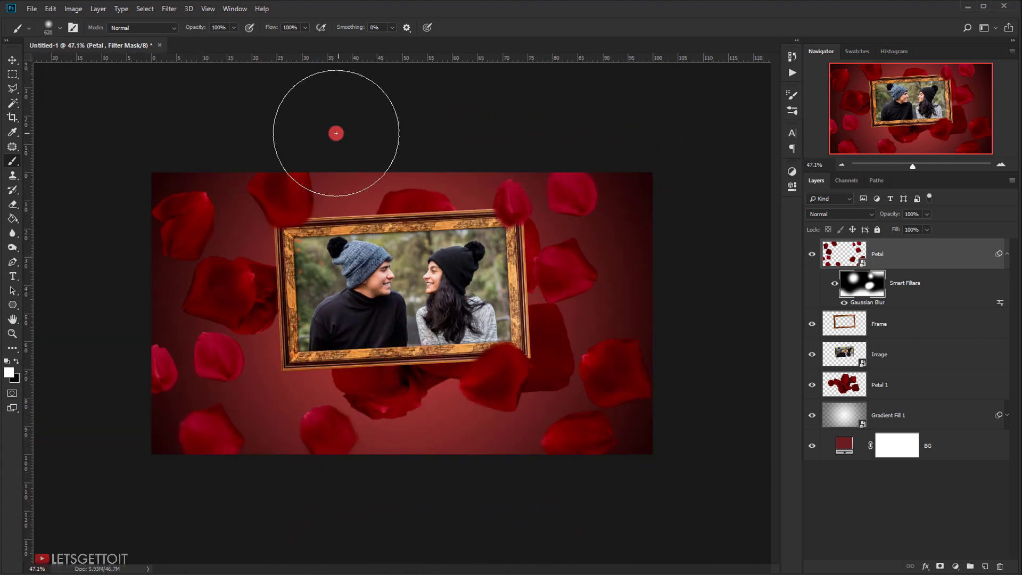
pyautogui.scroll(3, 244, 411)
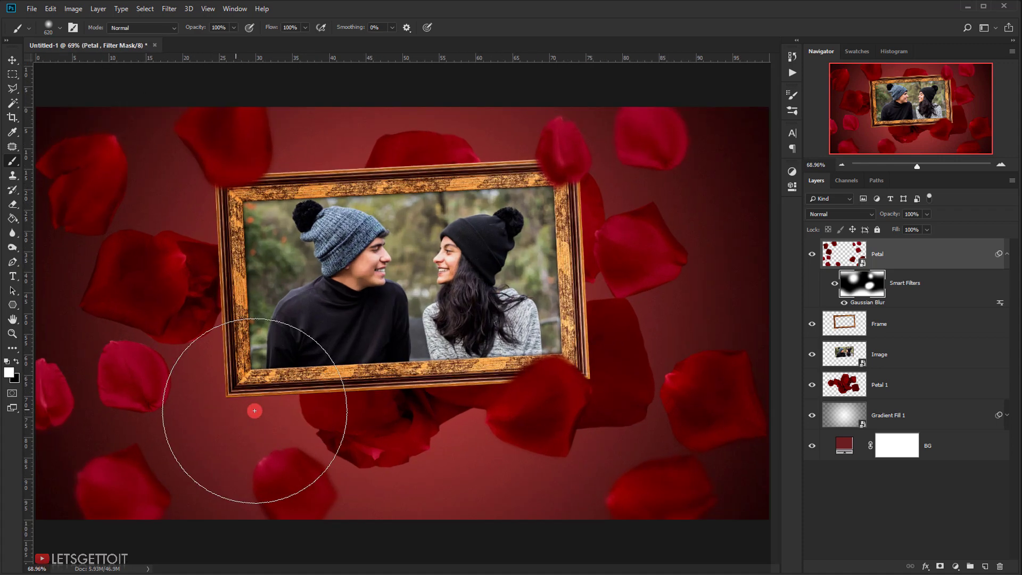
pyautogui.scroll(-1, 336, 341)
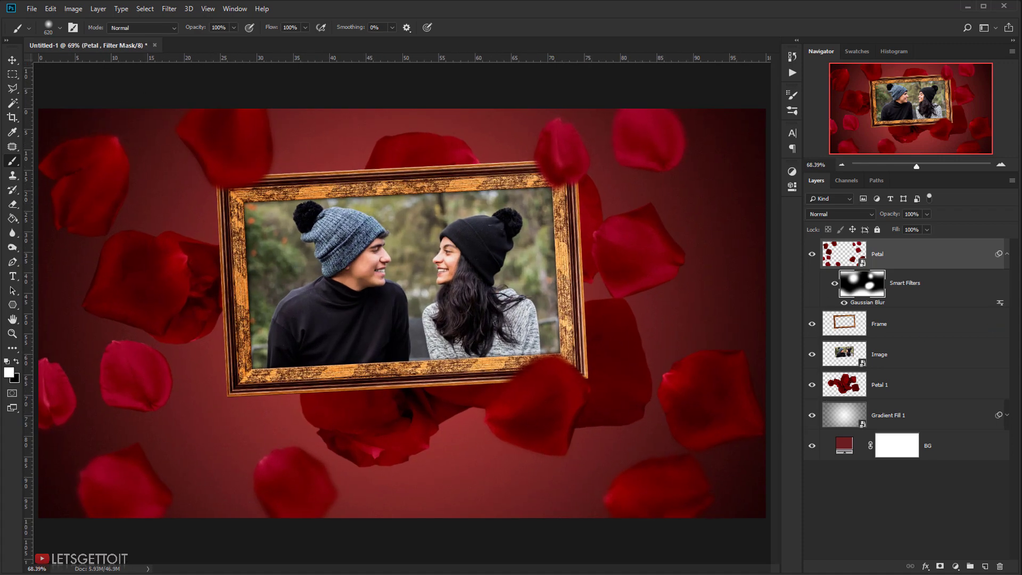
# - Add a Curves adjustment layer above the Petal layer and raise its highlights and midtones to brighten the composition with more contrast
pyautogui.click(1012, 252)
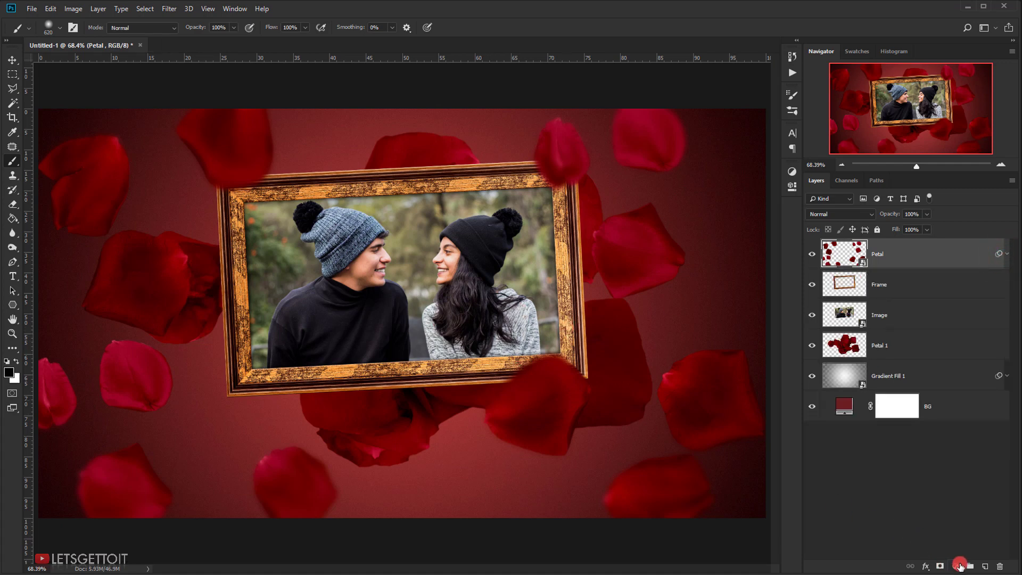
pyautogui.click(959, 566)
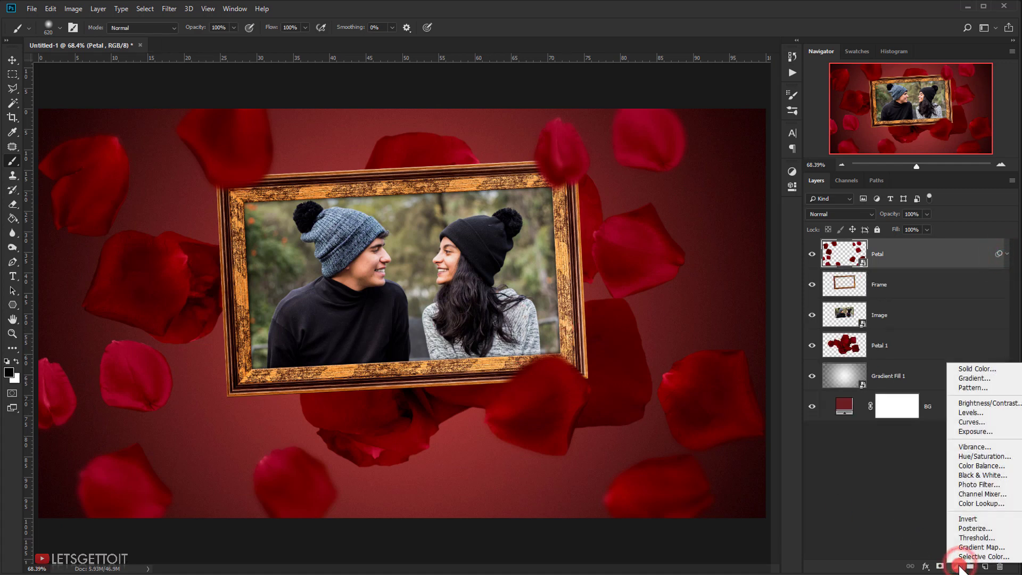
pyautogui.click(970, 422)
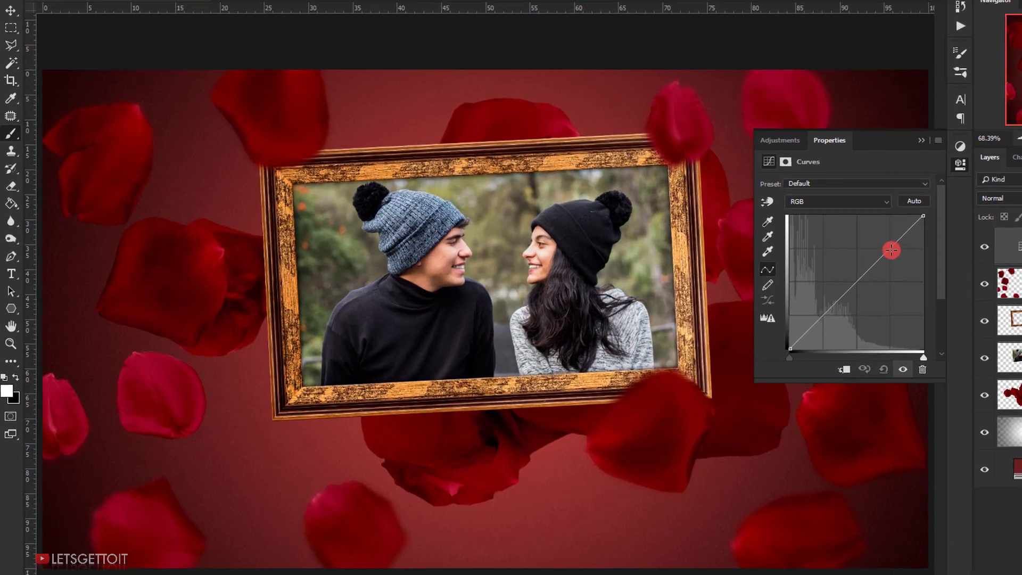
pyautogui.click(892, 250)
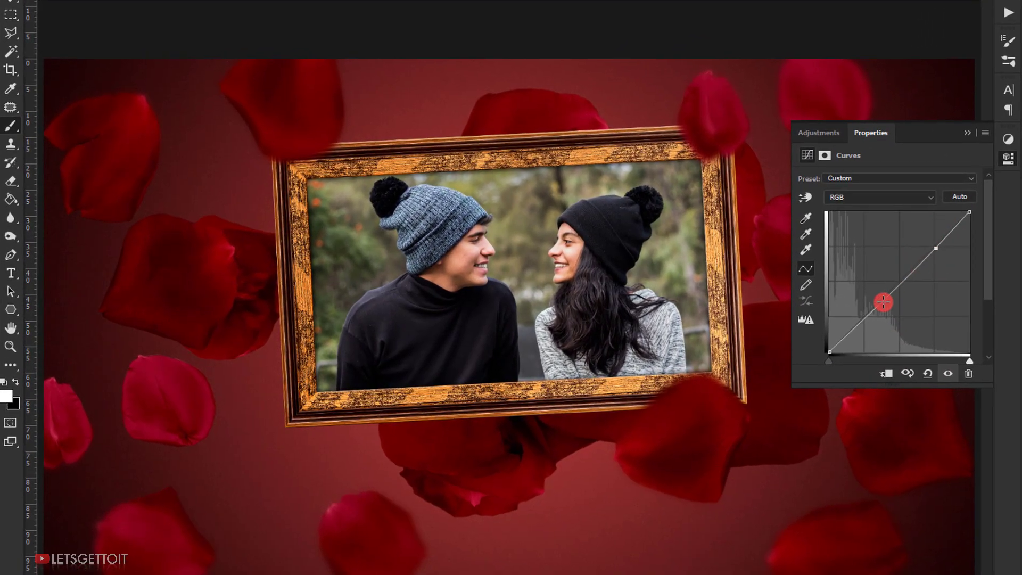
pyautogui.click(885, 301)
pyautogui.click(936, 254)
pyautogui.moveTo(937, 248); pyautogui.dragTo(922, 234)
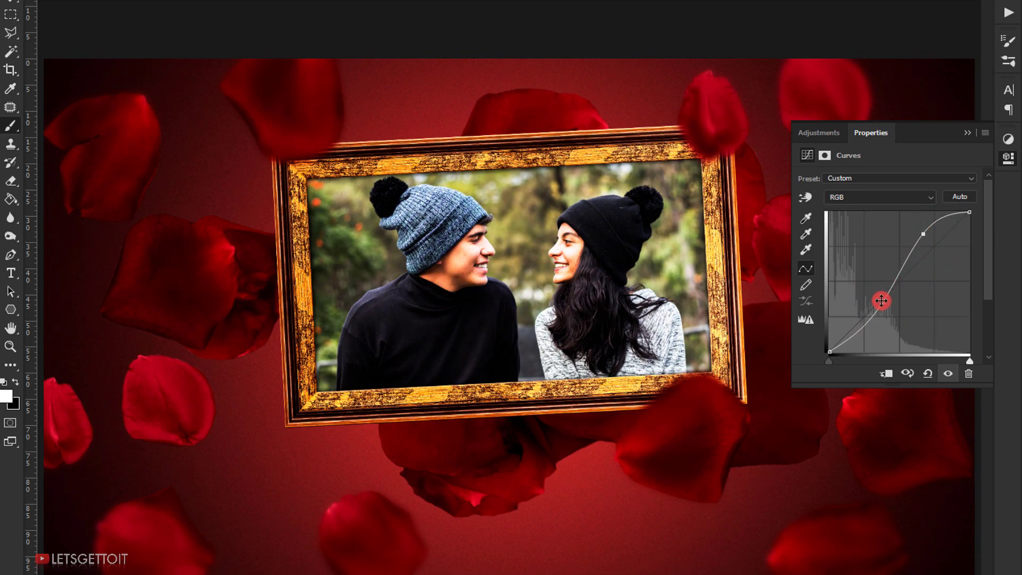
pyautogui.moveTo(882, 301); pyautogui.dragTo(889, 276)
pyautogui.click(923, 234)
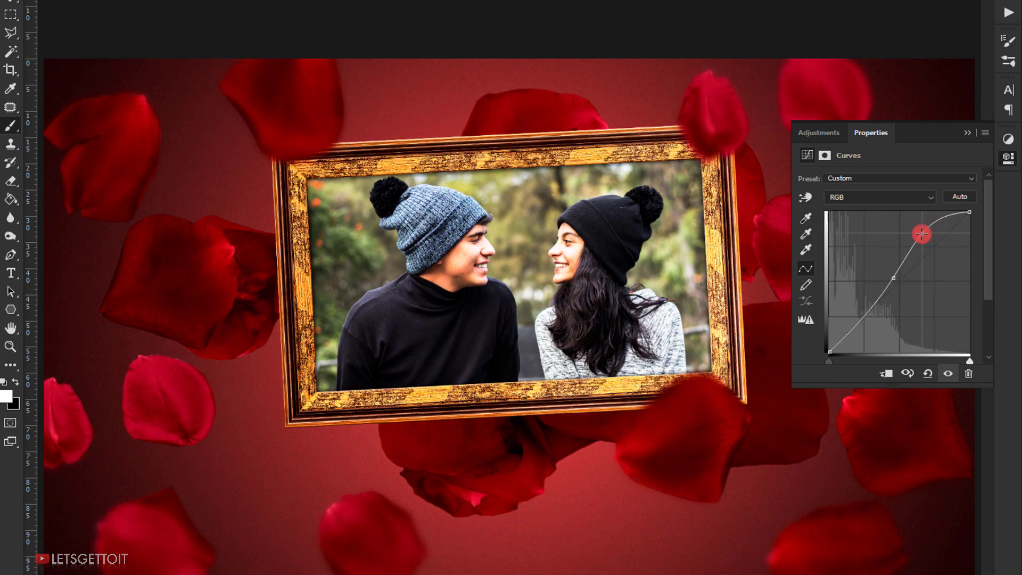
# - Lower the Curves adjustment layer's opacity to 61%
pyautogui.click(463, 265)
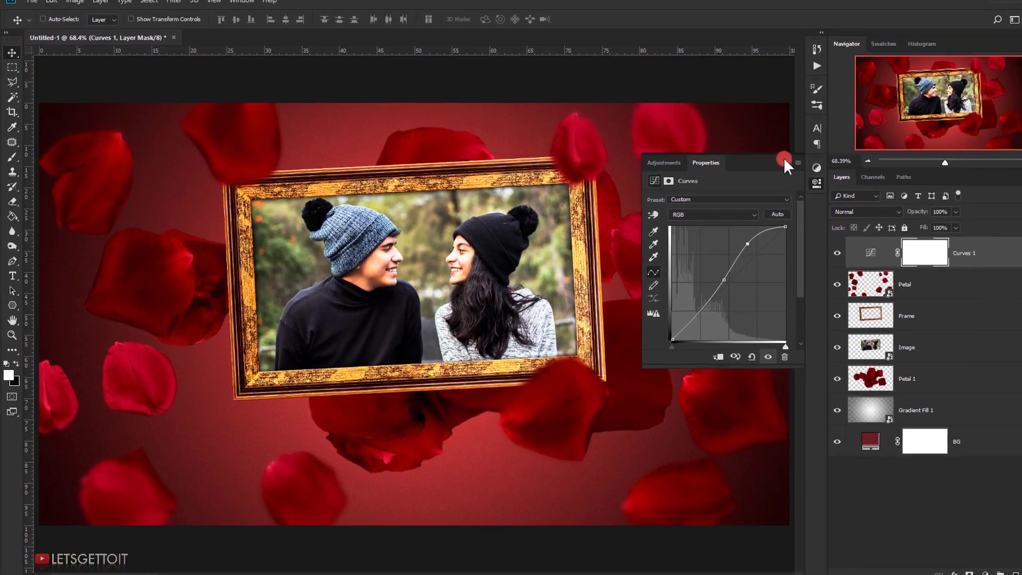
pyautogui.click(917, 140)
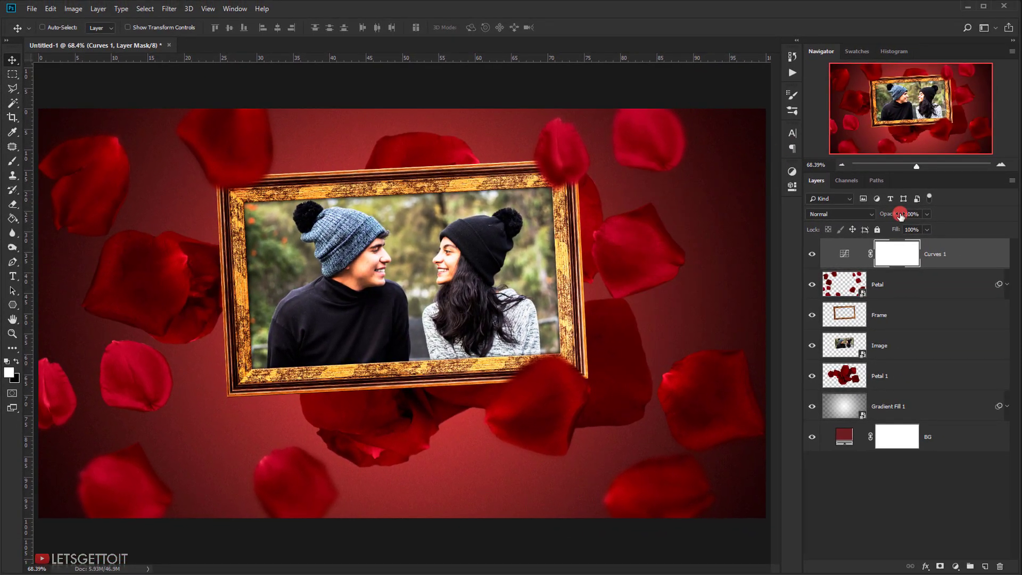
pyautogui.moveTo(900, 214); pyautogui.dragTo(886, 214)
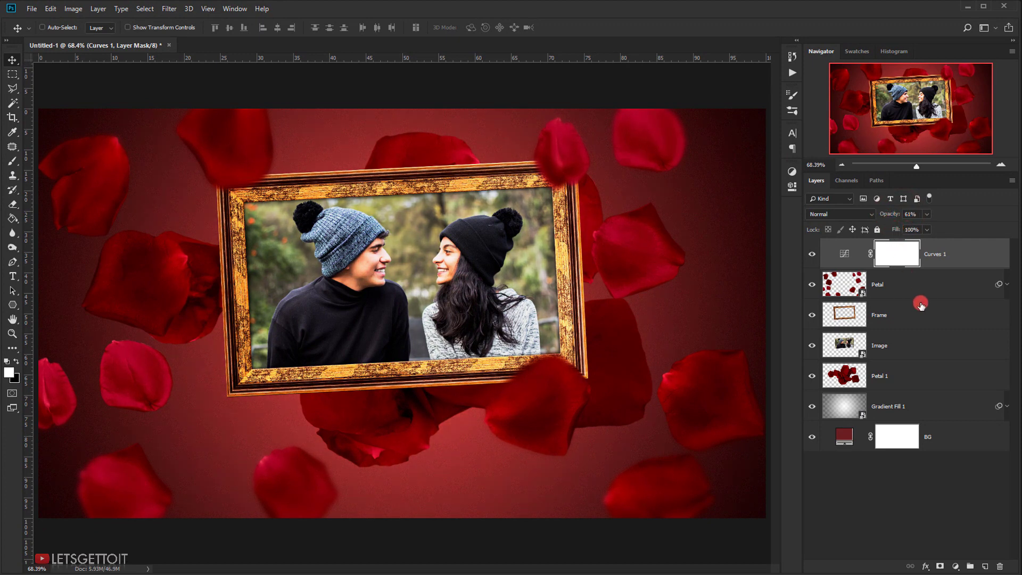
# - Add an Exposure adjustment layer with offset +0.0042 and gamma correction 0.85, and set its opacity to 51%
pyautogui.moveTo(958, 566); pyautogui.dragTo(970, 433)
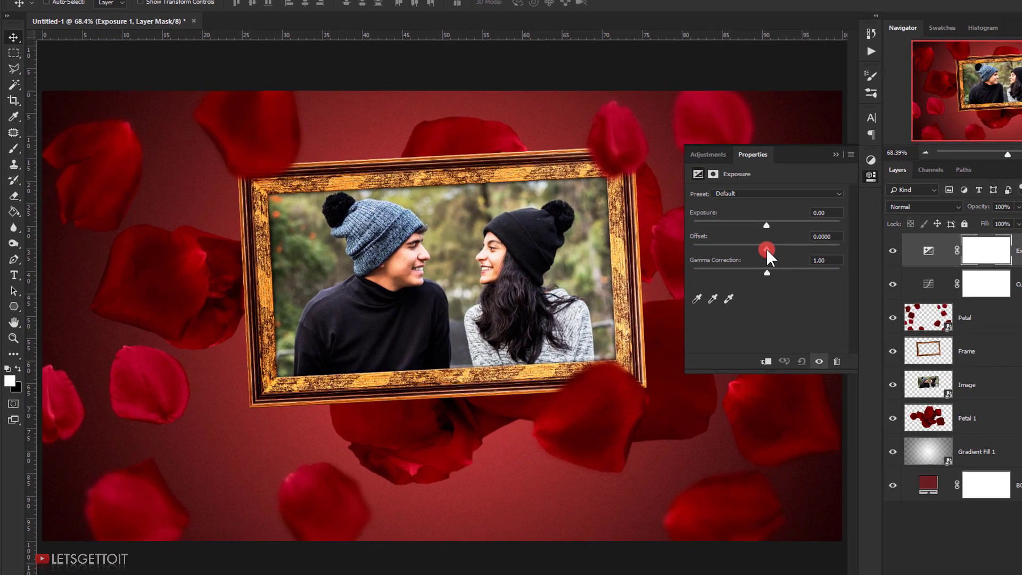
pyautogui.moveTo(766, 248); pyautogui.dragTo(776, 249)
pyautogui.moveTo(895, 245); pyautogui.dragTo(896, 245)
pyautogui.click(960, 229)
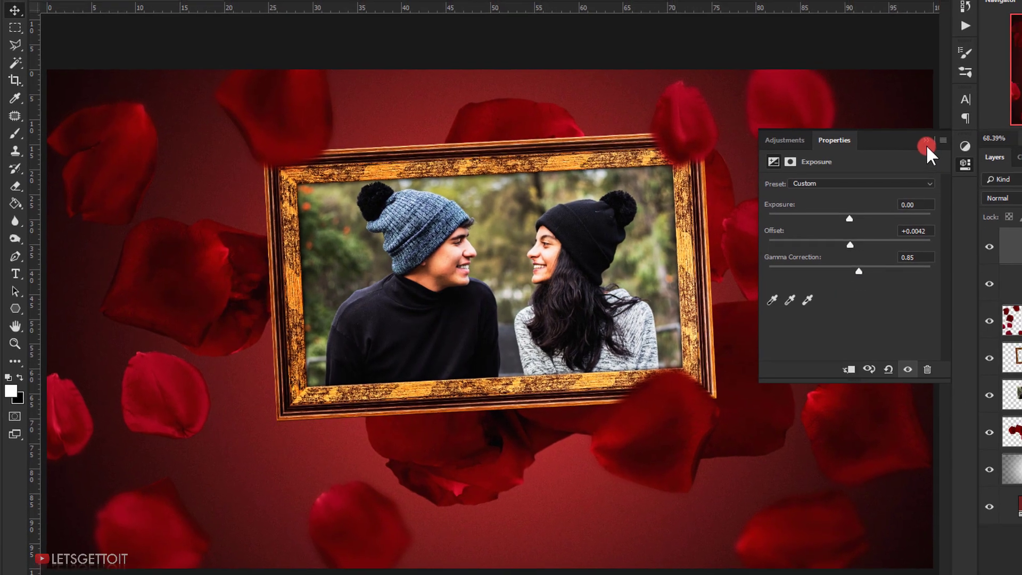
pyautogui.click(962, 134)
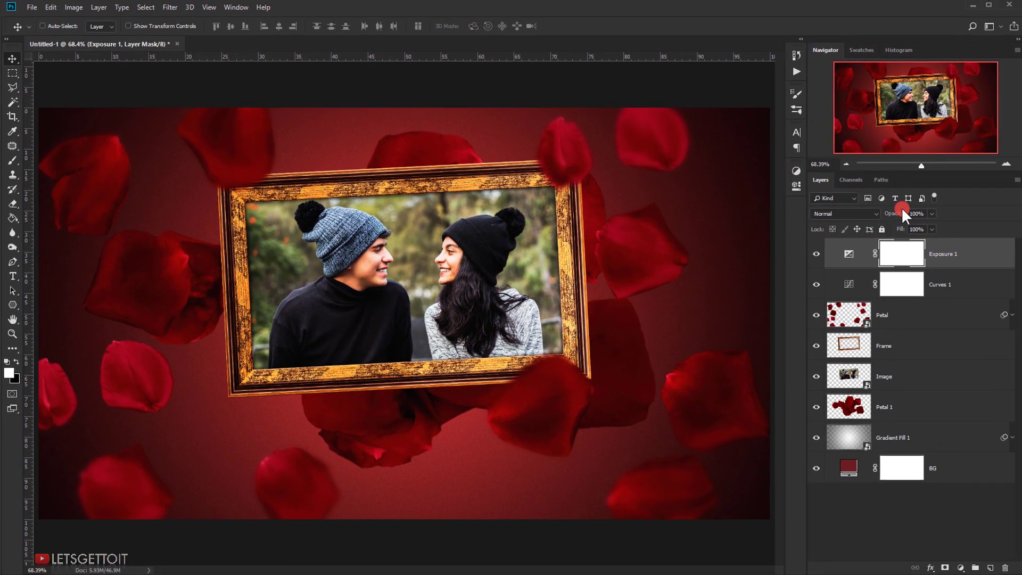
pyautogui.moveTo(902, 209); pyautogui.dragTo(887, 217)
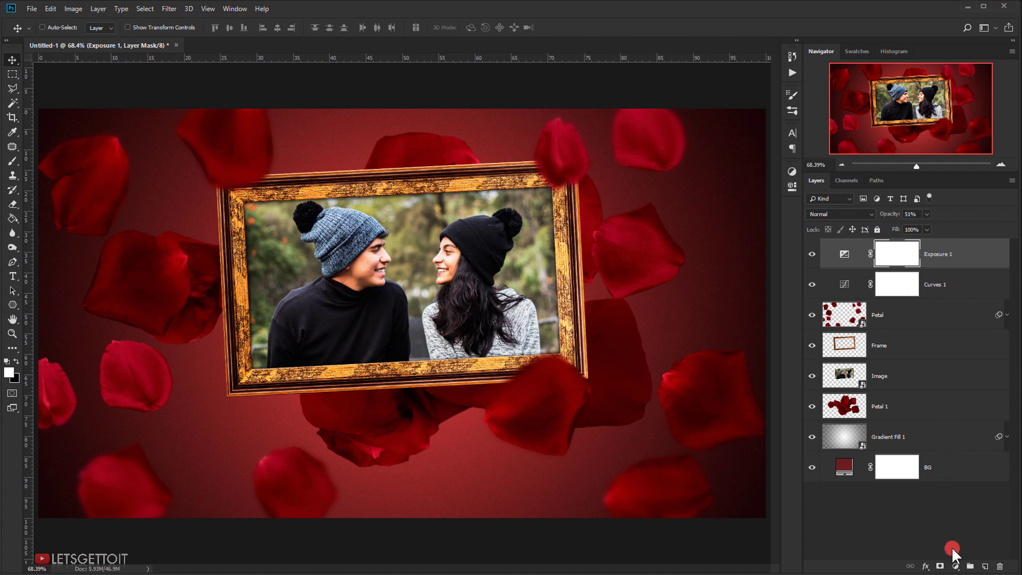
# - Add a Photo Filter adjustment layer on top with a custom light tan colour of RGB 208, 177, 121
pyautogui.click(957, 568)
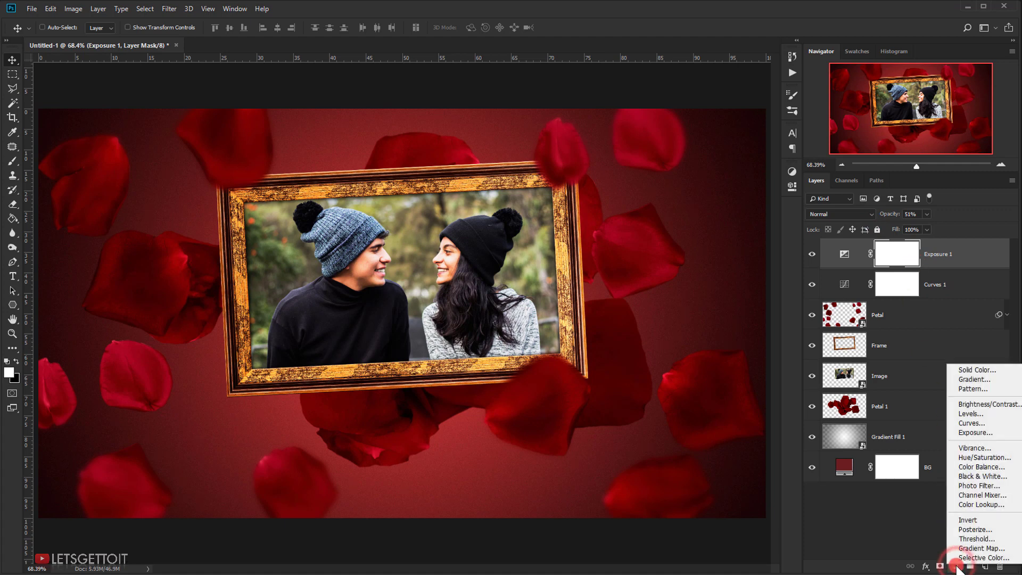
pyautogui.click(980, 486)
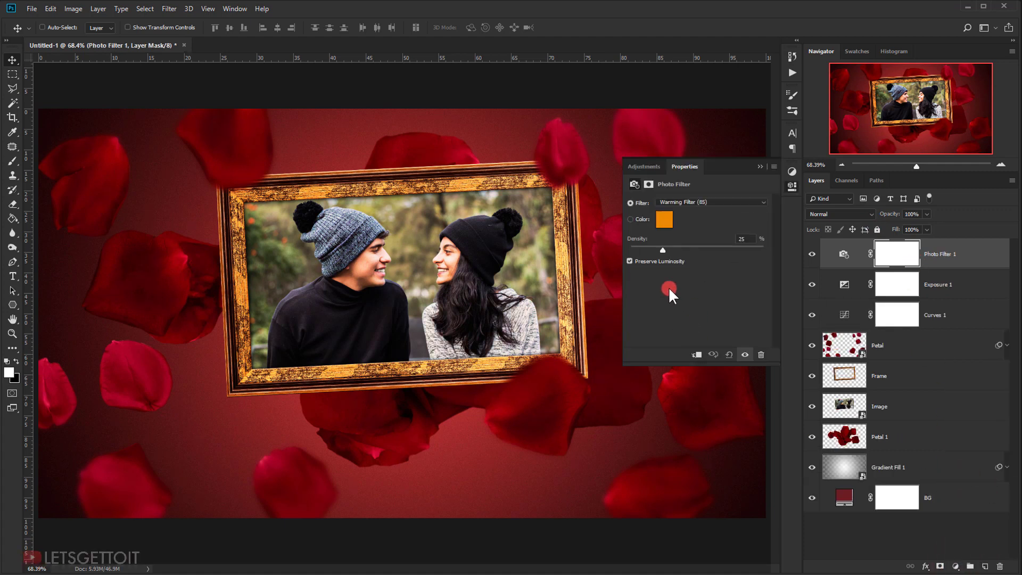
pyautogui.click(668, 221)
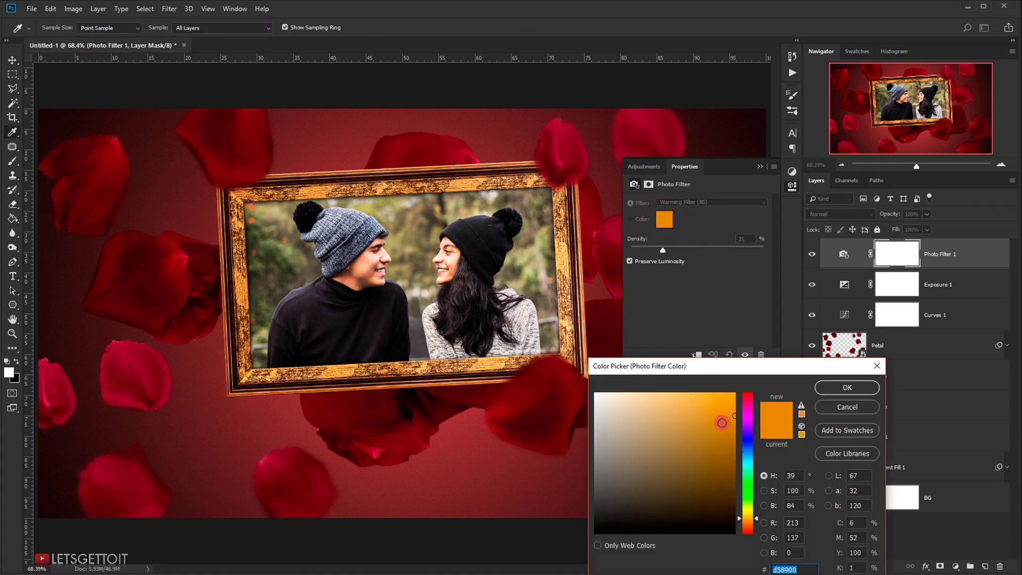
pyautogui.moveTo(701, 417); pyautogui.dragTo(679, 422)
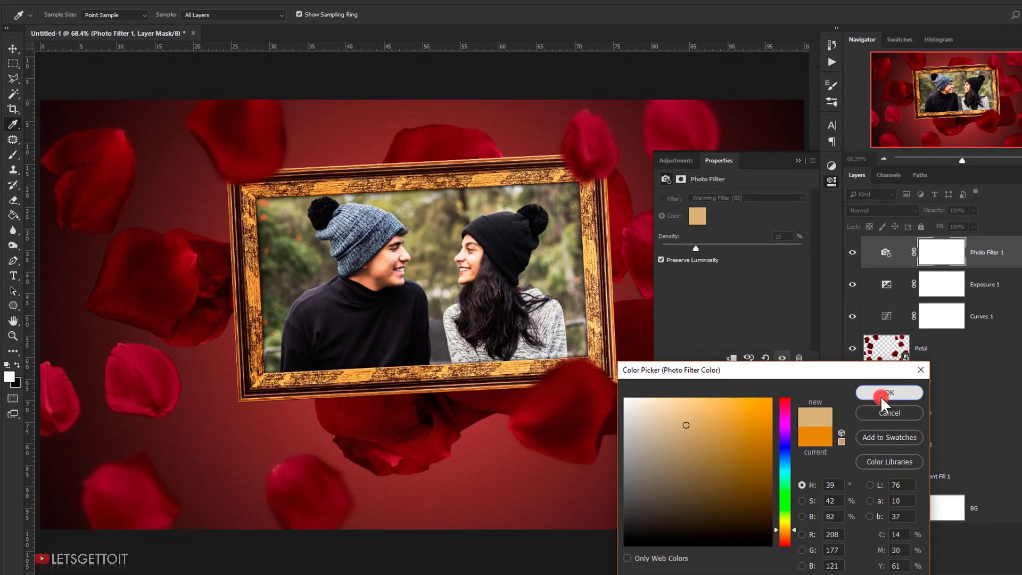
pyautogui.click(848, 388)
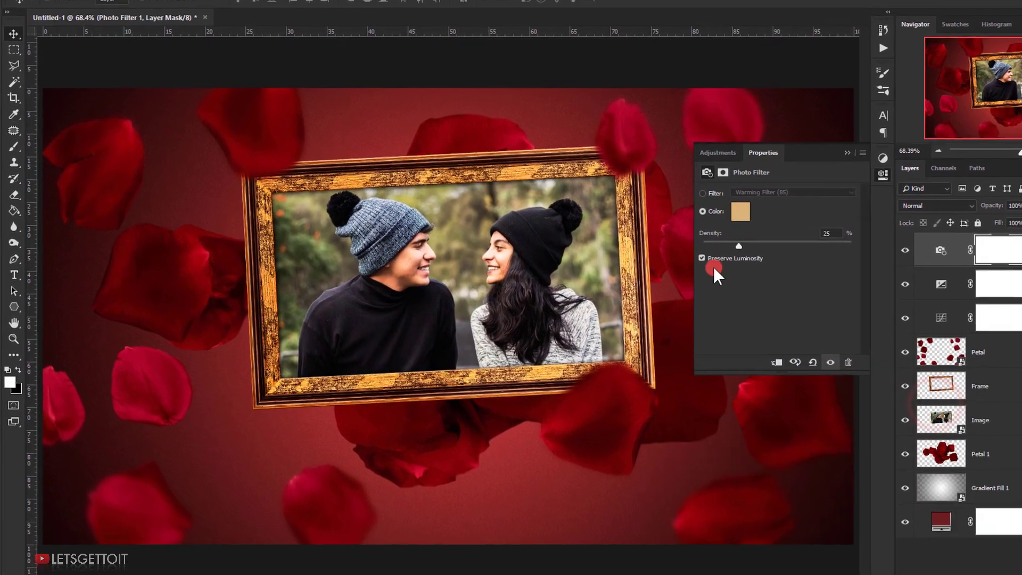
# - Set the Photo Filter's density to 30% with luminosity preserved
pyautogui.moveTo(739, 246); pyautogui.dragTo(744, 249)
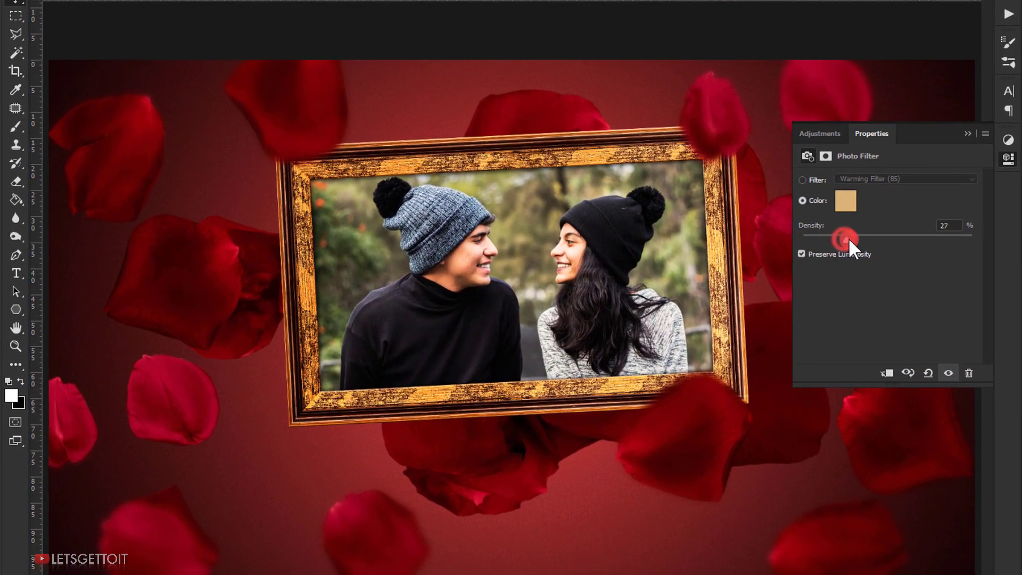
pyautogui.moveTo(851, 238); pyautogui.dragTo(852, 238)
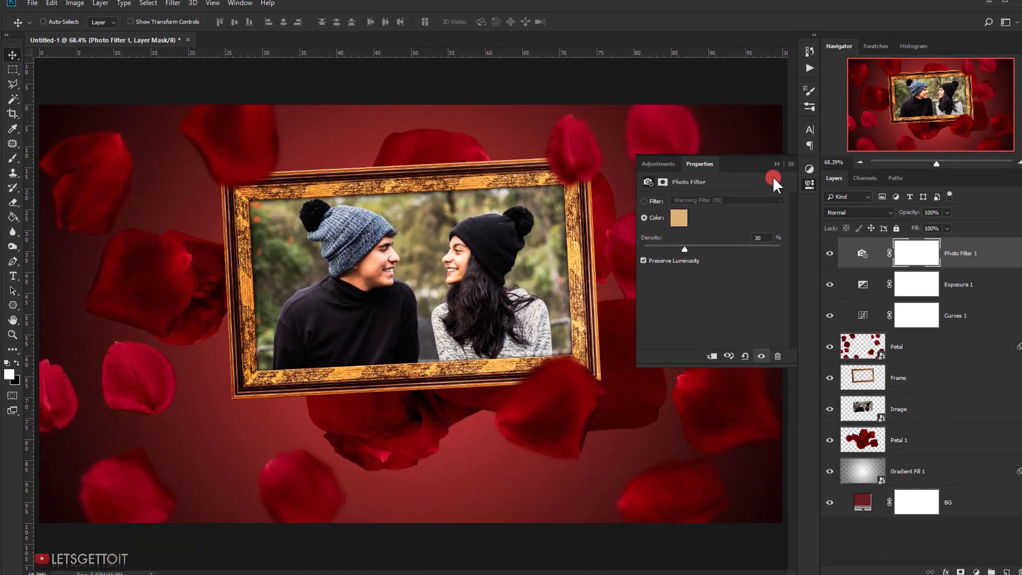
pyautogui.click(777, 164)
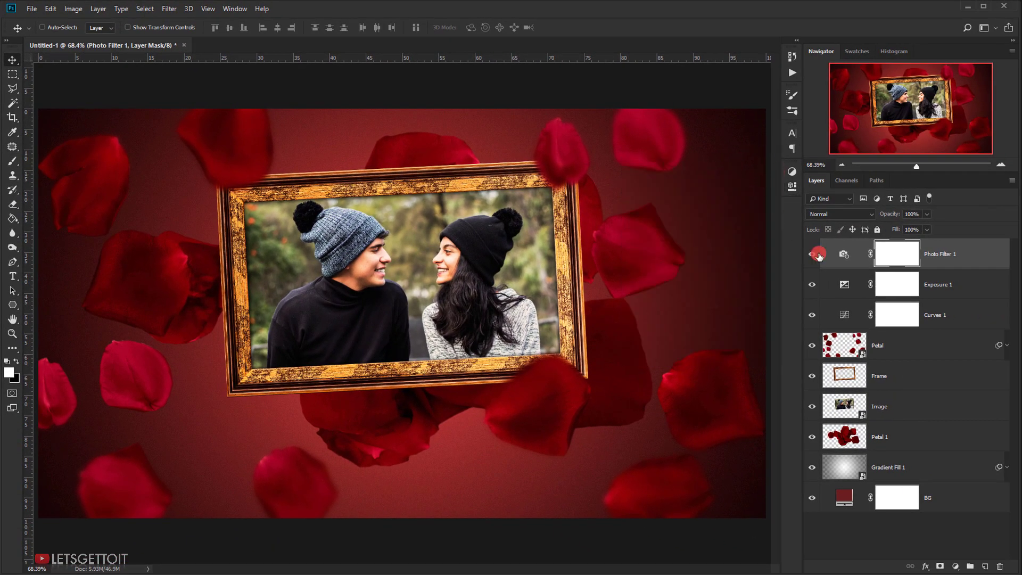
# - Hide the interface panels and fit the whole composition on screen to review the colour grading
pyautogui.press('Tab')
pyautogui.hotkey('ctrl', '0')
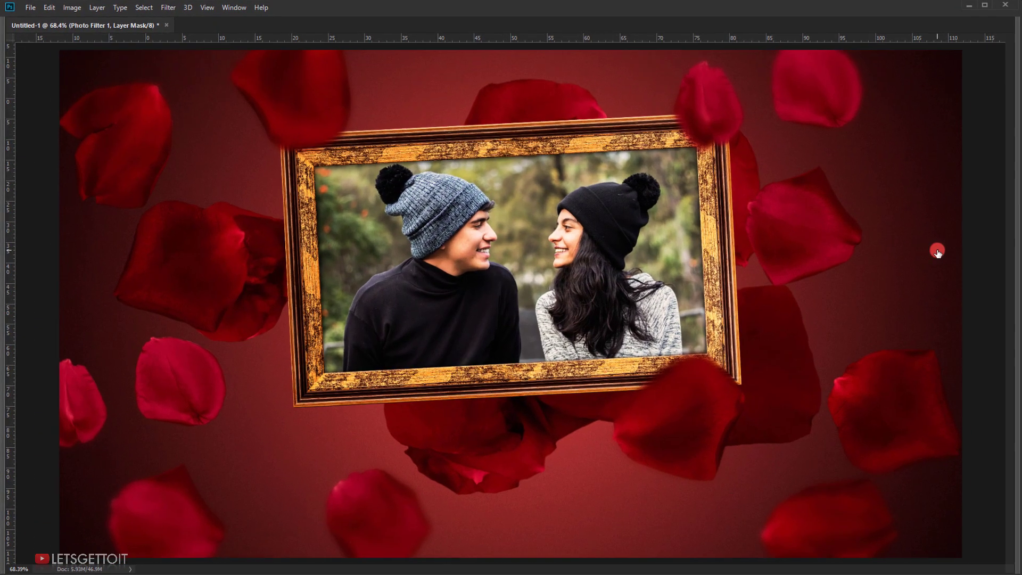